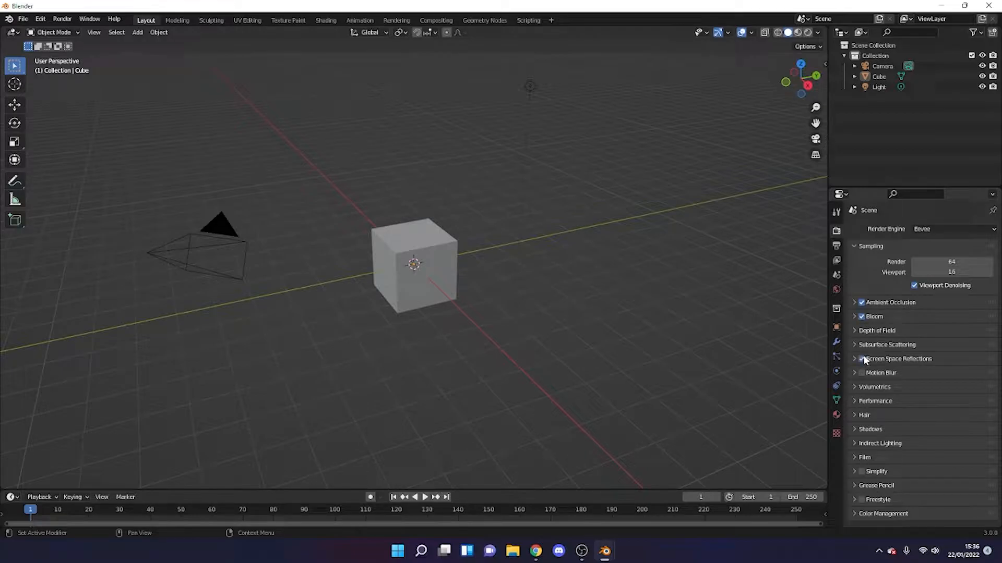
Step: Compare the glowing cube with the Eevee Bloom effect disabled and re-enabled
left_click(853, 317)
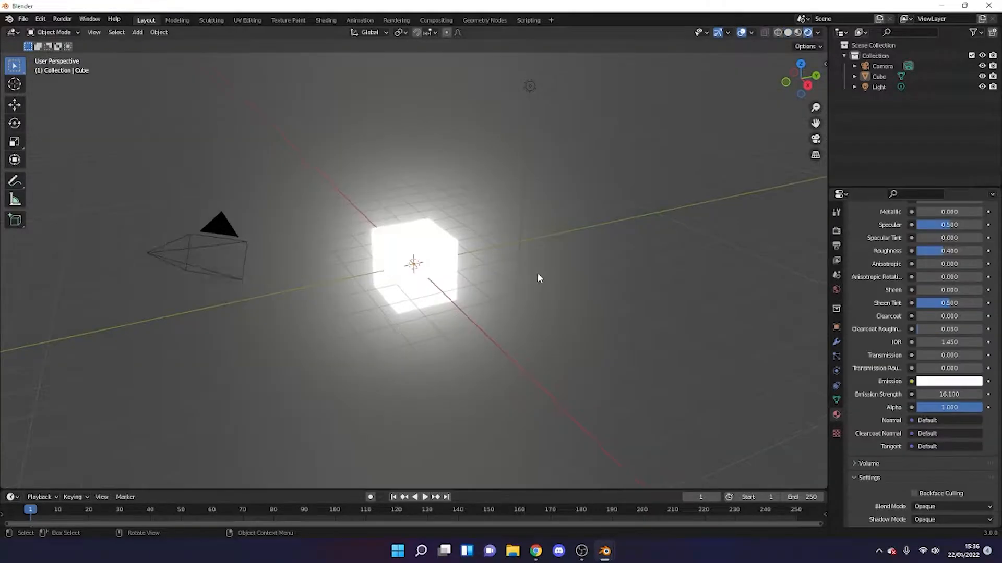
mouse_move(537, 280)
middle_mouse_down()
mouse_move(535, 239)
mouse_move(583, 208)
mouse_move(641, 204)
mouse_move(652, 260)
mouse_move(783, 234)
middle_mouse_up()
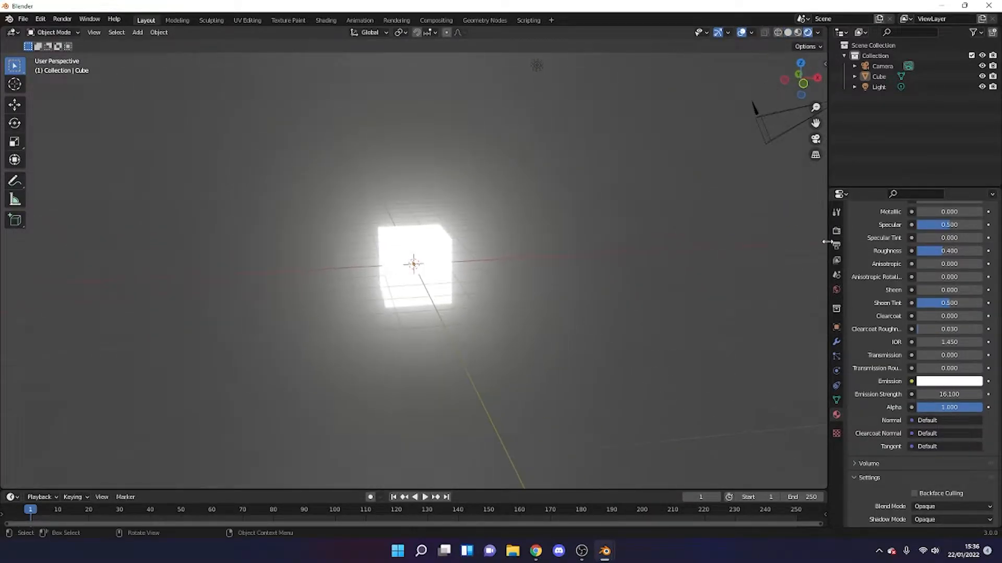
left_click(836, 231)
scroll(873, 277, "up", 3)
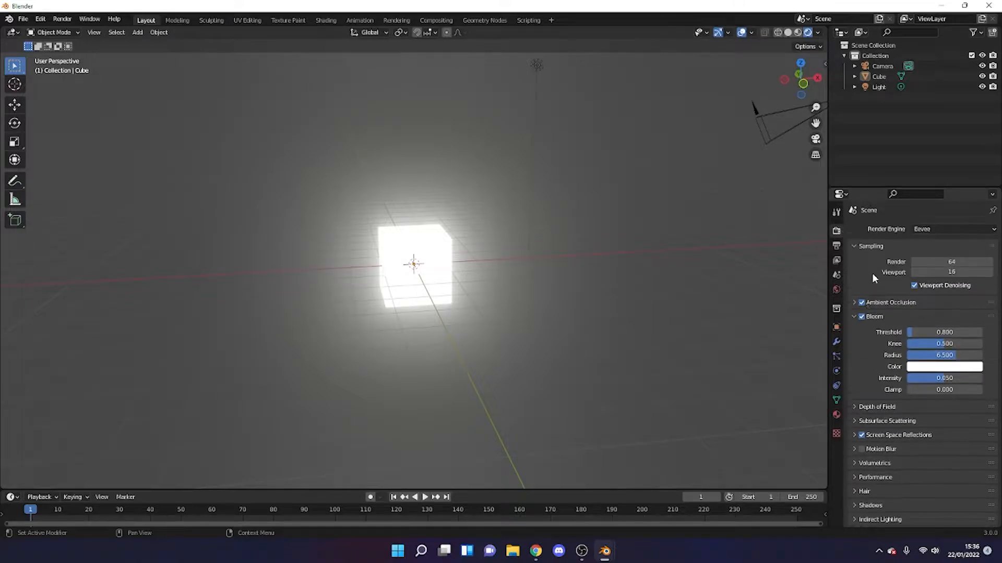
left_click(862, 317)
middle_click_drag(574, 291, 477, 285)
left_click(862, 316)
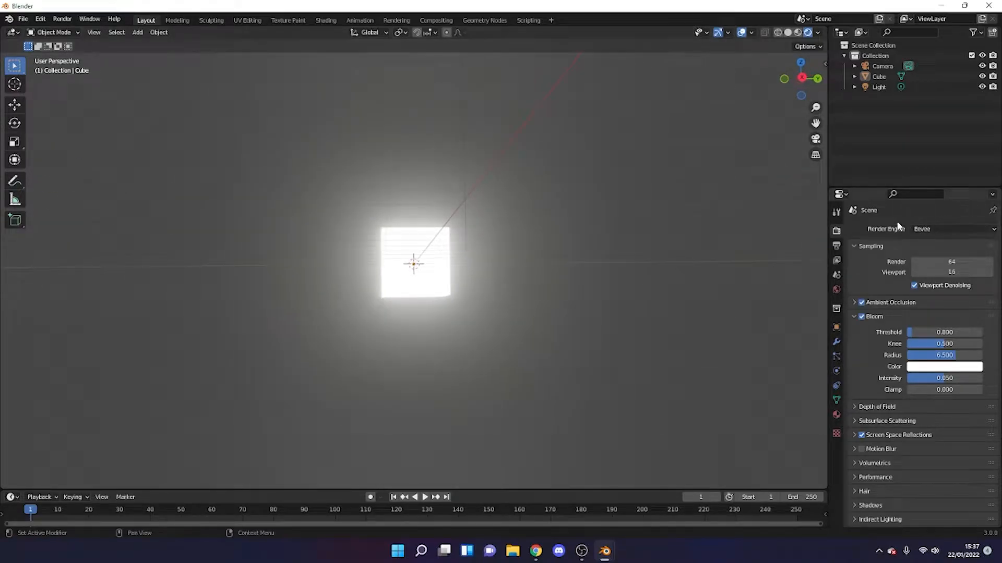
Step: Review the render engine choice and the Ambient Occlusion and Screen Space Reflections settings
left_click(938, 228)
left_click(936, 227)
left_click(935, 228)
left_click(872, 245)
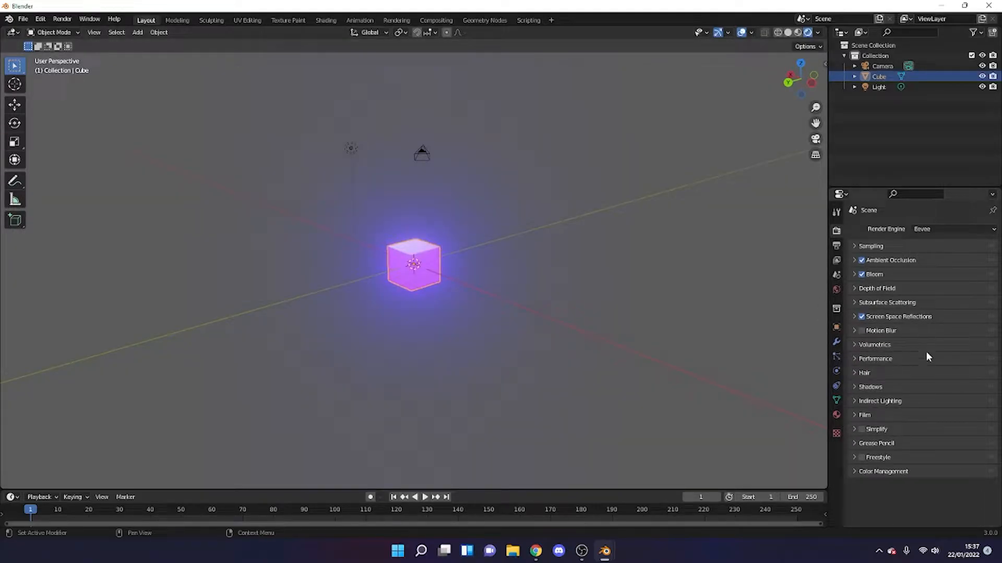
left_click(854, 261)
left_click(854, 261)
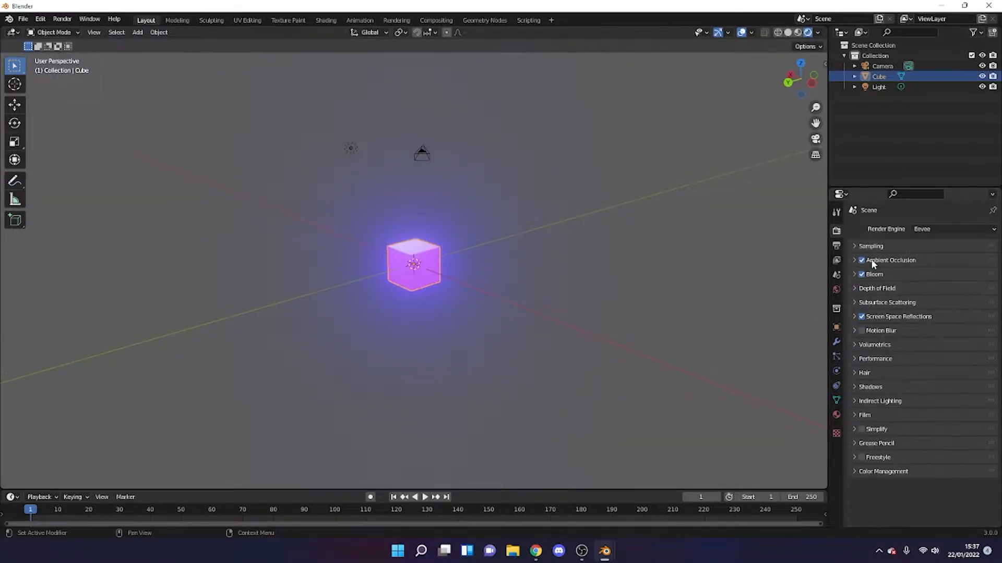
left_click(882, 316)
left_click(883, 317)
Step: Set the scene's Color Management look to Medium High Contrast
left_click(898, 472)
scroll(895, 467, "down", 2)
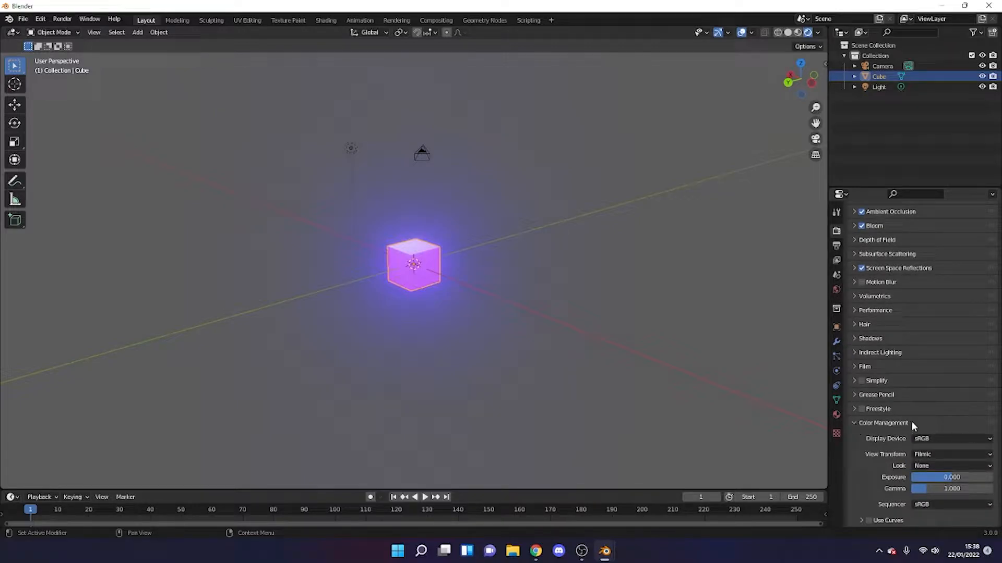
scroll(942, 256, "up", 2)
scroll(922, 378, "down", 2)
left_click(929, 466)
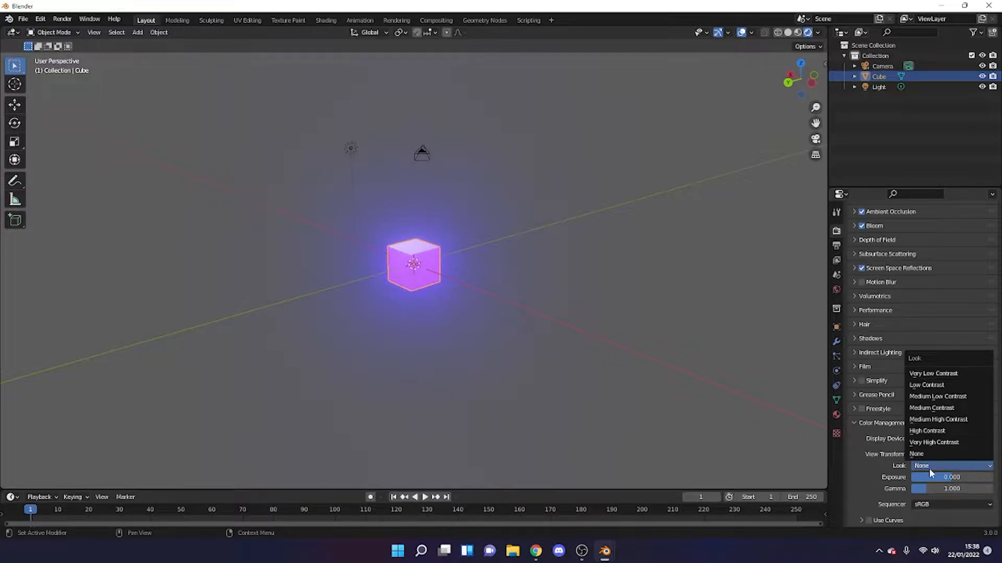
left_click(944, 432)
left_click(945, 466)
left_click(933, 421)
Step: Delete the cube, camera and light to empty the scene
middle_click_drag(642, 292, 521, 277)
key("a")
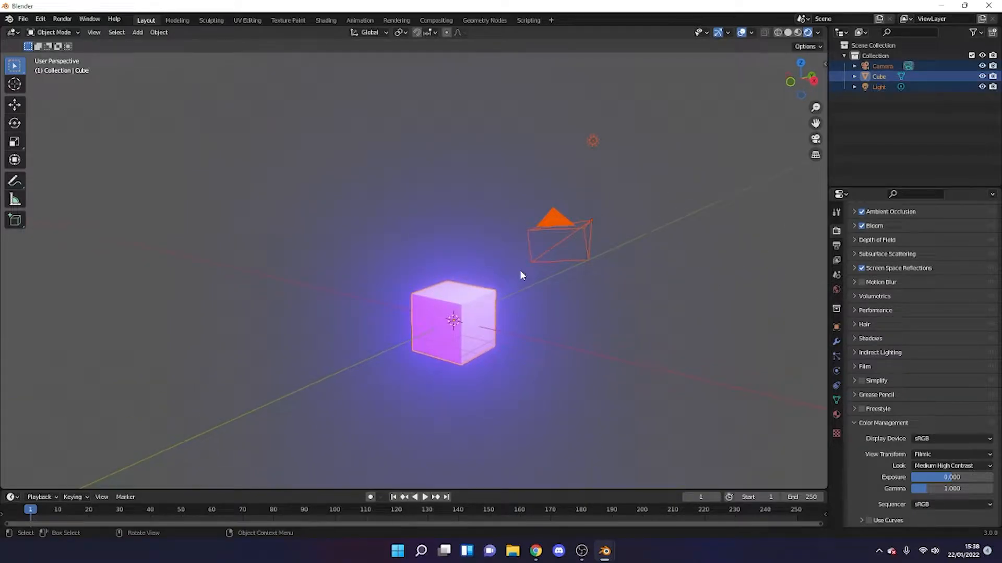
key("x")
left_click(520, 272)
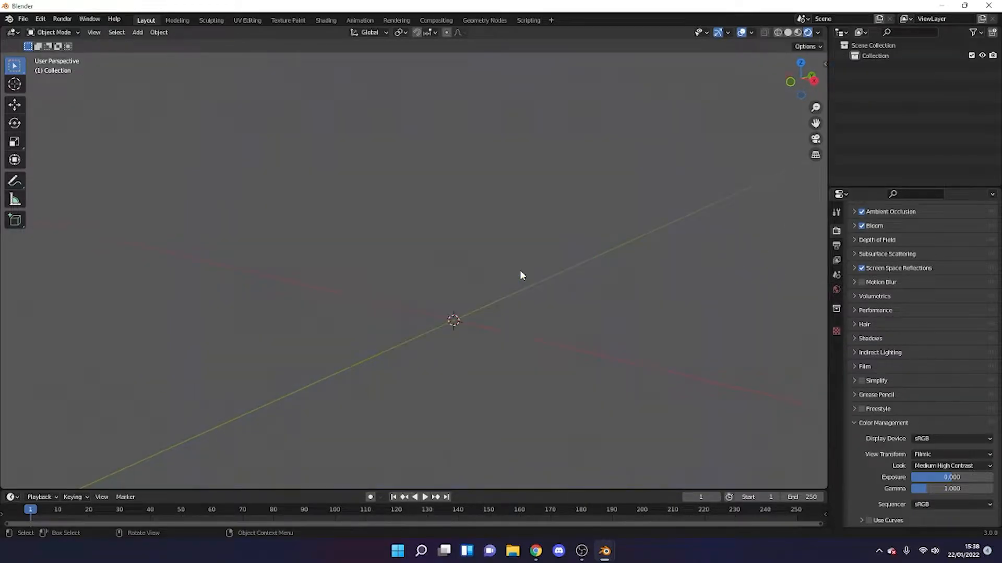
Step: Add a plane at the origin, scale it by 10, and switch the viewport shading to Material Preview
mouse_move(523, 273)
middle_mouse_down()
mouse_move(571, 262)
mouse_move(487, 264)
mouse_move(525, 281)
middle_mouse_up()
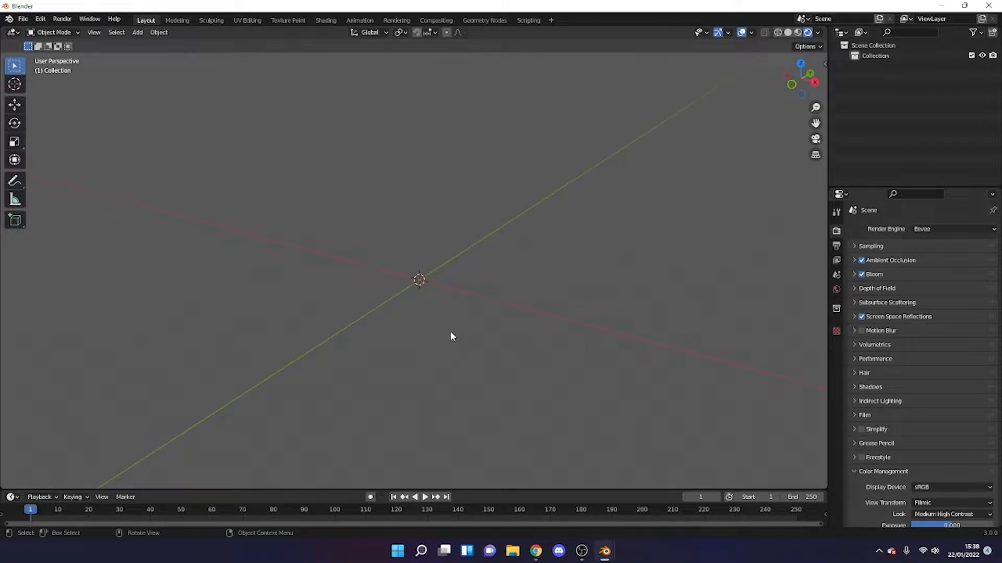
key("shift+a")
mouse_move(432, 295)
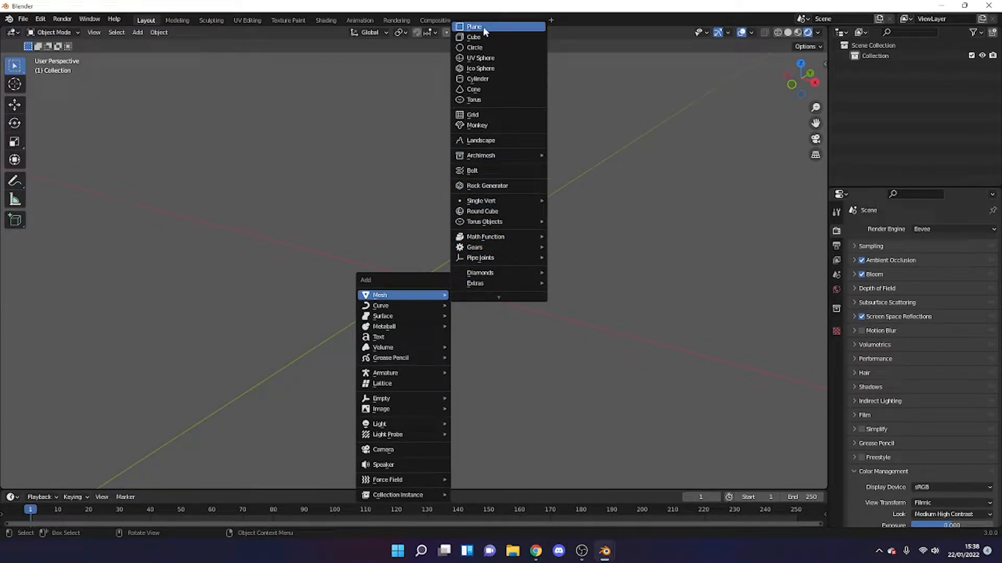
left_click(484, 28)
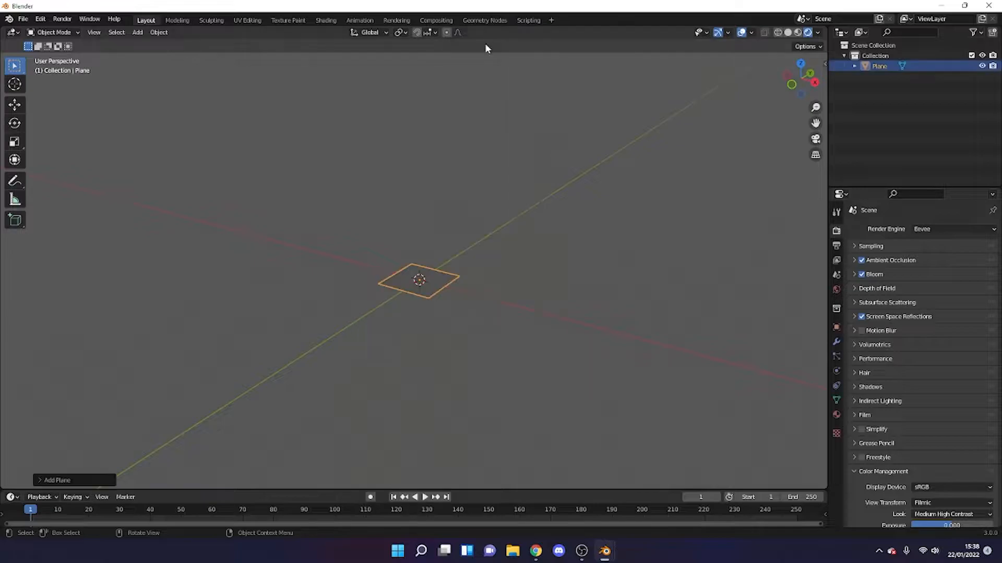
type("s")
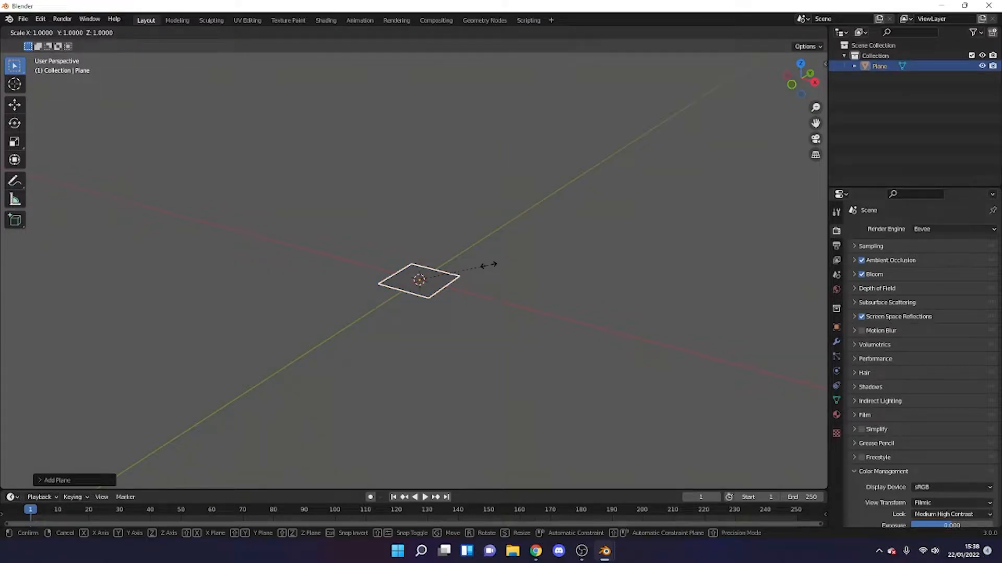
type("10")
key("Return")
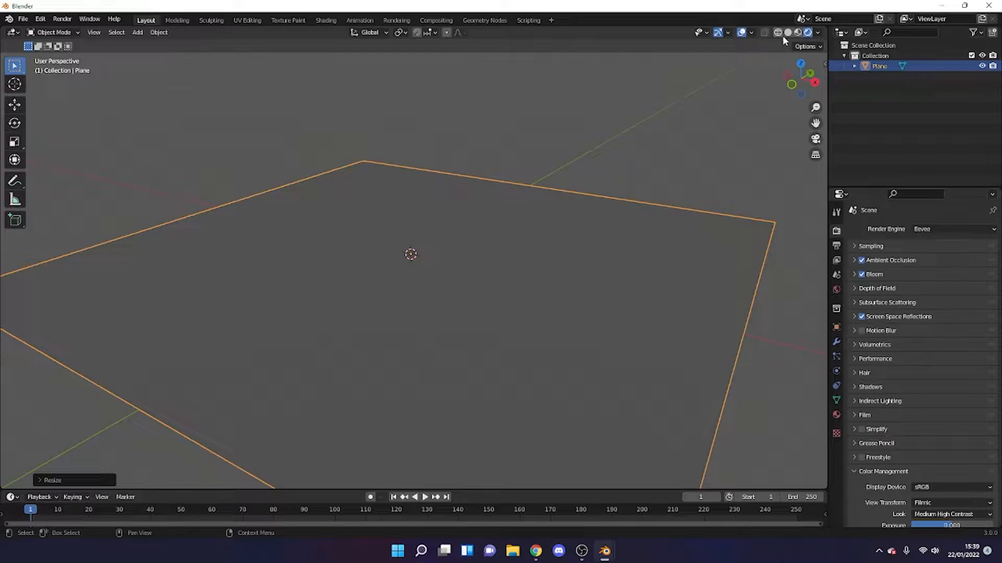
left_click(799, 35)
mouse_move(704, 134)
middle_mouse_down()
mouse_move(656, 188)
mouse_move(593, 174)
mouse_move(685, 266)
middle_mouse_up()
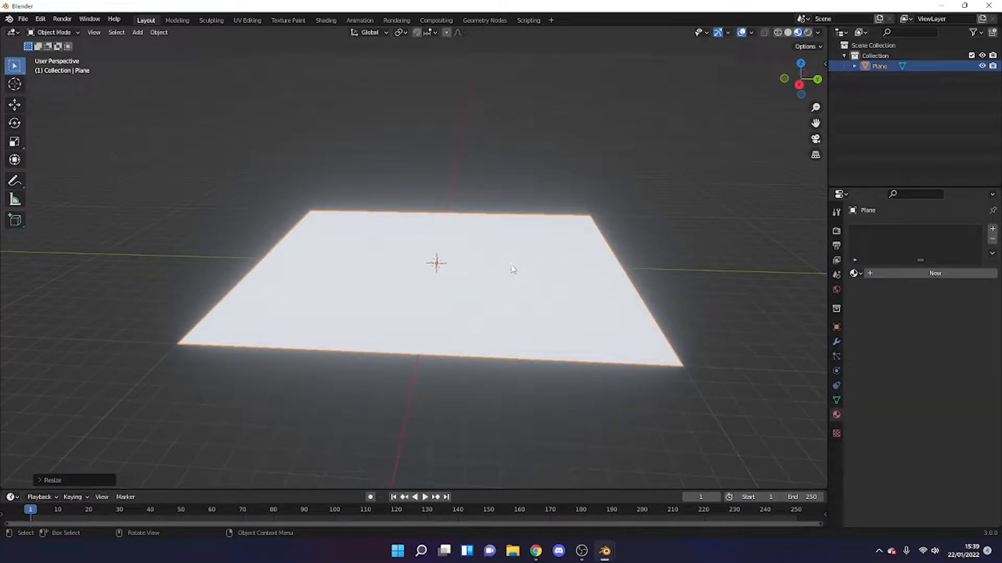
Step: Subdivide the whole plane mesh repeatedly into a fine, even grid, and return to Object Mode
key("Tab")
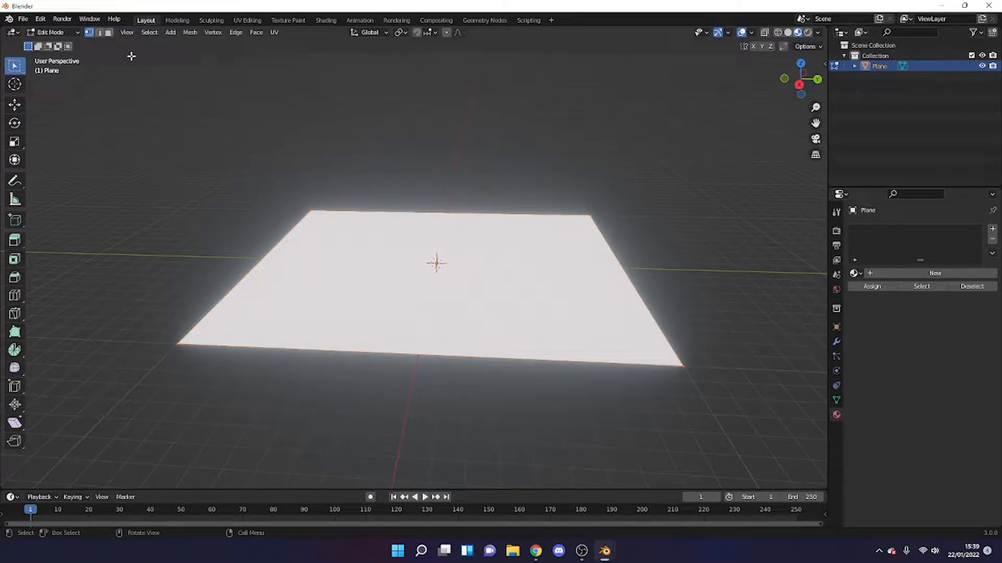
right_click(493, 260)
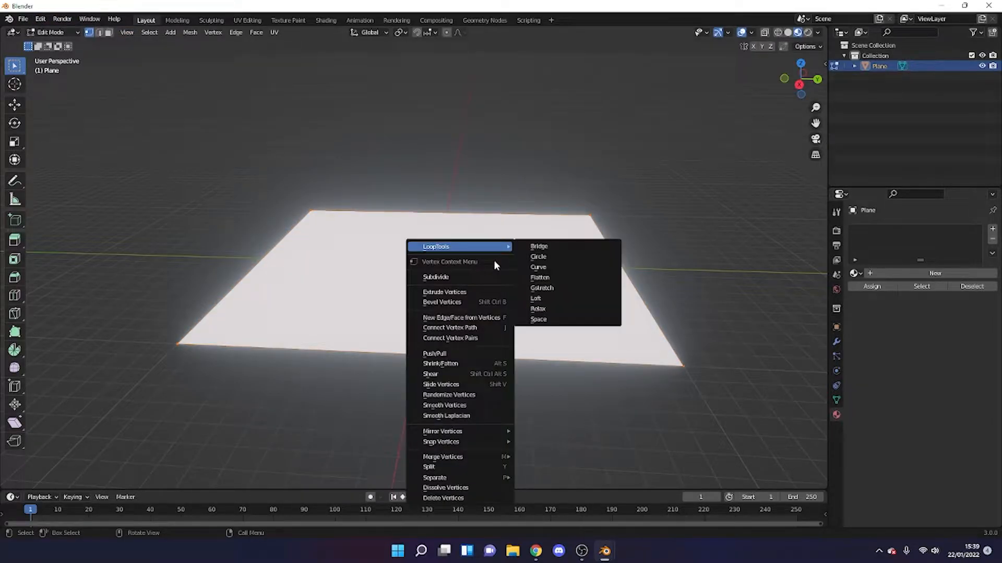
left_click(467, 277)
right_click(467, 277)
left_click(467, 277)
right_click(468, 276)
left_click(468, 276)
right_click(466, 274)
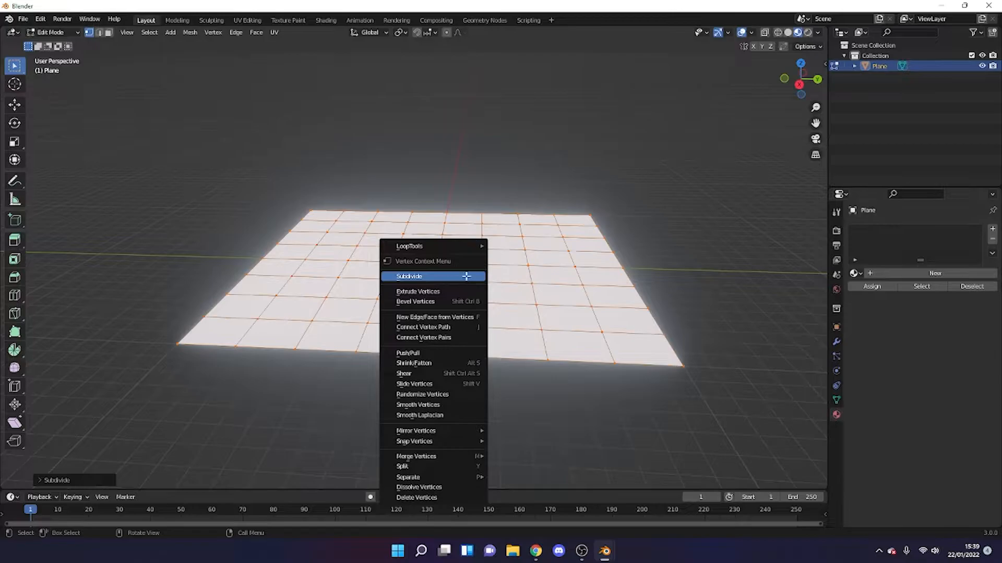
left_click(466, 274)
scroll(465, 275, "up", 6)
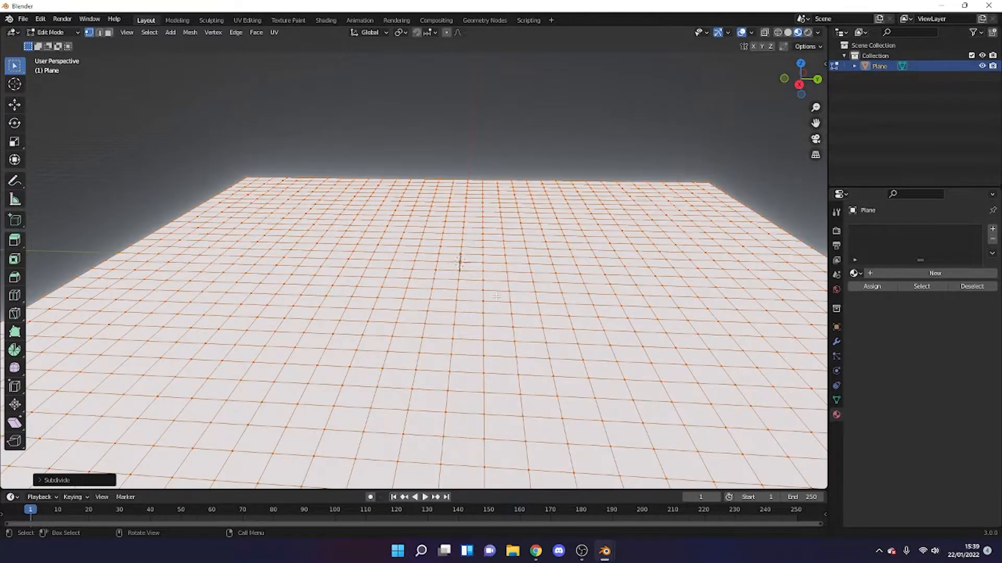
scroll(499, 300, "down", 4)
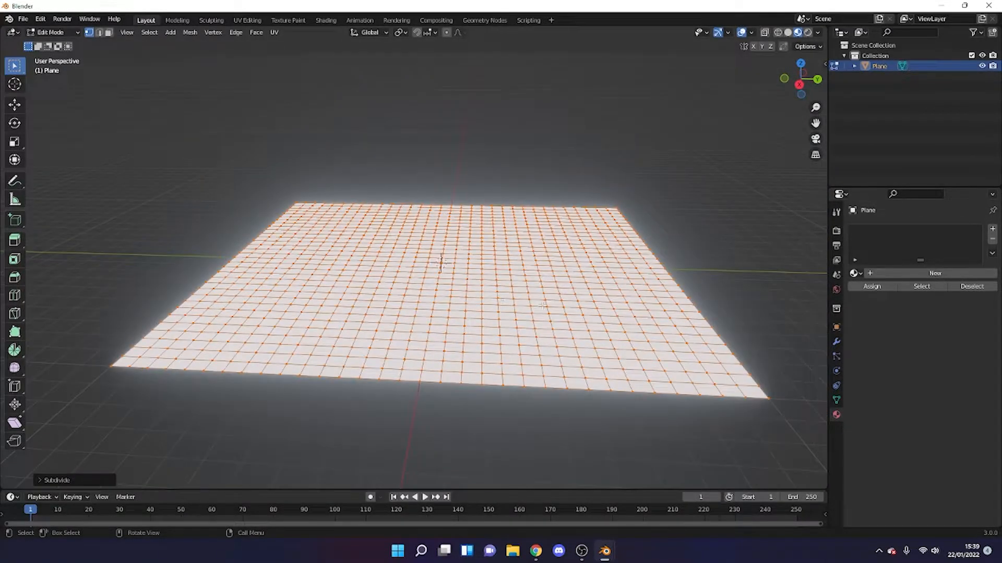
middle_click_drag(542, 305, 550, 280)
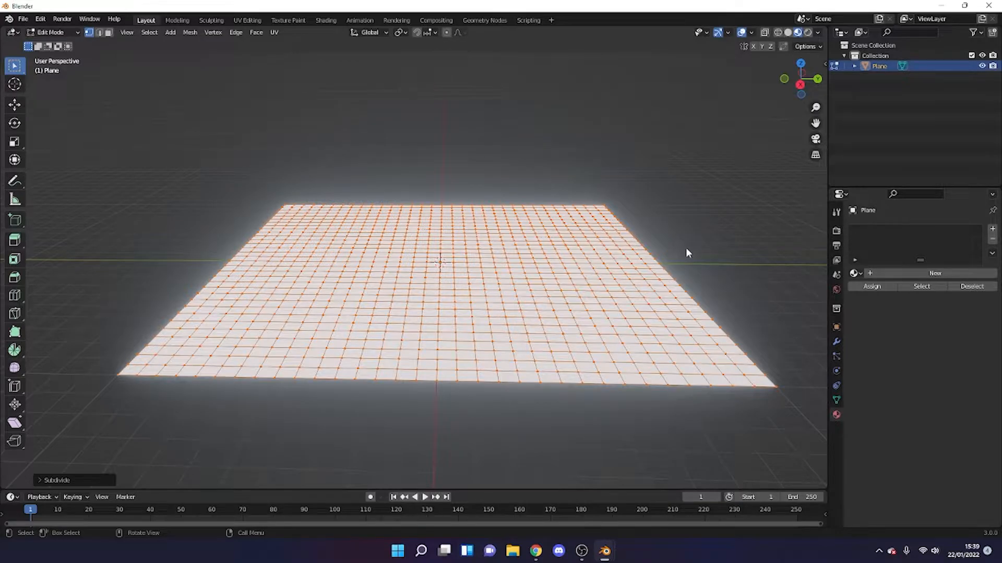
key("Tab")
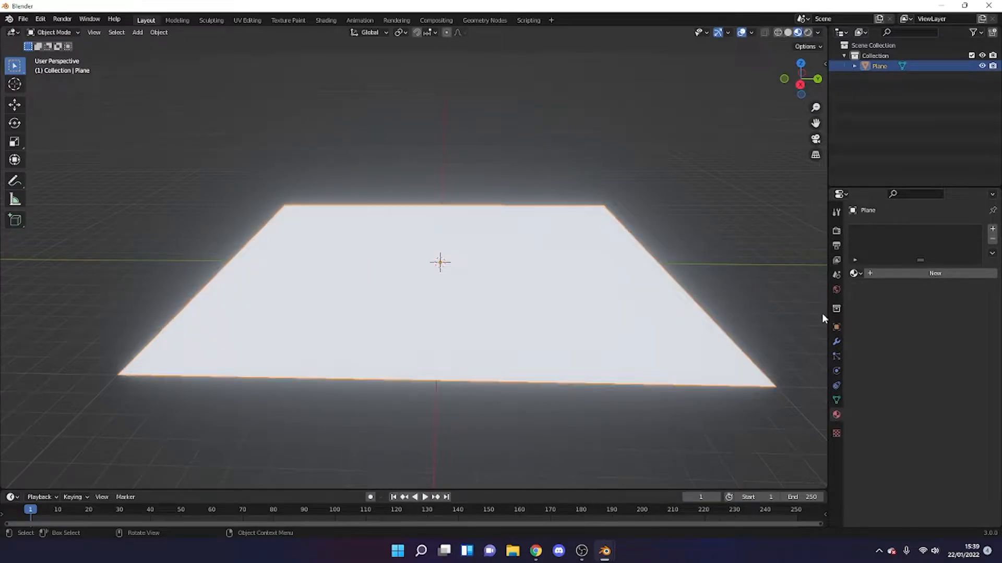
Step: Add a Wireframe modifier to the subdivided plane and set its thickness to 0.0044 m
left_click(836, 341)
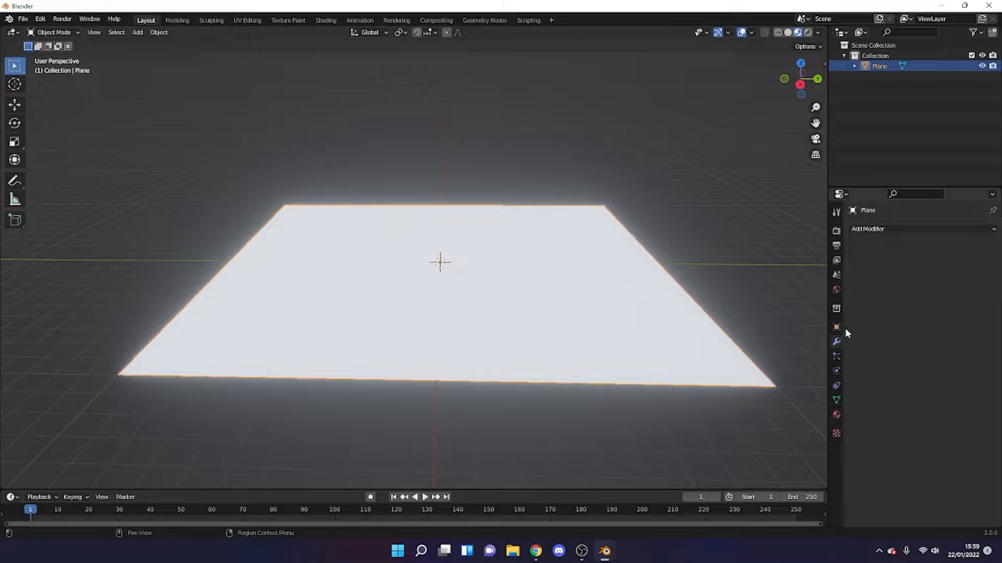
left_click(897, 230)
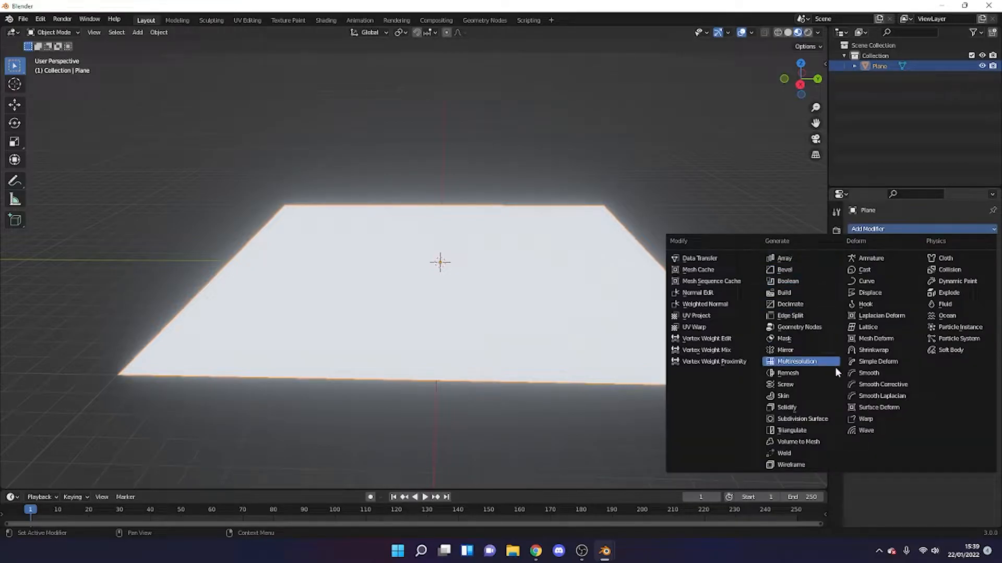
left_click(789, 464)
scroll(745, 367, "up", 4)
middle_click_drag(662, 330, 571, 275)
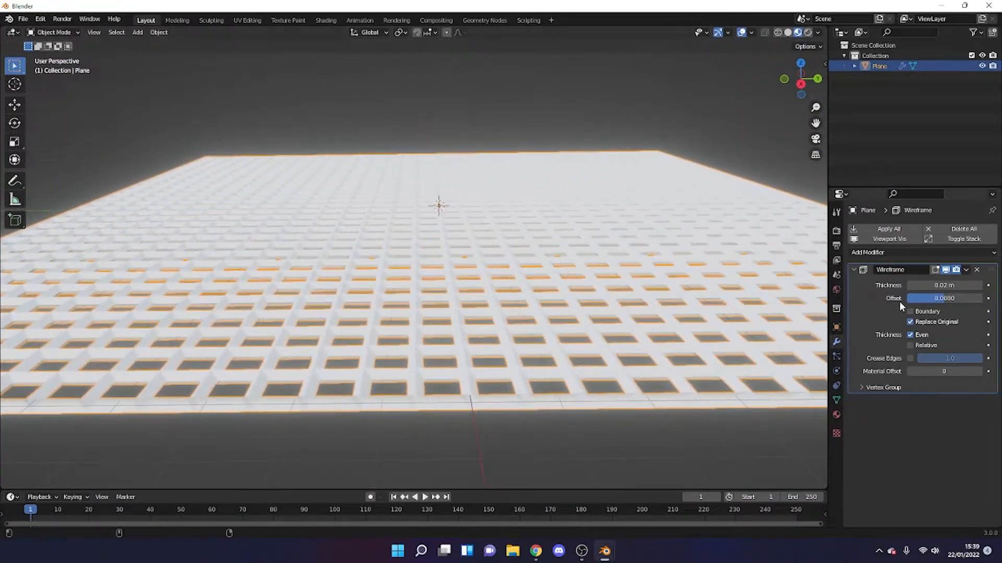
left_click_drag(945, 285, 858, 285)
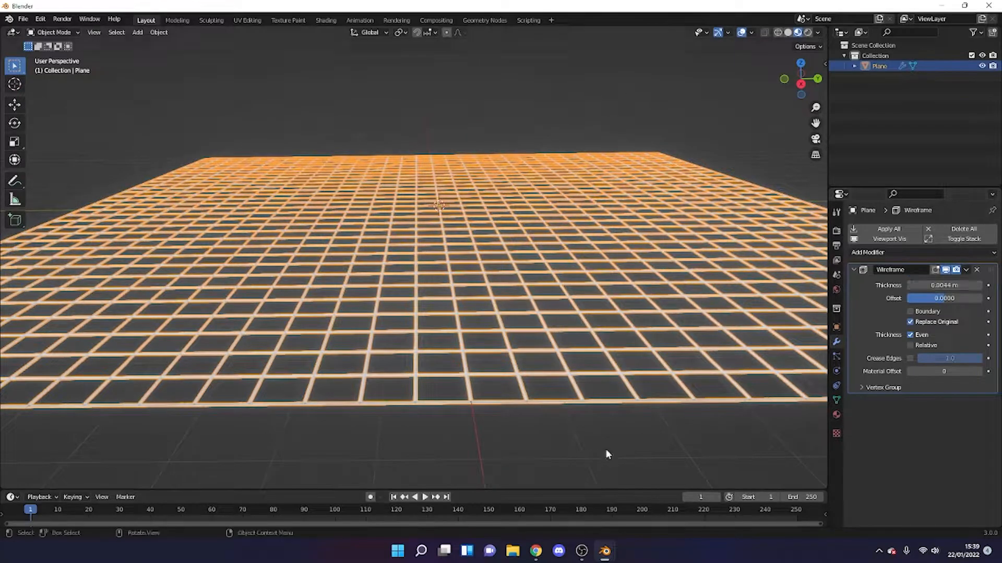
left_click(590, 455)
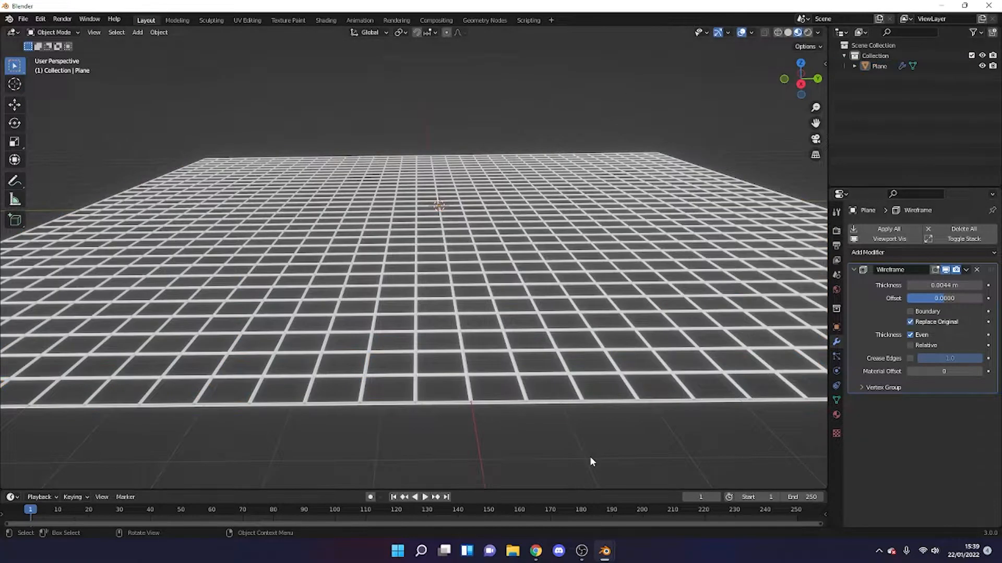
Step: Duplicate the wireframe plane in place and remove the Wireframe modifier from the copy
left_click(444, 294)
key("shift+d")
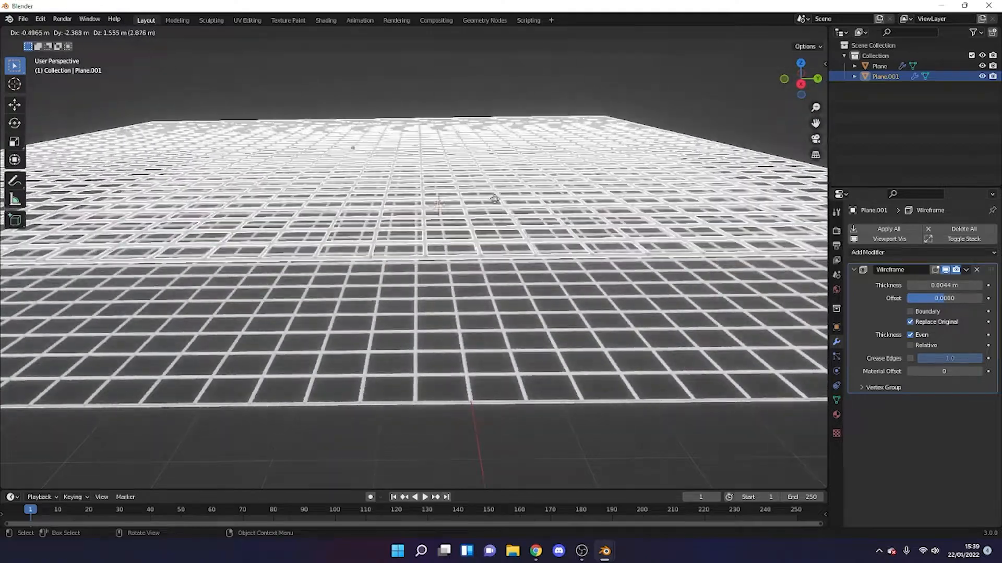
right_click(526, 197)
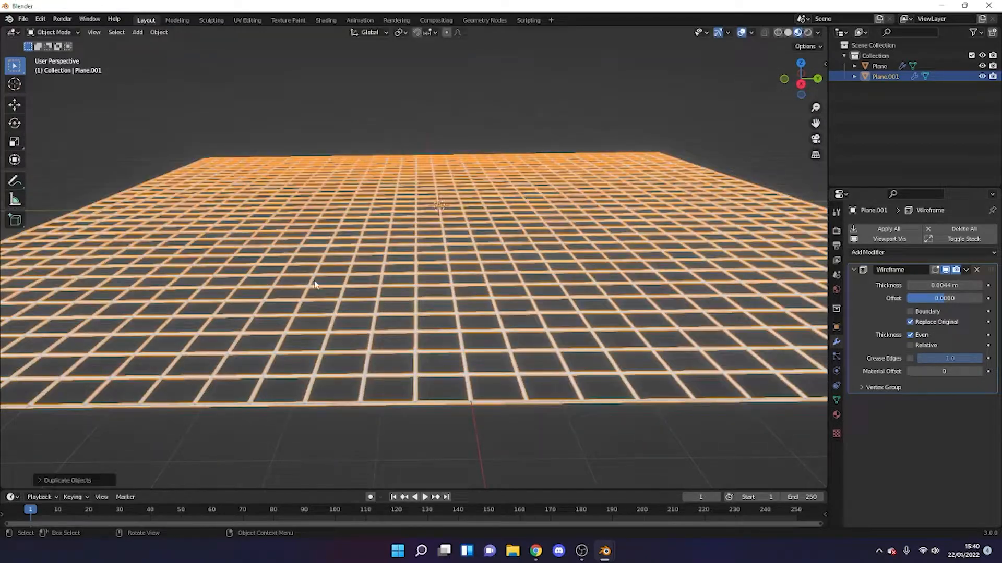
left_click(976, 271)
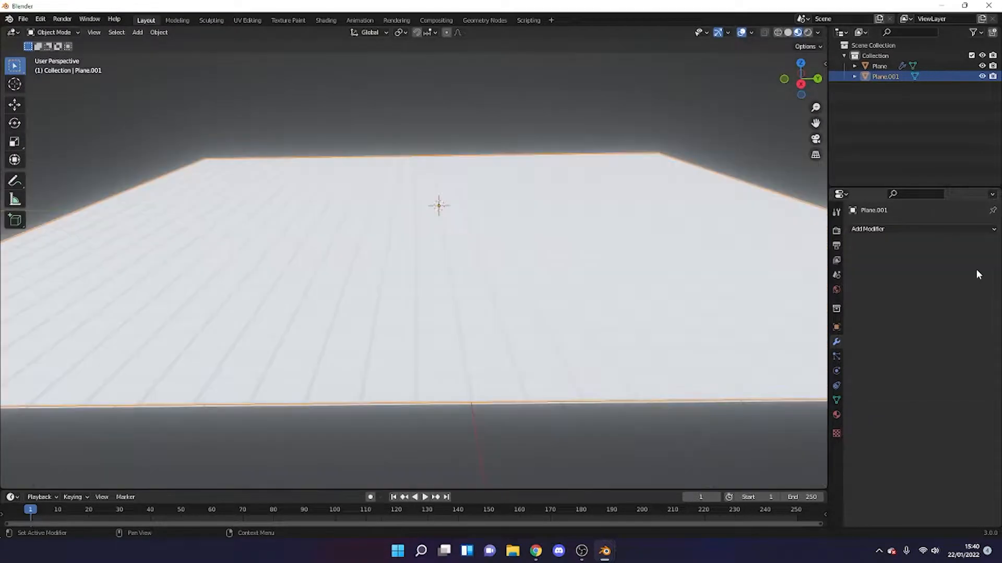
middle_click_drag(659, 318, 426, 318)
left_click(370, 265)
middle_click_drag(372, 265, 470, 305)
left_click(472, 300)
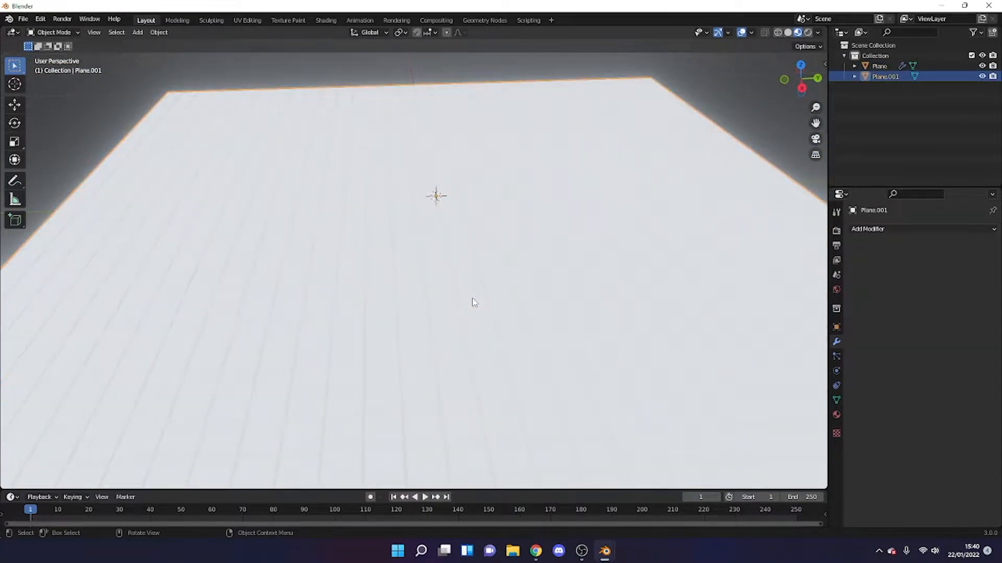
Step: Give the wireframe plane a new material with a fully saturated bright blue emission colour and an emission strength of 39.9
left_click(452, 265)
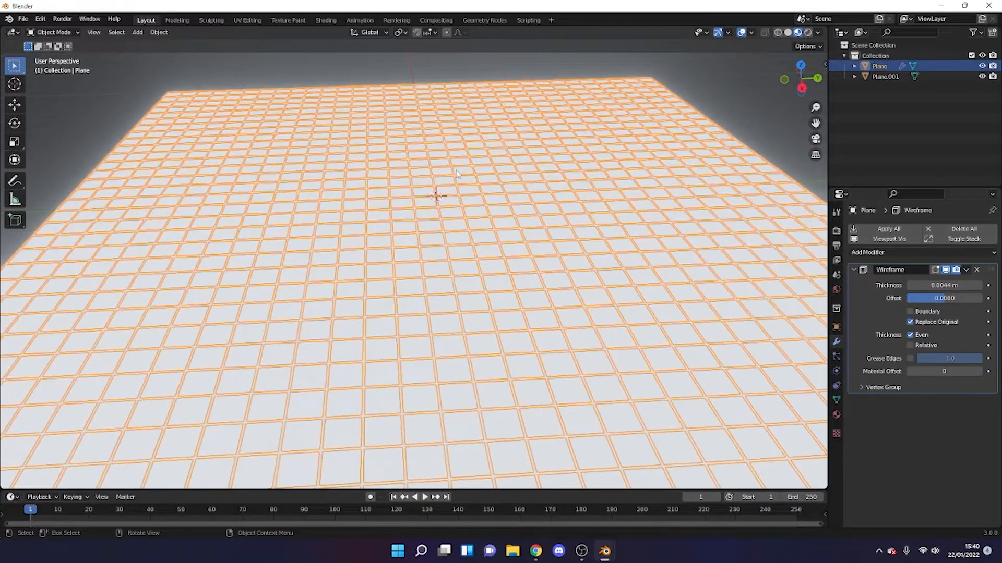
left_click(837, 415)
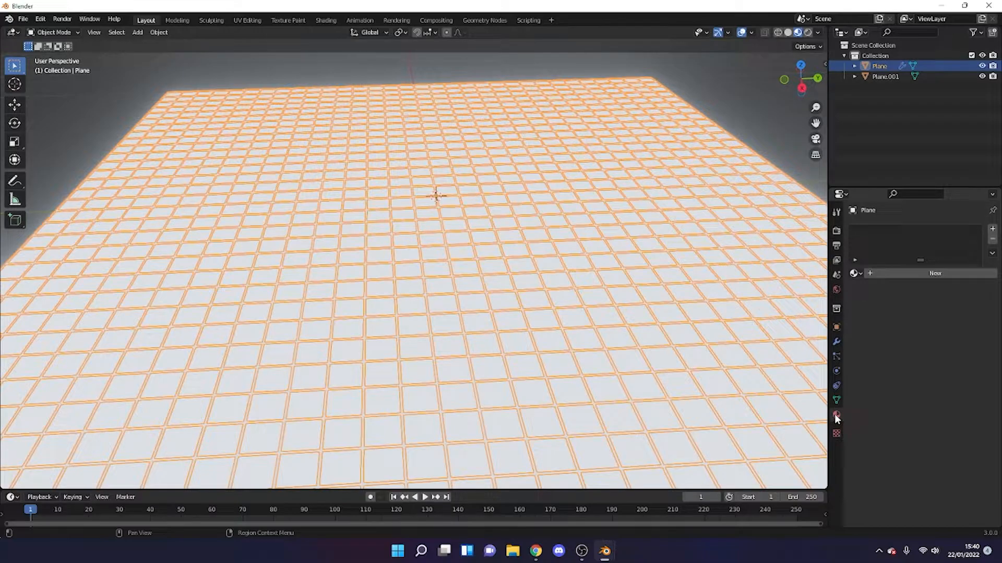
left_click(925, 272)
scroll(895, 367, "down", 10)
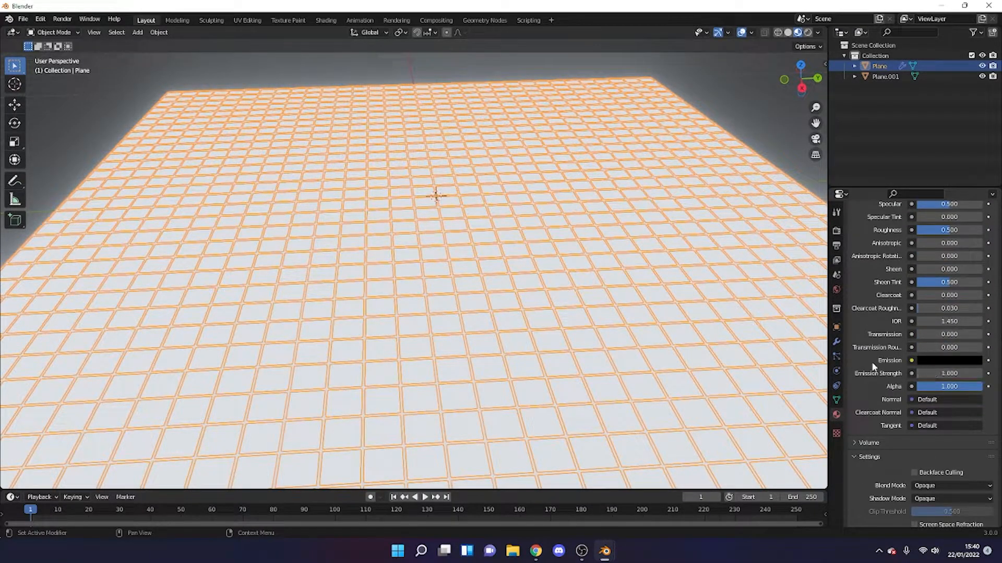
left_click(933, 359)
mouse_move(972, 271)
left_mouse_down()
mouse_move(974, 217)
mouse_move(974, 287)
mouse_move(973, 211)
left_mouse_up()
mouse_move(928, 254)
left_mouse_down()
mouse_move(935, 217)
mouse_move(949, 216)
left_mouse_up()
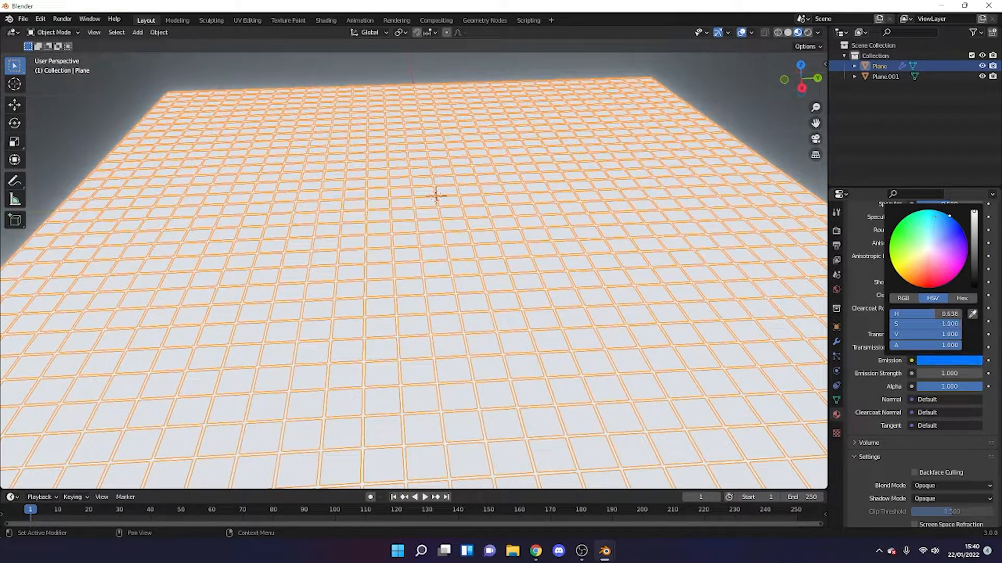
left_click(949, 373)
type("30.8")
key("Return")
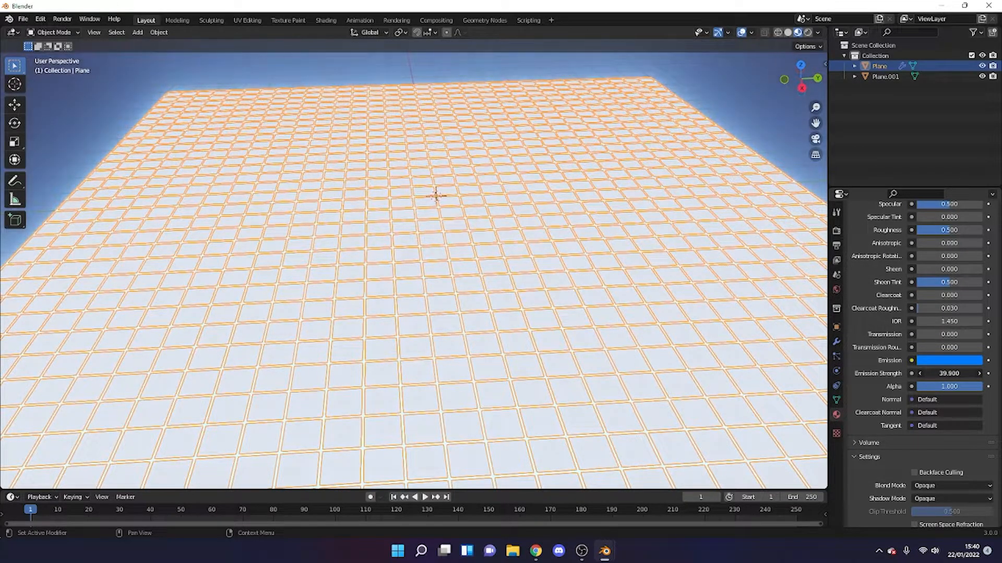
Step: Set the scene's Bloom intensity to 0.048 and its threshold to about 7.667
left_click(836, 230)
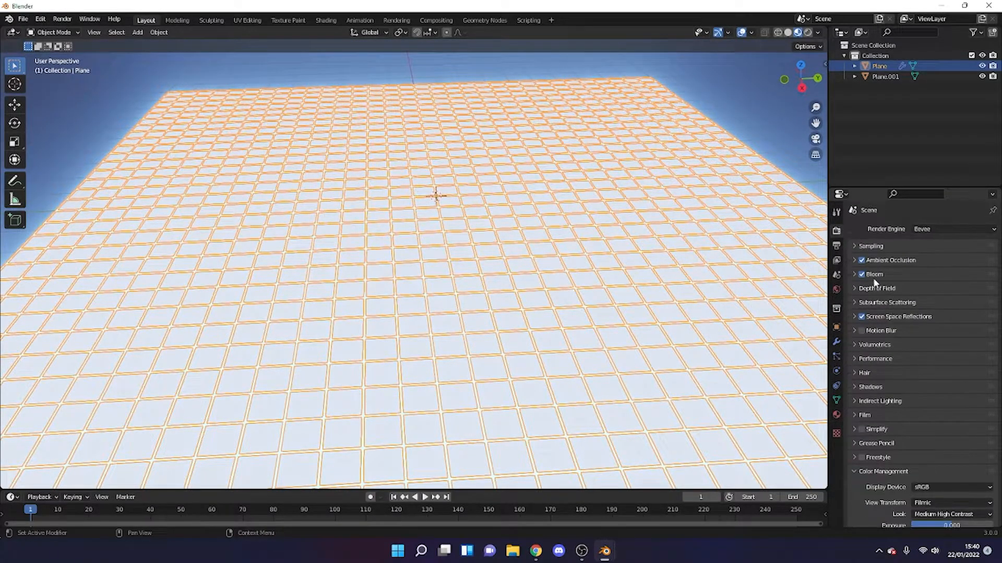
left_click(875, 275)
left_click_drag(953, 337, 934, 337)
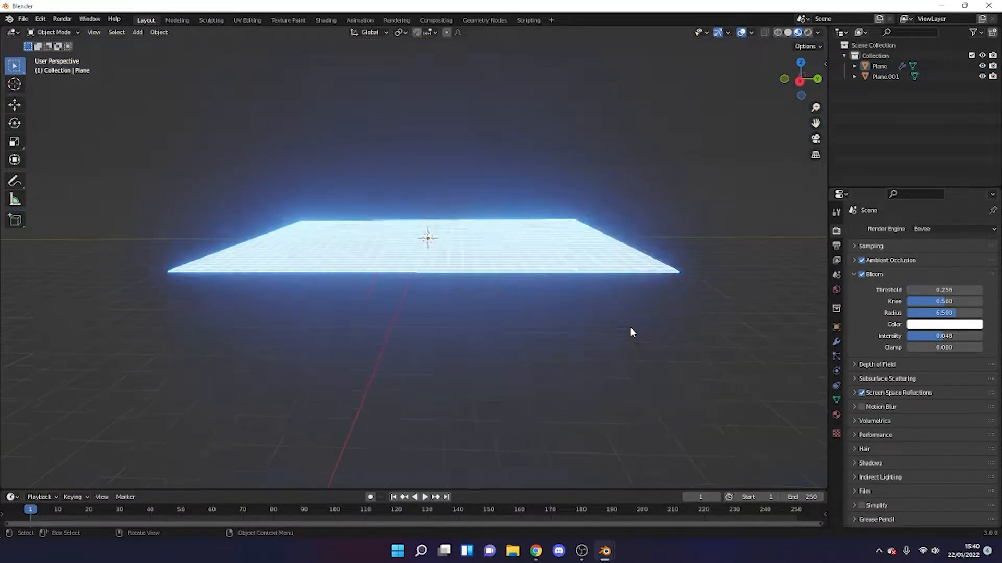
scroll(630, 328, "up", 3)
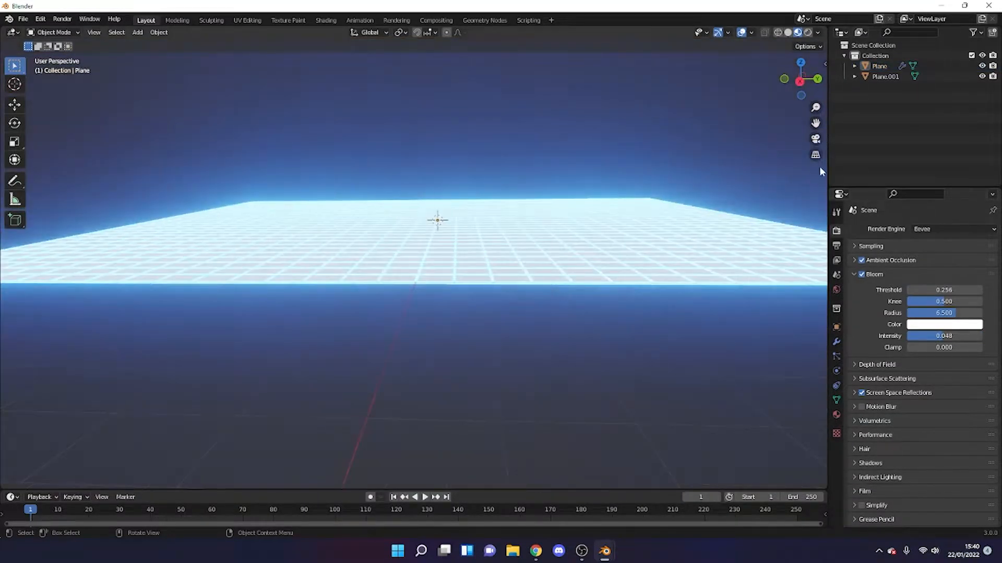
mouse_move(922, 291)
left_mouse_down()
mouse_move(968, 292)
mouse_move(926, 291)
mouse_move(938, 295)
left_mouse_up()
middle_click_drag(444, 250, 436, 274)
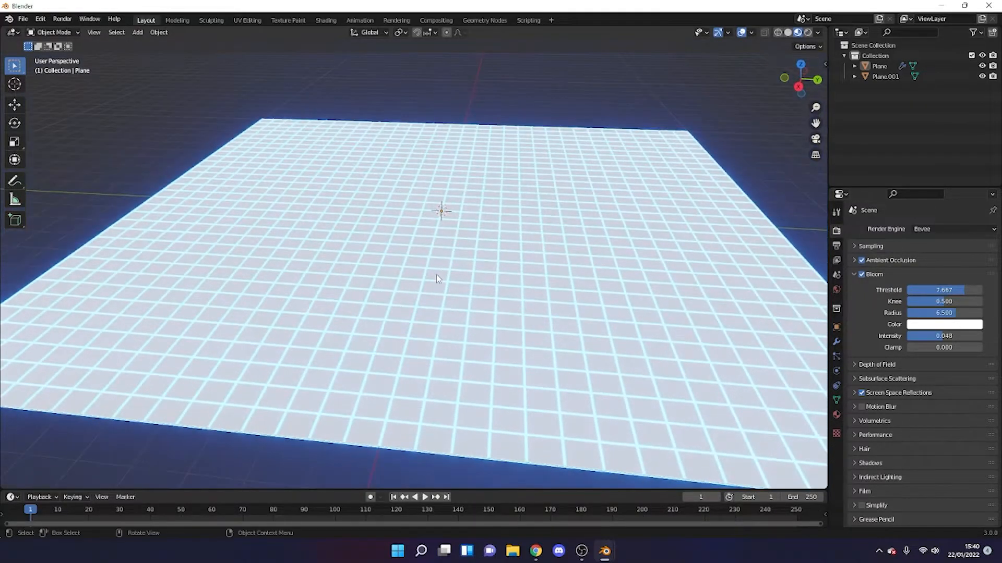
Step: Give the solid plane under the grid a new material with a pure black base colour
left_click(442, 276)
left_click(837, 415)
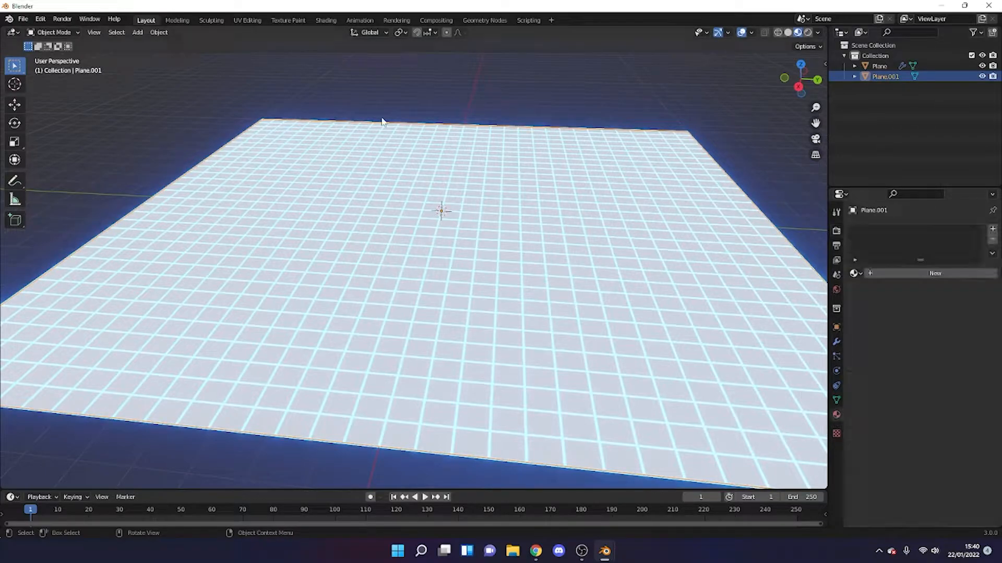
left_click(910, 273)
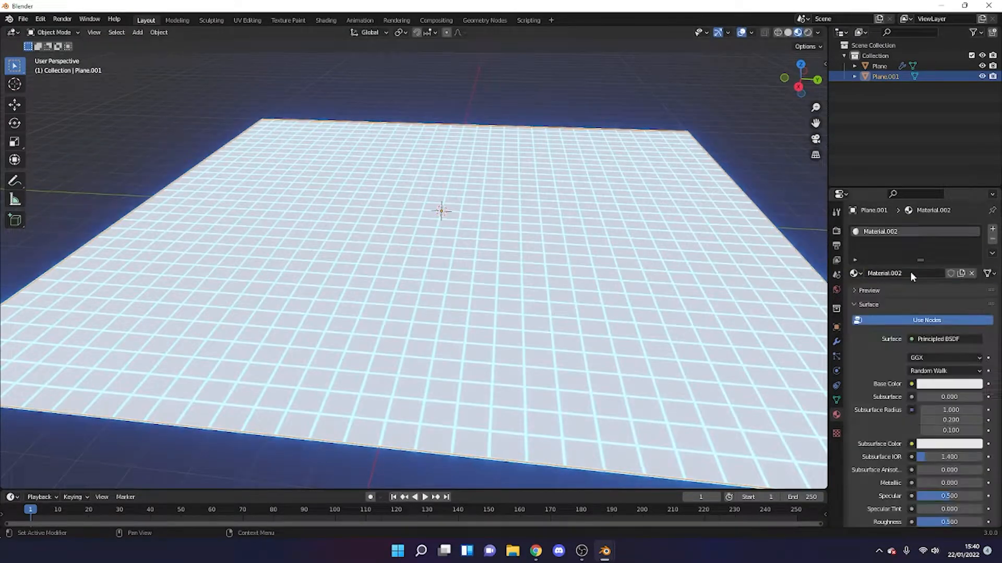
left_click(948, 384)
left_click(940, 386)
left_click_drag(972, 265, 970, 310)
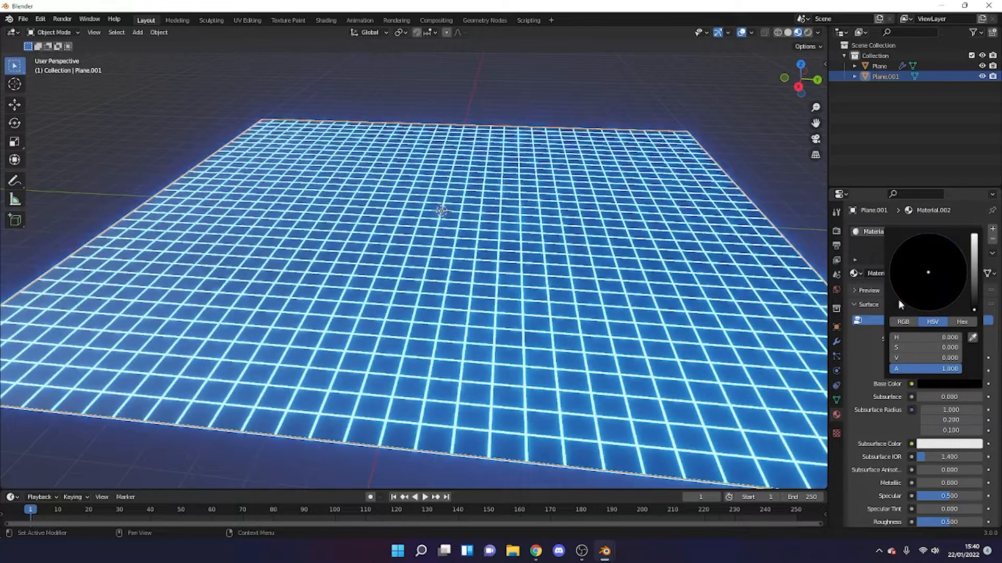
Step: Set the black floor material's roughness to about 0.098 and metallic to about 0.433, and deselect the plane
scroll(898, 397, "down", 2)
scroll(899, 398, "down", 5)
mouse_move(950, 354)
left_mouse_down()
mouse_move(914, 355)
mouse_move(934, 356)
left_mouse_up()
left_click_drag(933, 317, 962, 316)
middle_click_drag(421, 149, 498, 195)
middle_click_drag(412, 179, 534, 273)
left_click(583, 54)
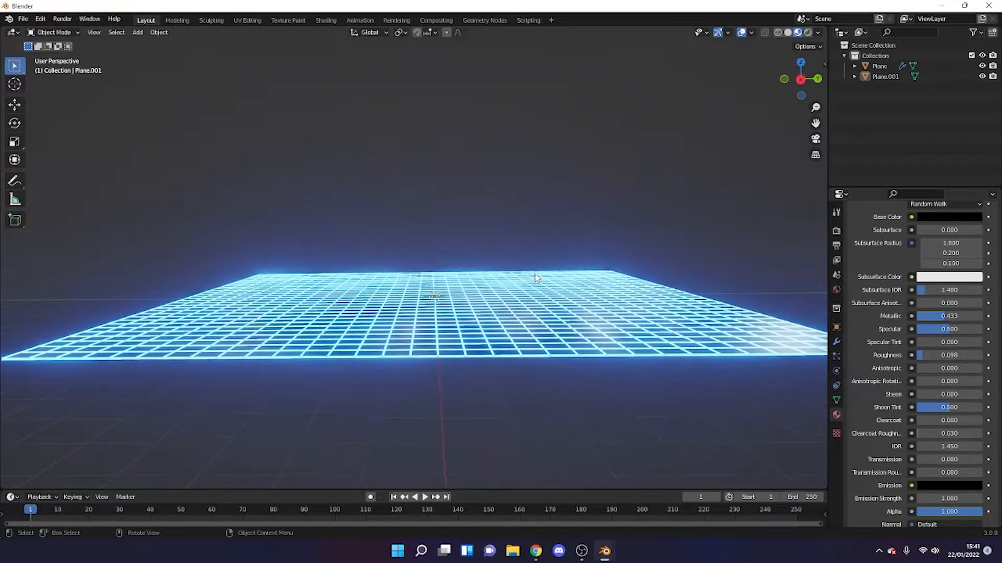
Step: Add a mesh circle and raise it about 3.9 m along Z above the grid floor
key("shift+a")
mouse_move(462, 253)
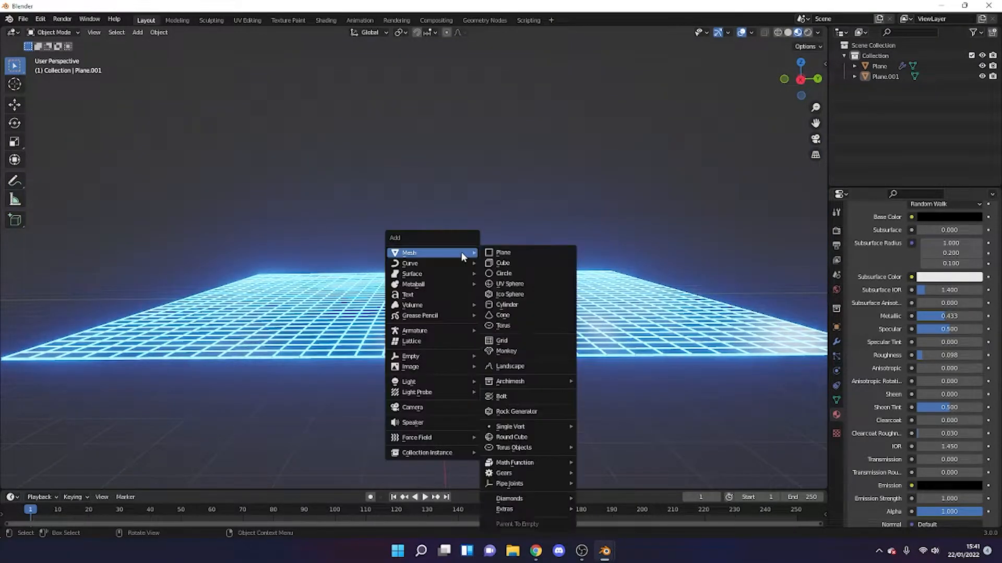
left_click(538, 278)
key("g")
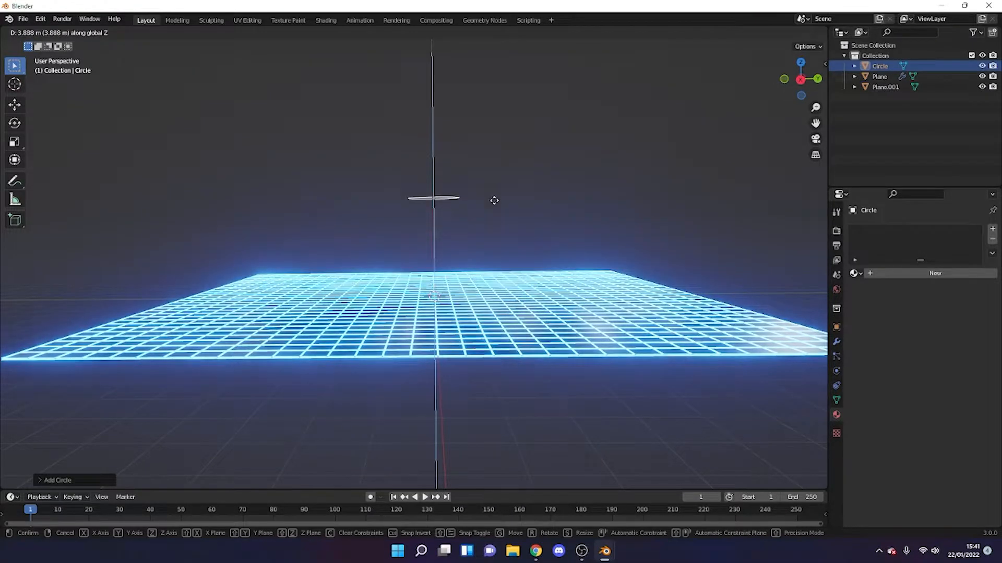
left_click(495, 203)
middle_click_drag(503, 208, 503, 228)
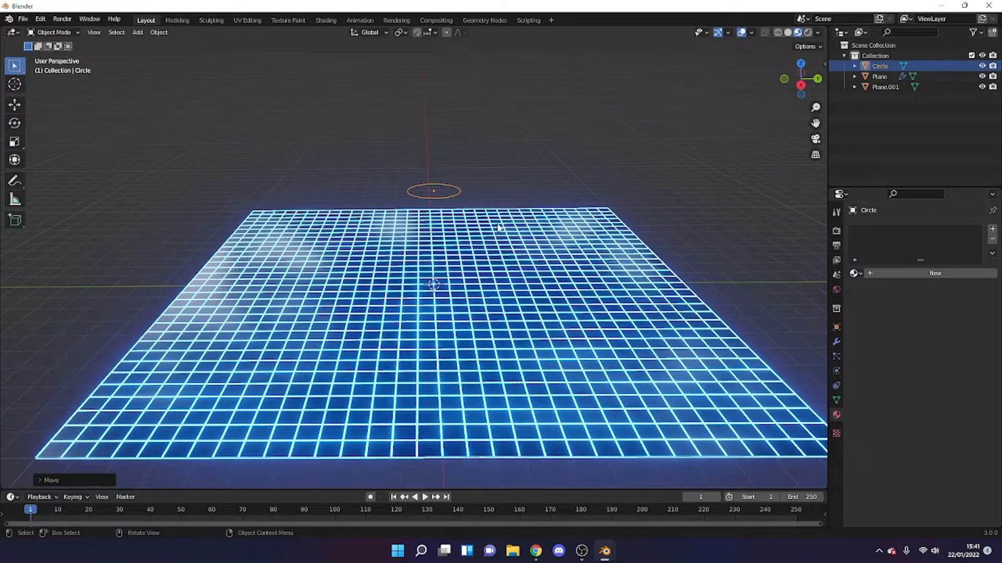
Step: Rotate the circle 90 degrees about the global Y axis so it stands upright
key("r")
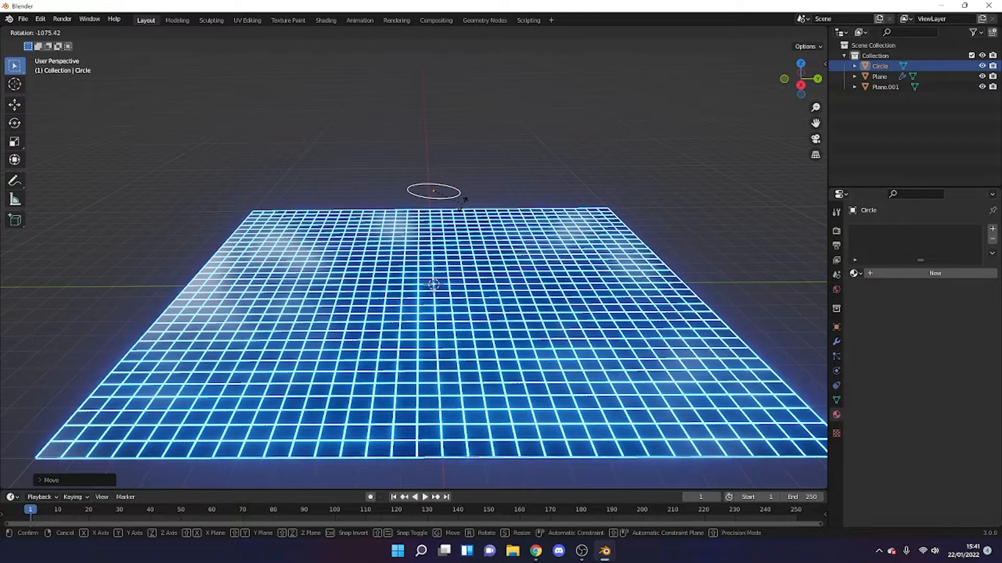
key("y")
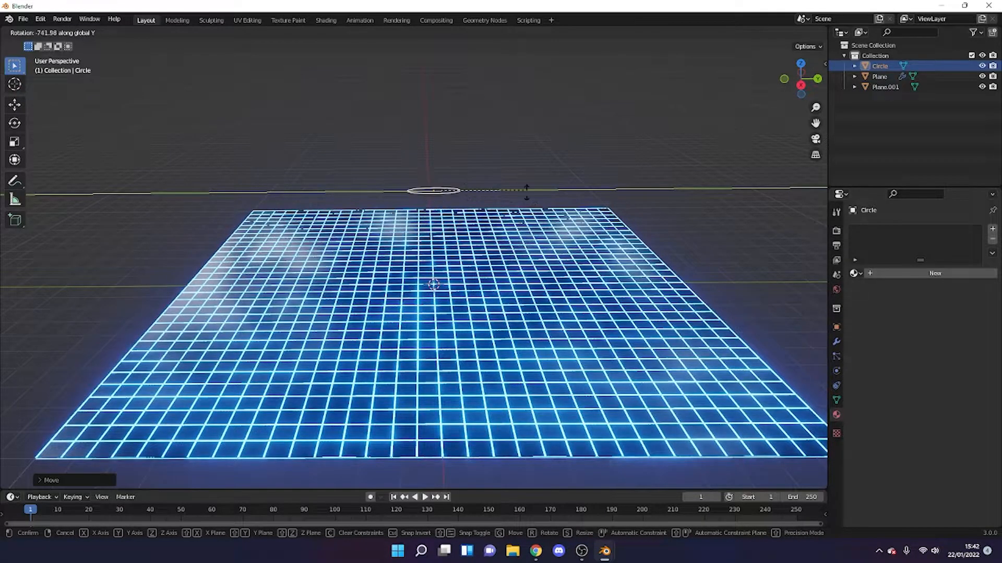
type("90")
key("Return")
middle_click_drag(696, 203, 687, 174)
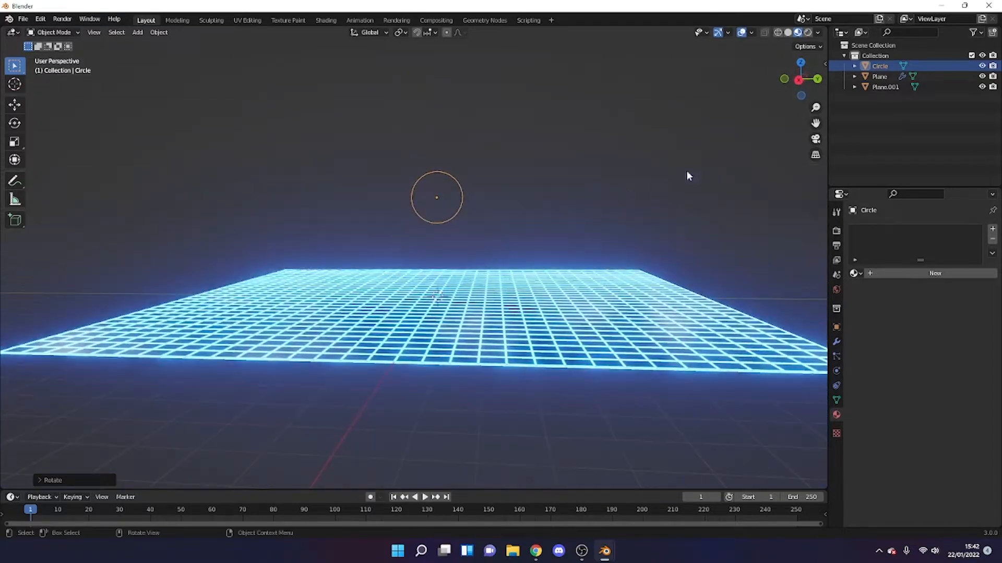
Step: Scale the circle to about twice its size and reposition it centred above the grid floor
left_click(798, 80)
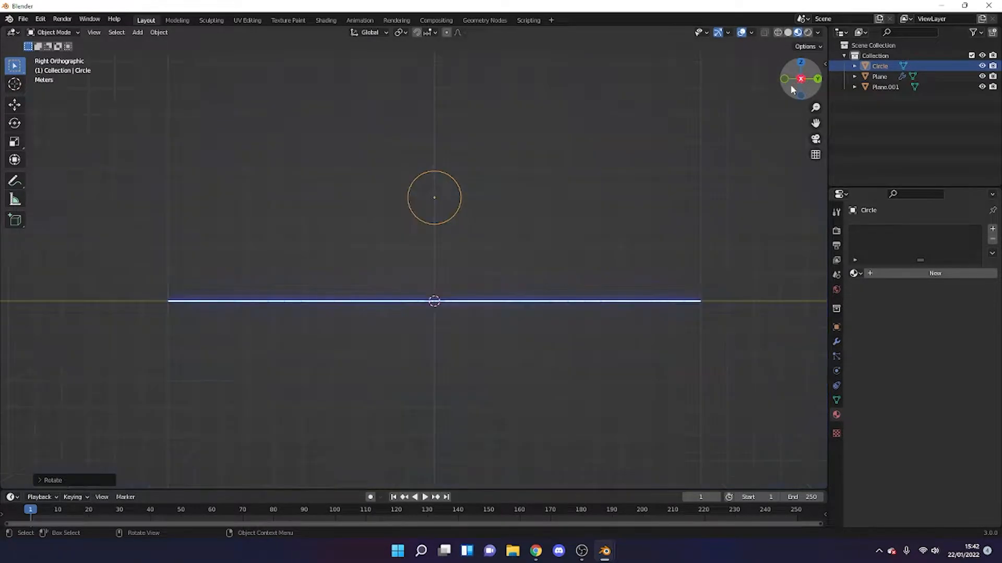
middle_click_drag(641, 161, 614, 213, "shift")
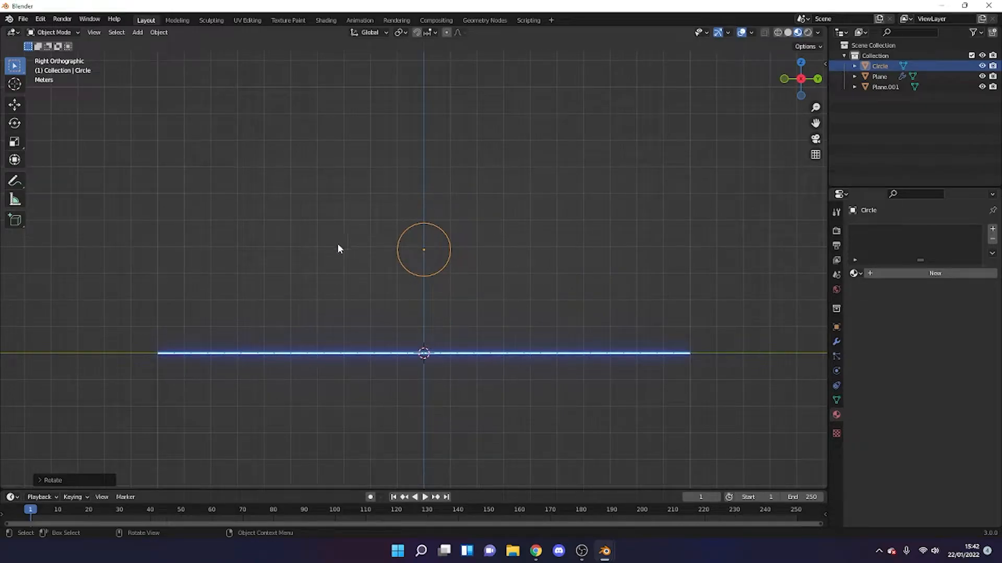
middle_click_drag(481, 167, 732, 205)
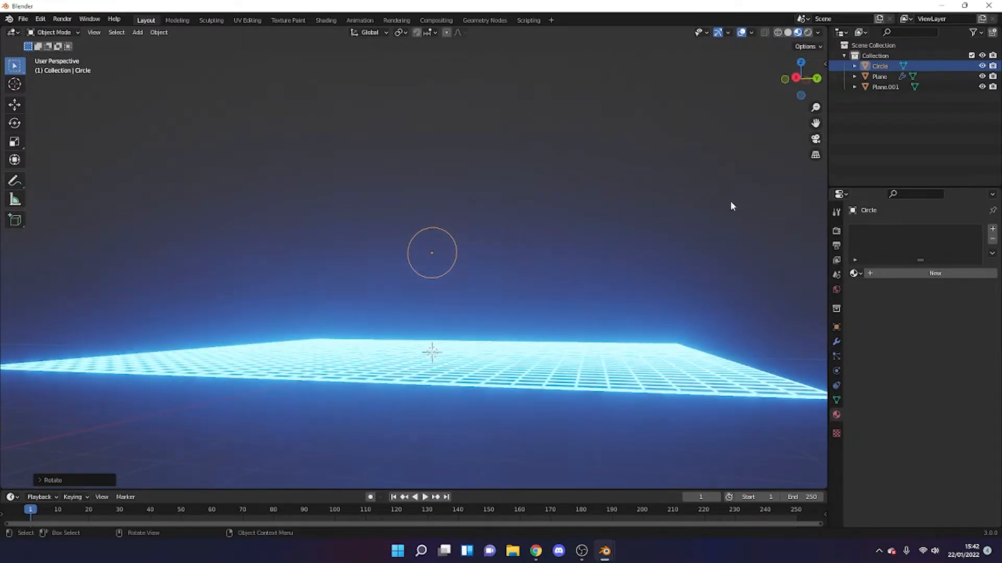
left_click(797, 79)
mouse_move(504, 245)
middle_mouse_down("shift")
mouse_move(496, 286)
mouse_move(516, 259)
middle_mouse_up("shift")
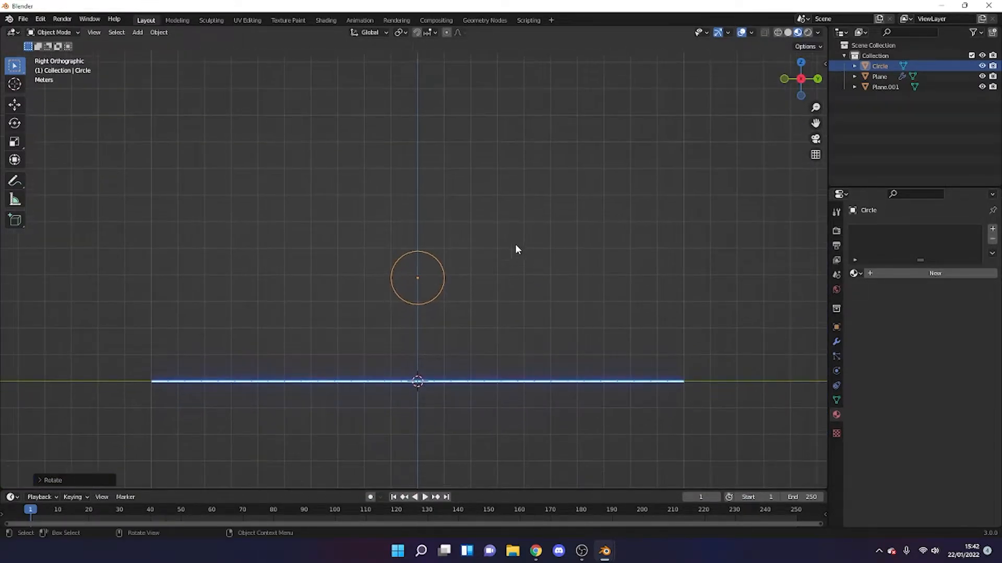
key("g")
left_click(473, 281)
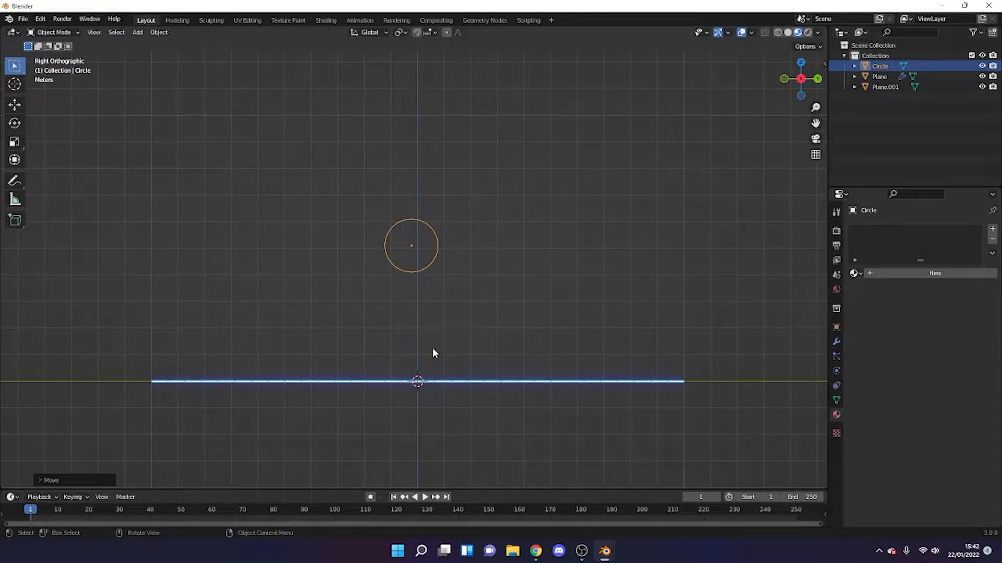
key("s")
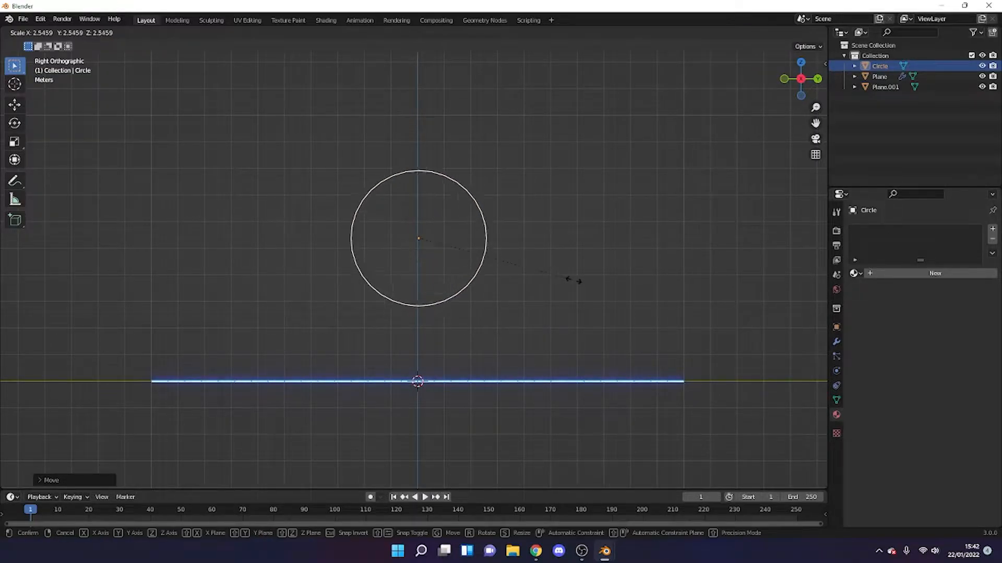
left_click(537, 275)
key("g")
left_click(532, 290)
Step: Fill the circle's outline with a face in Edit Mode and return to Object Mode
key("Tab")
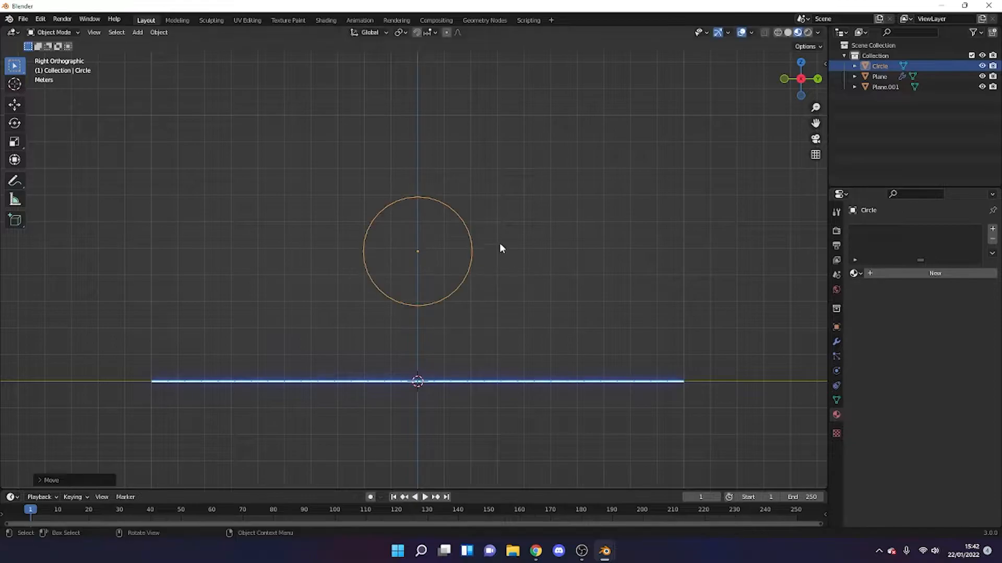
key("f")
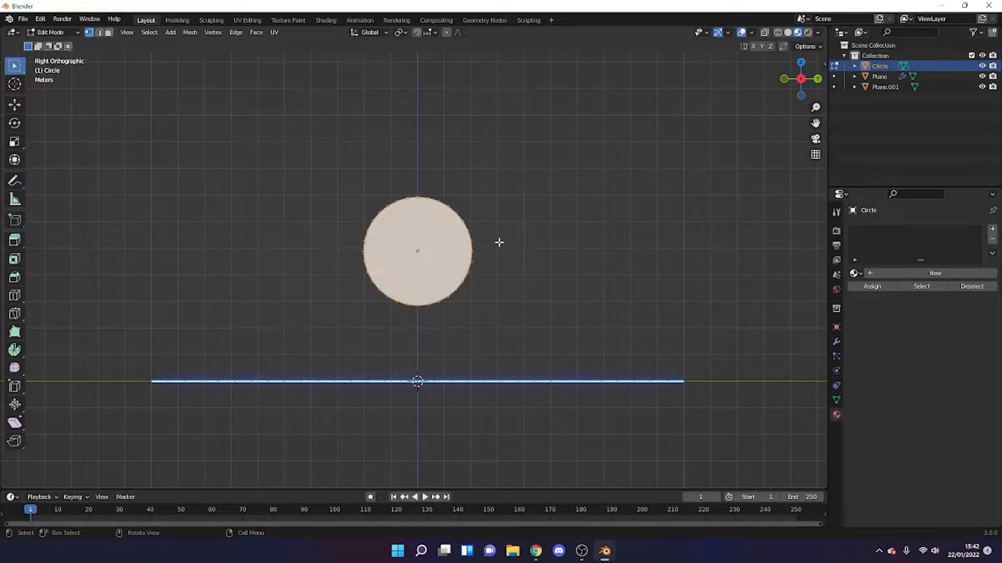
key("Tab")
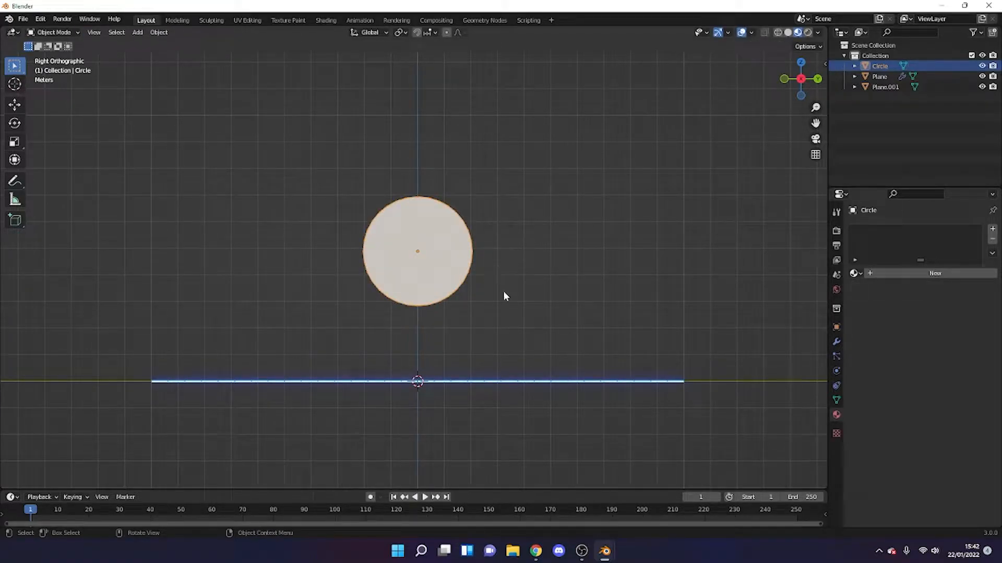
Step: Switch to the Shading workspace and create a new material for the filled circle
left_click(533, 286)
left_click(428, 227)
middle_click_drag(537, 241, 547, 265)
key("KP_3")
left_click(326, 20)
mouse_move(586, 130)
middle_mouse_down()
mouse_move(528, 105)
mouse_move(564, 89)
mouse_move(540, 127)
mouse_move(568, 163)
mouse_move(530, 163)
mouse_move(558, 178)
mouse_move(553, 219)
mouse_move(522, 198)
mouse_move(537, 214)
mouse_move(520, 223)
mouse_move(543, 150)
mouse_move(748, 107)
middle_mouse_up()
left_click(799, 80)
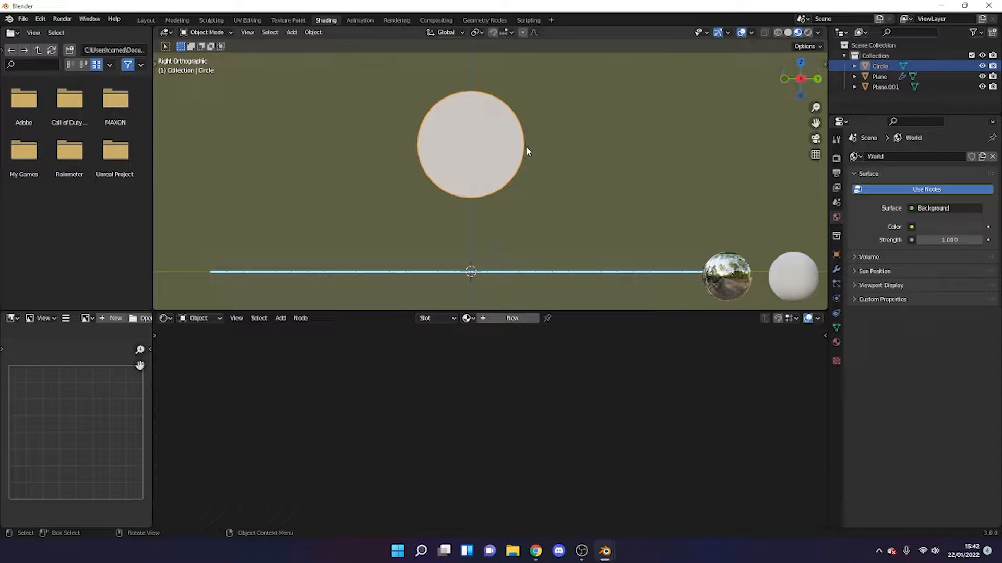
middle_click_drag(525, 218, 509, 209, "shift")
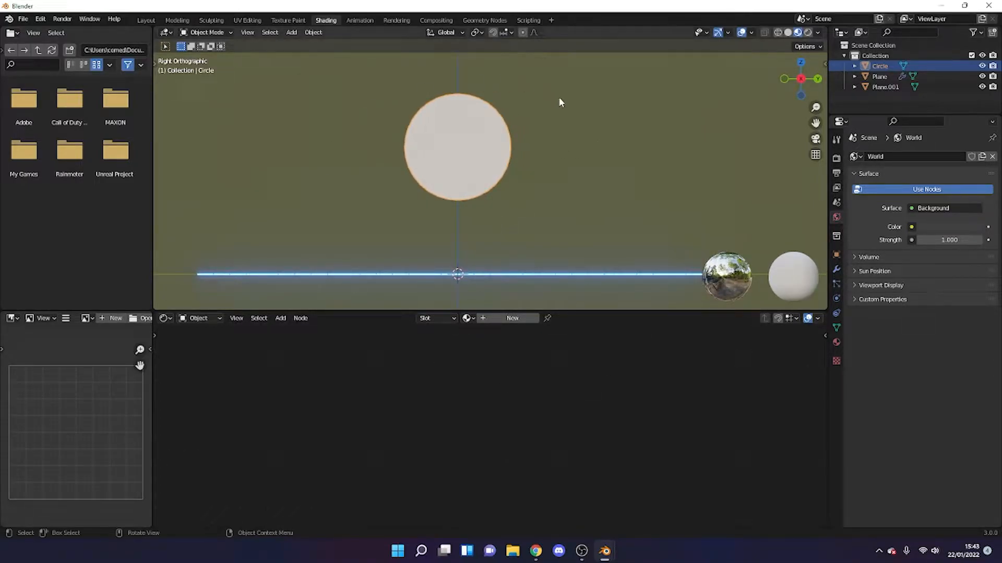
left_click(533, 318)
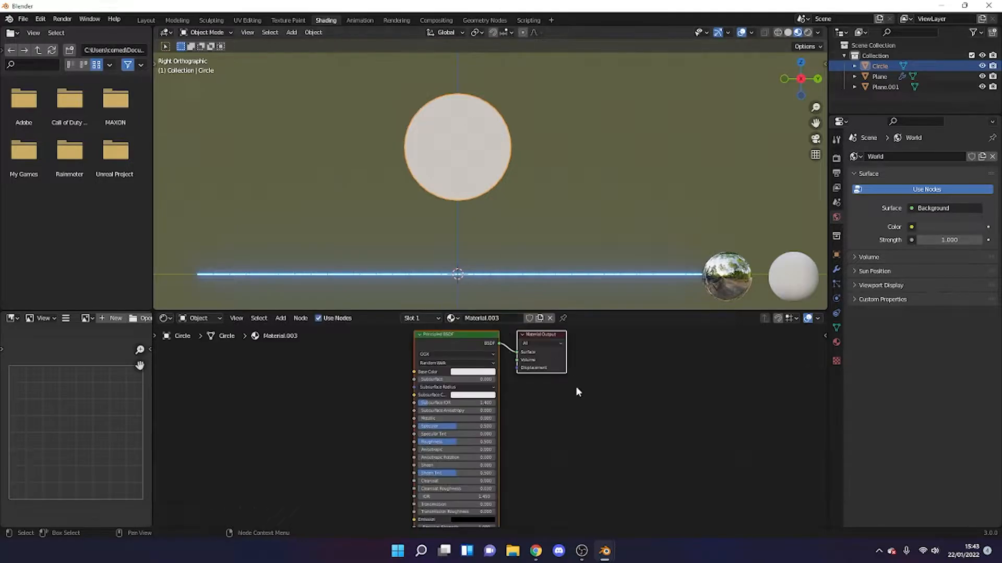
Step: Move the Material Output node away from the Principled BSDF and add a Gradient Texture node to the circle's material
middle_click_drag(555, 424, 496, 374)
left_click_drag(496, 374, 635, 403)
middle_click_drag(549, 327, 494, 382)
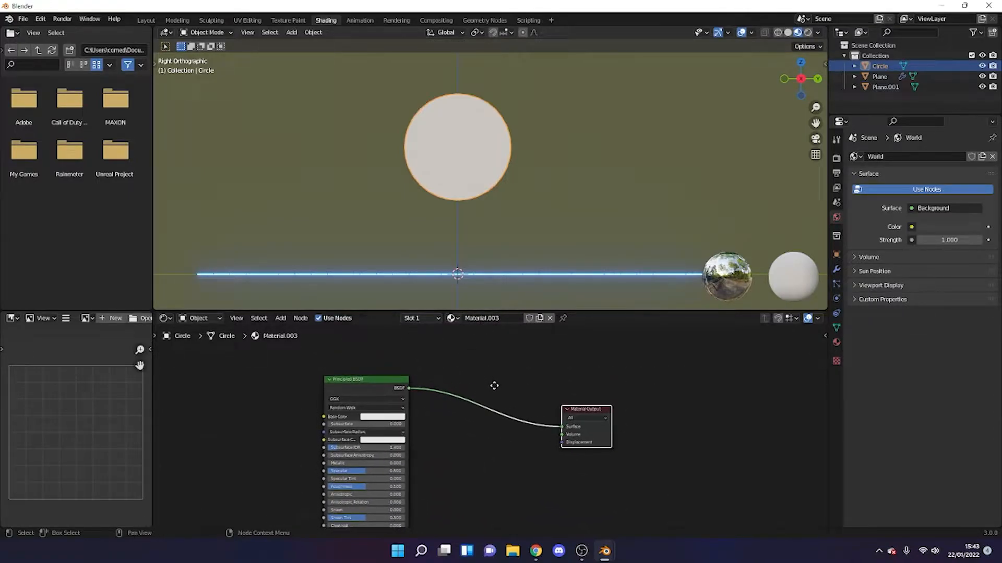
key("shift+a")
left_click(495, 390)
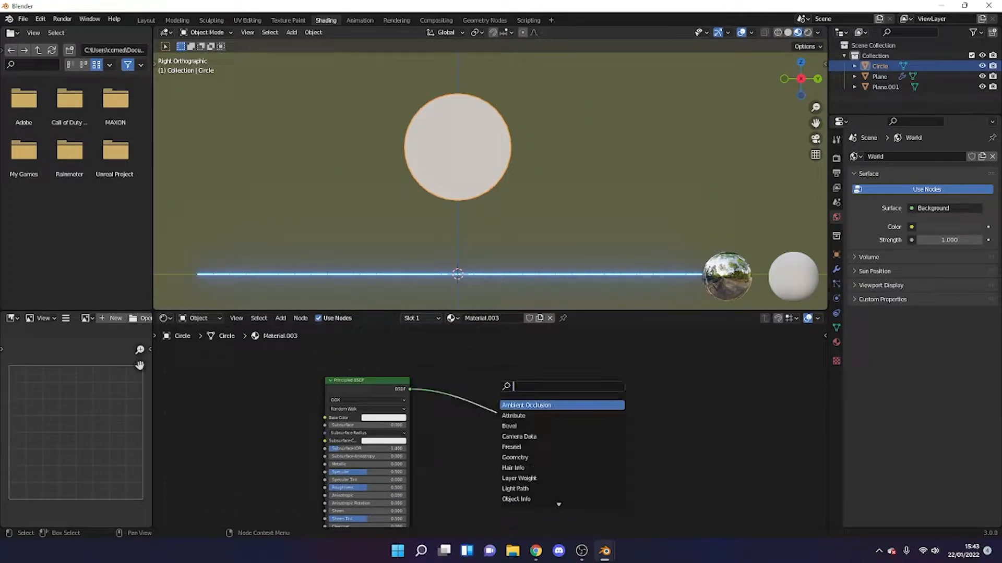
type("grad")
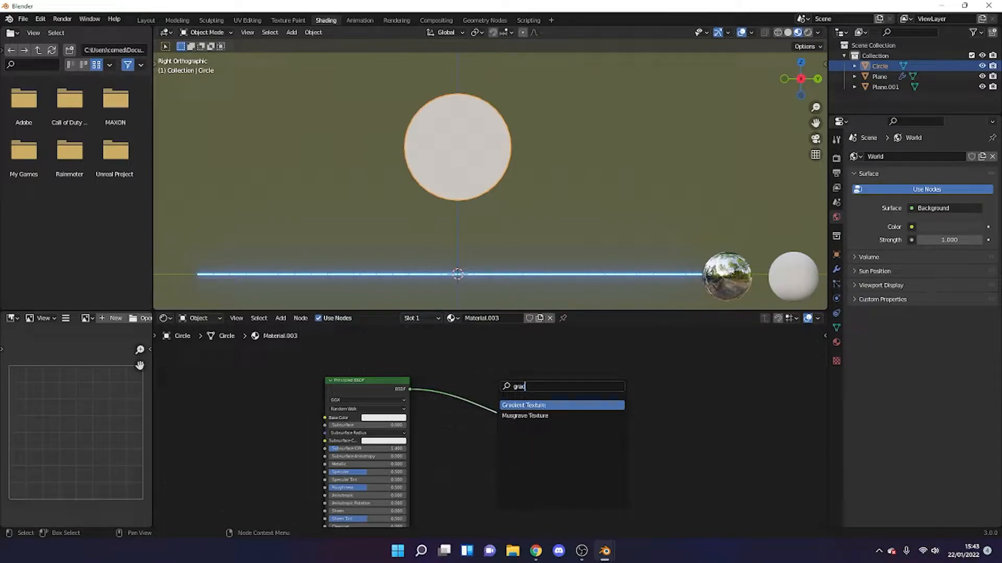
key("Return")
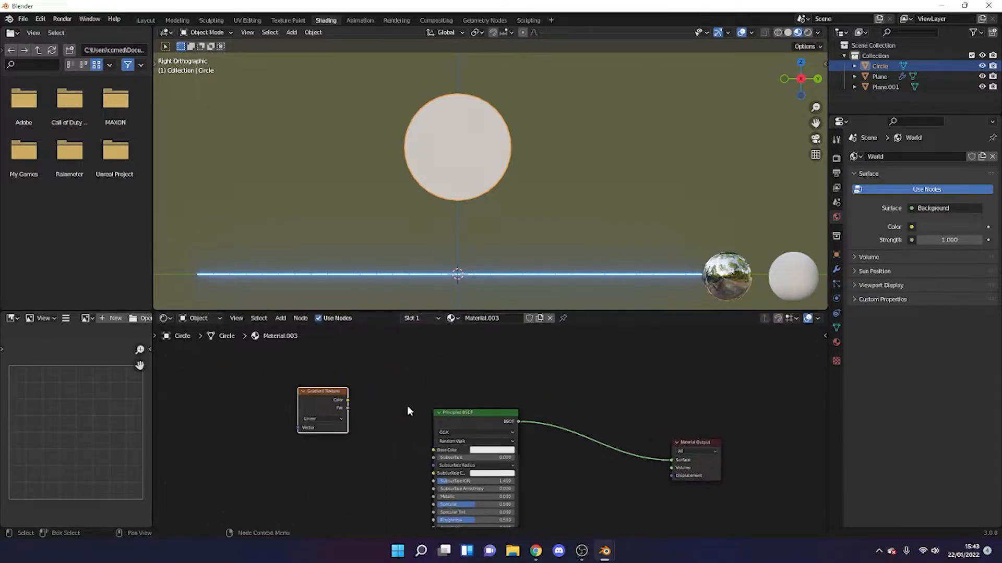
Step: Set the base color of the circle's Principled BSDF to a saturated orange
left_click(344, 365)
middle_click_drag(491, 407, 406, 353)
middle_click_drag(437, 402, 447, 392)
left_click(425, 386)
left_click_drag(418, 316, 405, 329)
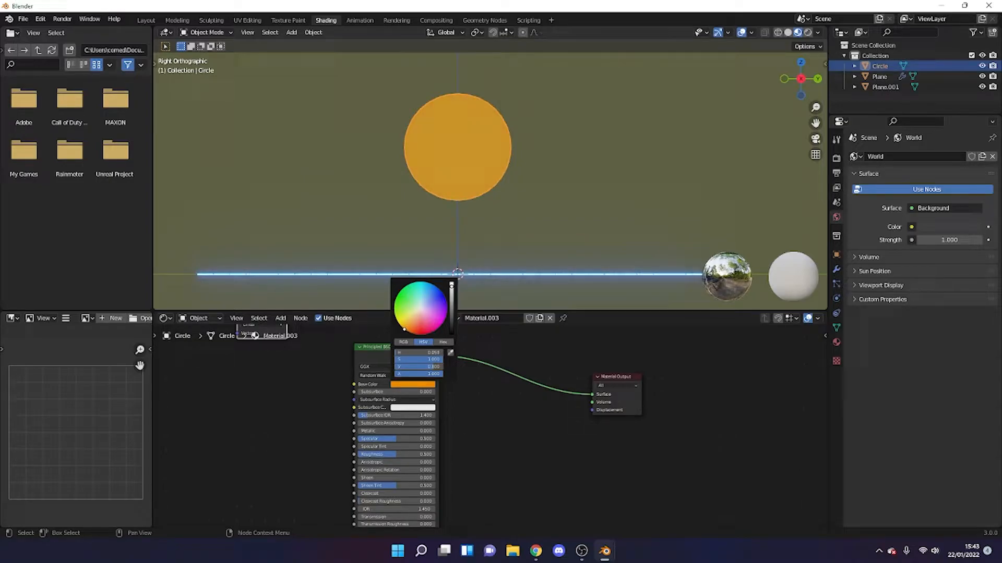
Step: Brighten the emission color to white, and sample the orange base color into it with the eyedropper
middle_click_drag(449, 461, 444, 355)
scroll(402, 416, "up", 6)
left_click(377, 429)
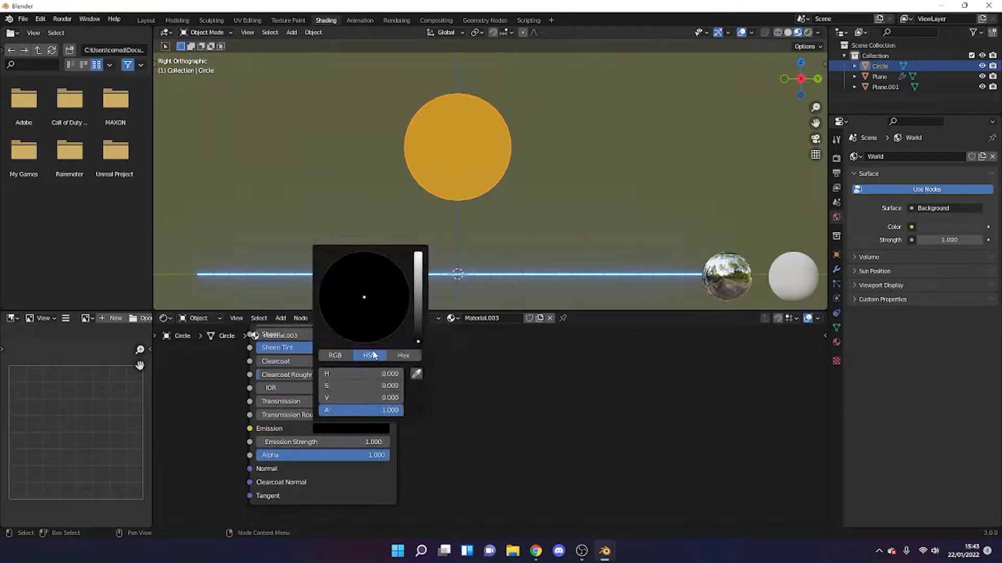
left_click_drag(417, 301, 422, 267)
left_click(415, 374)
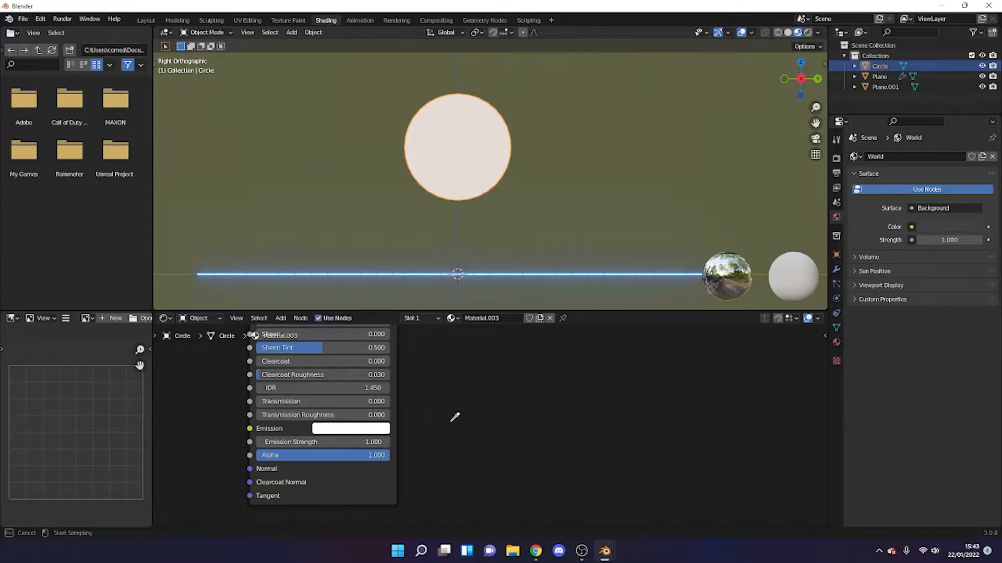
scroll(379, 428, "down", 4)
left_click(420, 478)
left_click(439, 450)
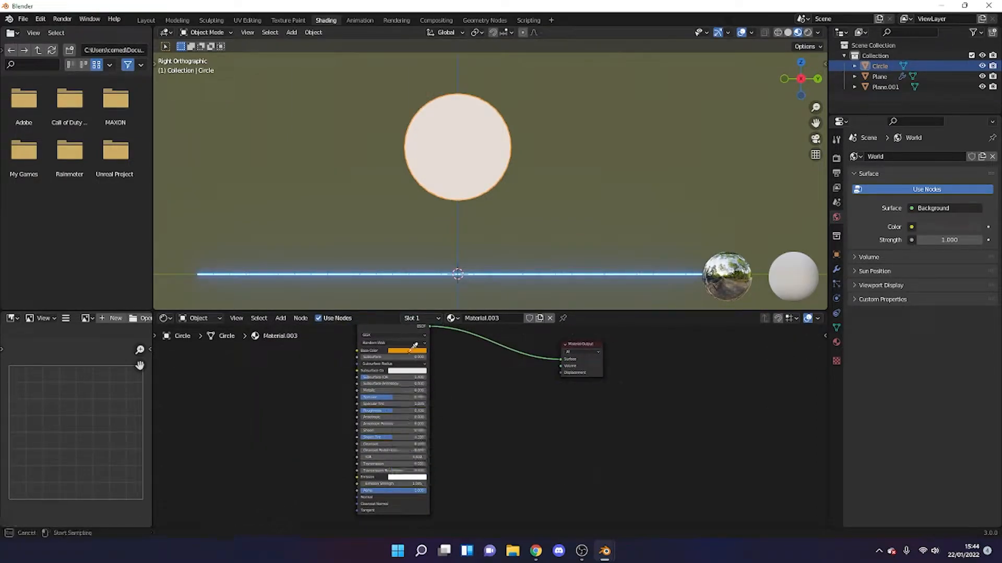
left_click(413, 349)
left_click_drag(360, 433, 386, 431)
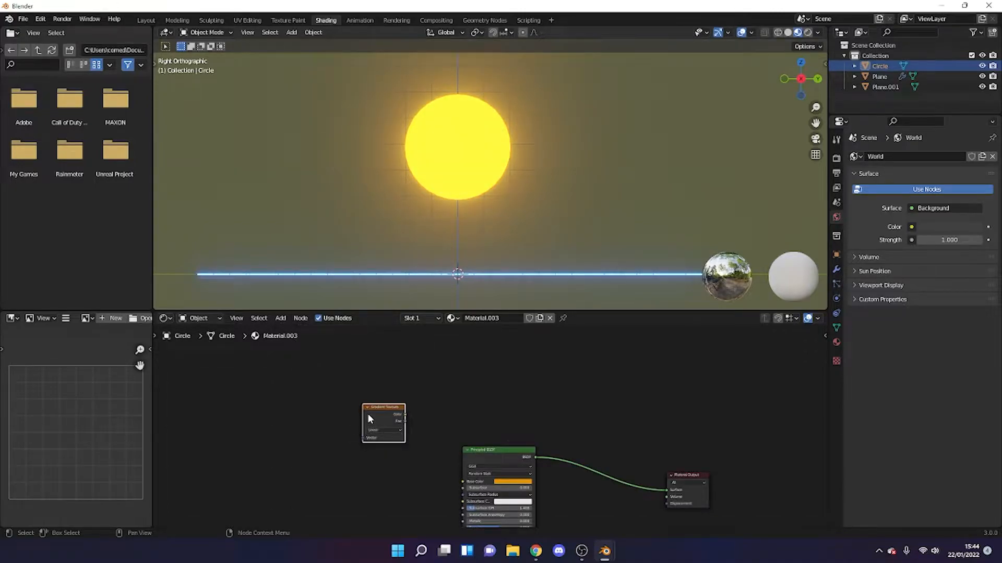
Step: Attach Texture Coordinate and Mapping nodes to the Gradient Texture node using Node Wrangler
scroll(407, 412, "up", 3)
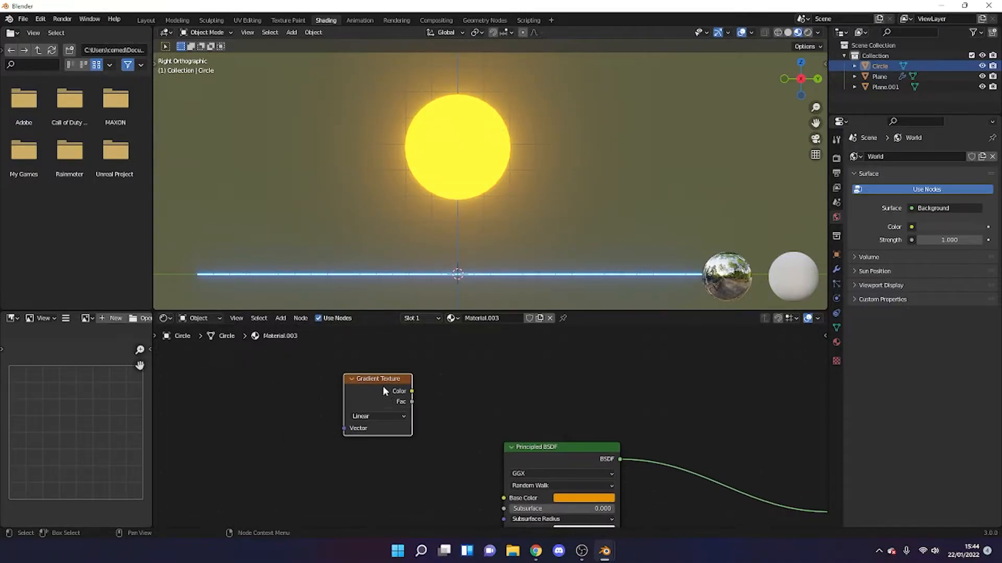
key("ctrl+t")
middle_click_drag(394, 366, 502, 354)
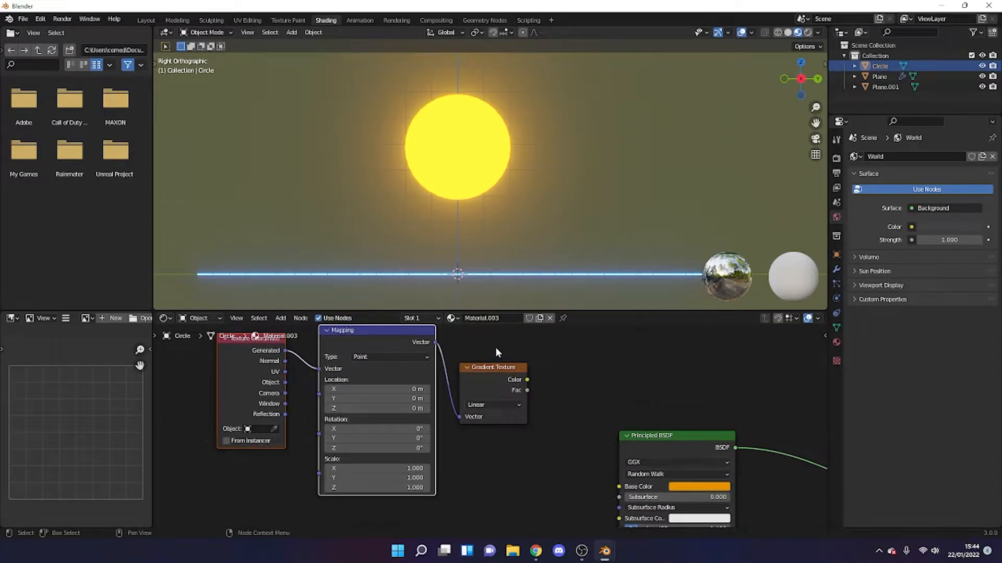
key("g")
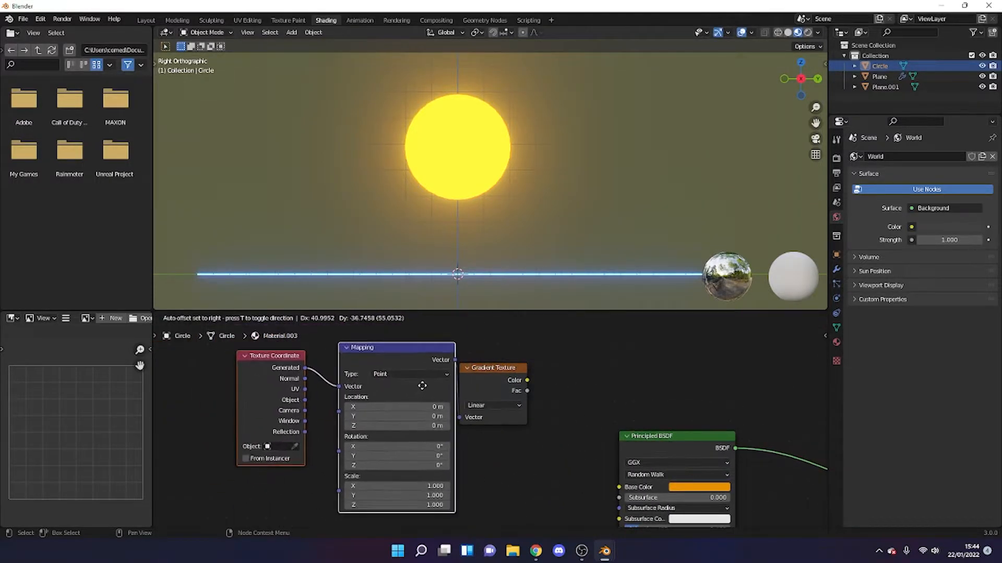
right_click(415, 387)
middle_click_drag(306, 381, 300, 392)
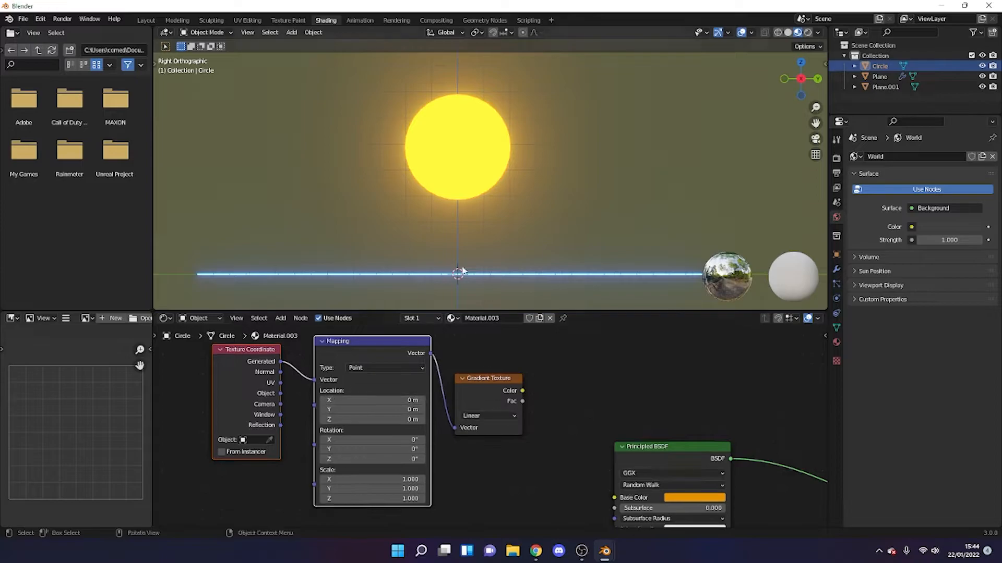
Step: Search the add-ons preferences for "node" to check whether Node Wrangler is enabled, and close the preferences
left_click(41, 19)
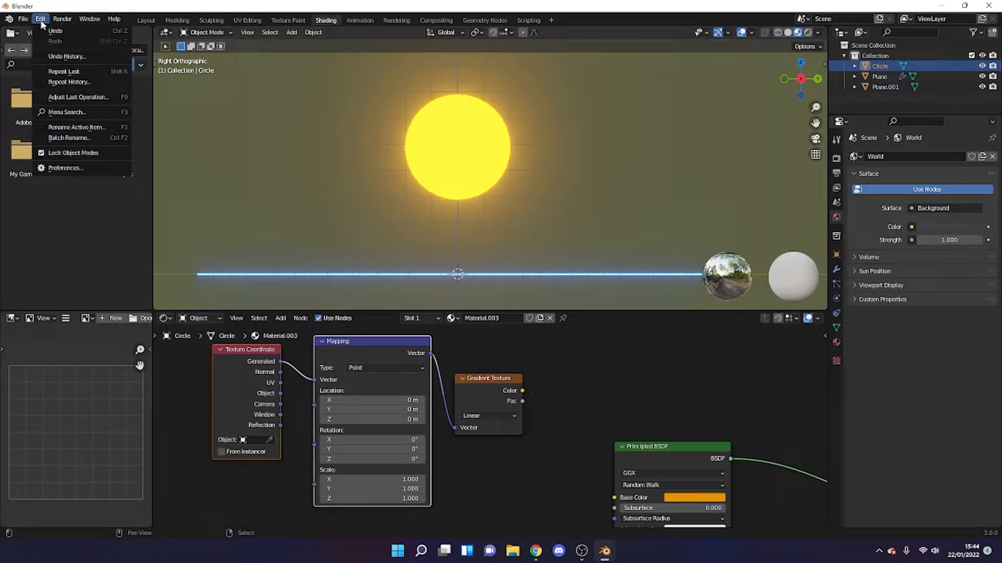
left_click(69, 168)
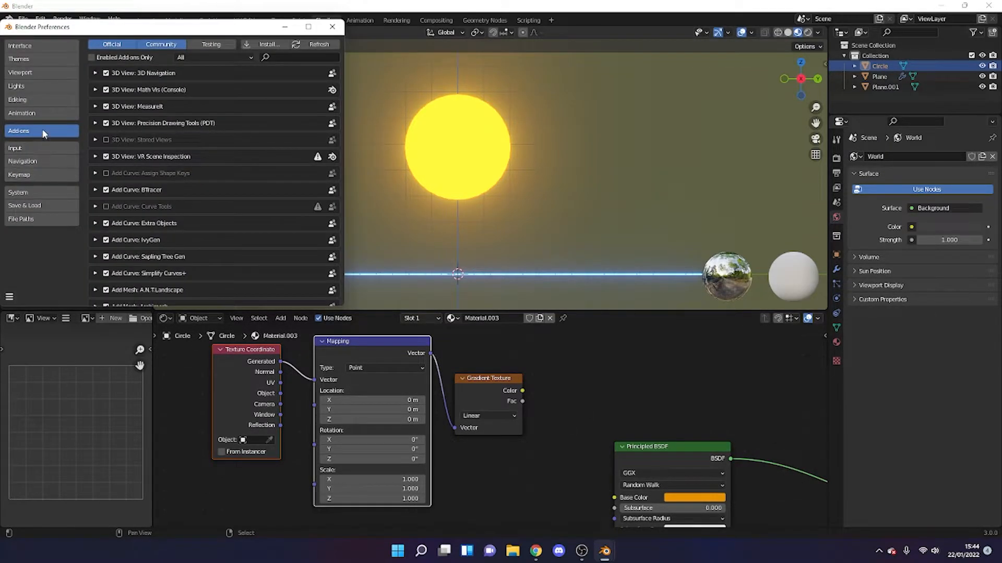
type("node")
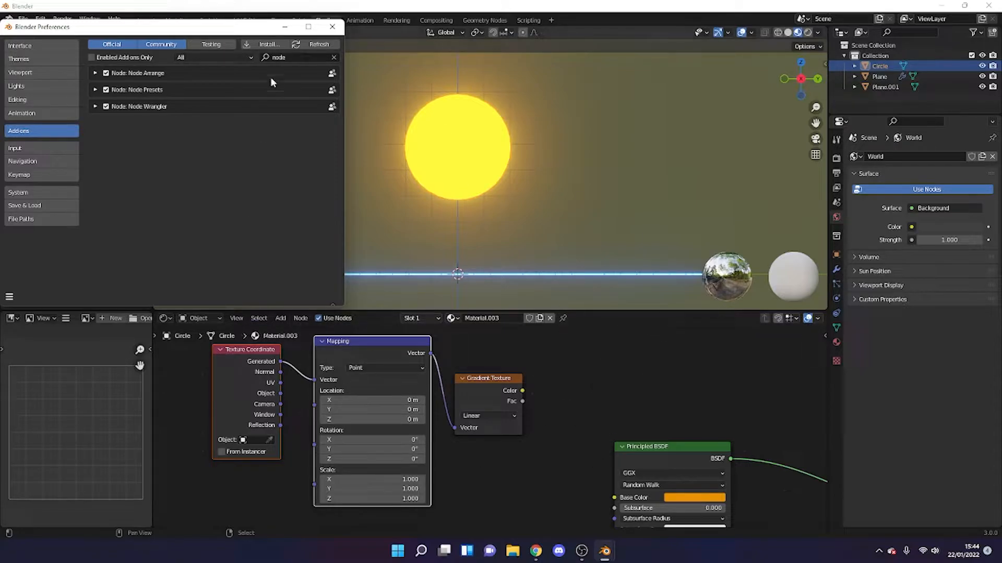
left_click(332, 27)
Step: Add a ColorRamp node fed by the Gradient Texture's Fac output and widen it to roughly three times its size
middle_click_drag(550, 381, 312, 326)
scroll(294, 477, "down", 2)
middle_click_drag(351, 363, 348, 398)
key("shift+a")
left_click(367, 376)
type("col")
left_click(403, 394)
left_click(384, 384)
left_click_drag(396, 388, 391, 352)
mouse_move(291, 397)
left_mouse_down()
mouse_move(324, 408)
mouse_move(304, 402)
left_mouse_up()
middle_click_drag(534, 412, 499, 435)
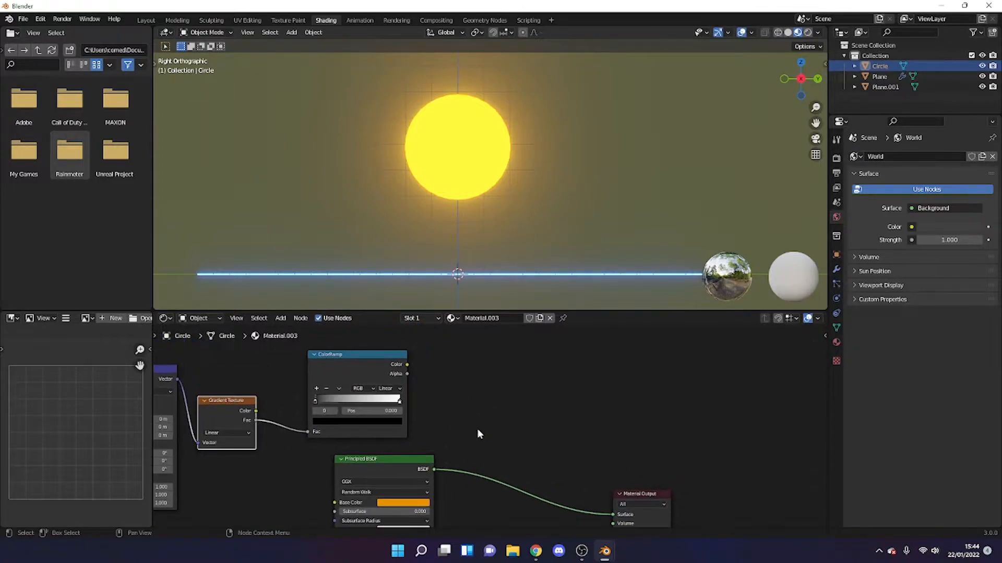
left_click_drag(406, 397, 747, 407)
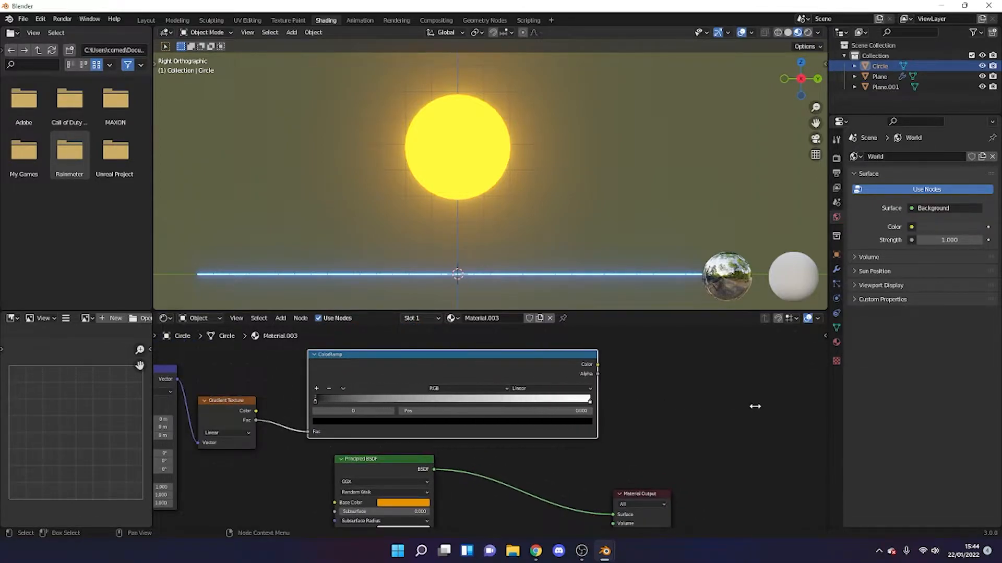
middle_click_drag(625, 405, 561, 387)
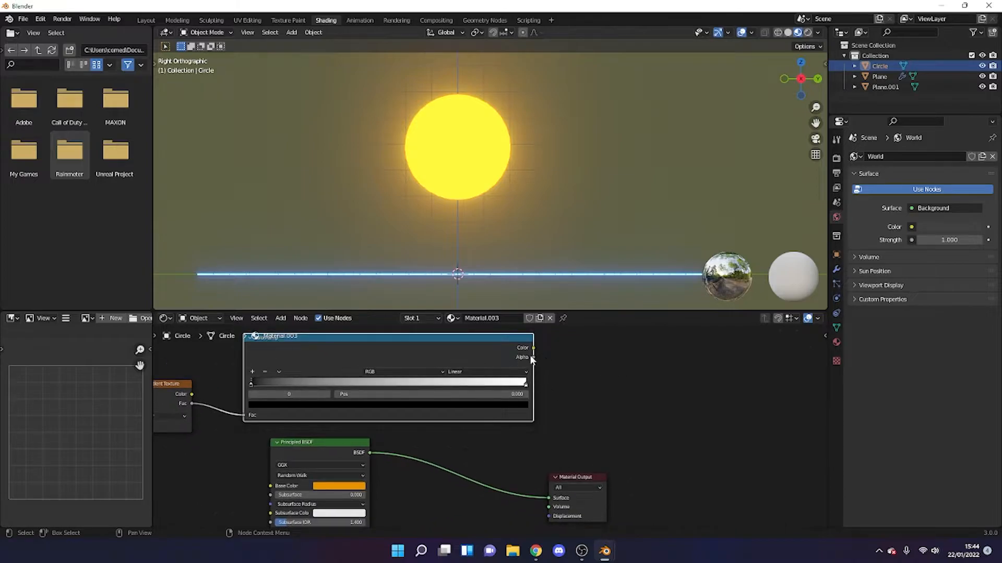
Step: Insert a Mix Shader node between the Principled BSDF and the Material Output
key("shift+a")
left_click(400, 407)
type("mix")
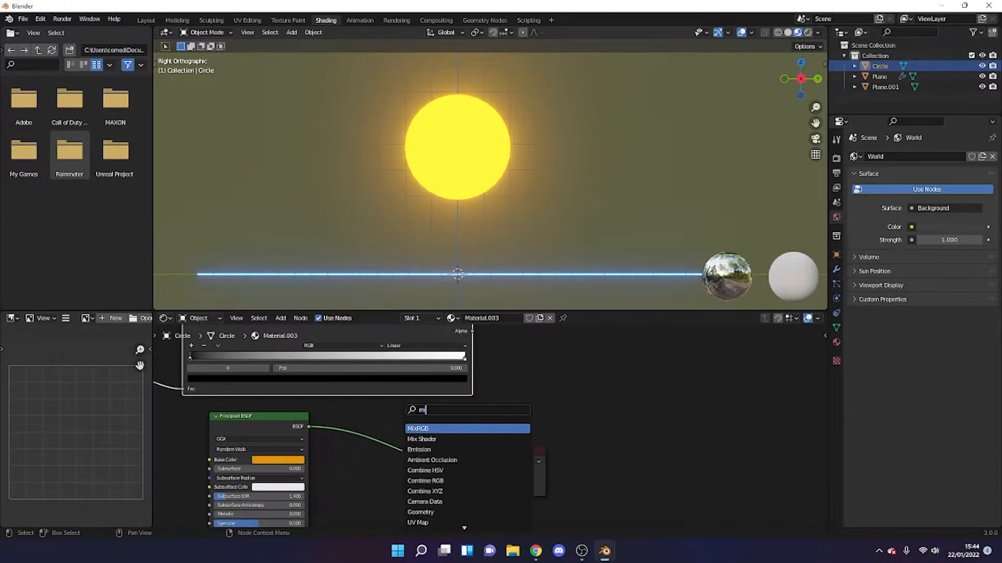
key("Return")
left_click(432, 451)
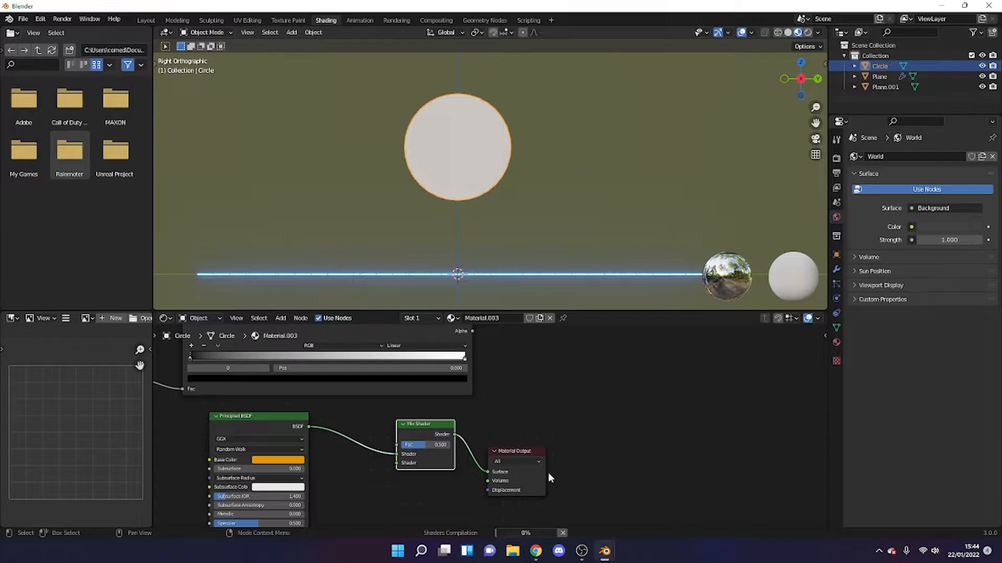
Step: Connect the ColorRamp's Color output to the Fac input of the Mix Shader
scroll(543, 370, "down", 2)
mouse_move(538, 369)
middle_mouse_down()
mouse_move(592, 401)
mouse_move(541, 371)
middle_mouse_up()
scroll(523, 380, "up", 1)
left_click_drag(526, 343, 528, 410)
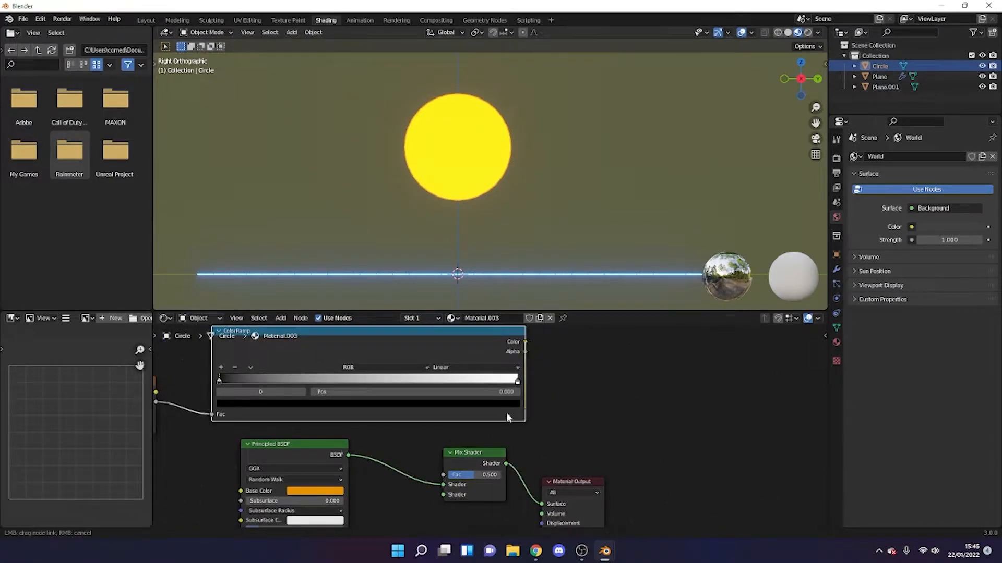
left_click_drag(518, 339, 445, 480)
Step: Move the ColorRamp's white stop to position 0.896
middle_click_drag(539, 480, 513, 441)
left_click_drag(440, 416, 451, 424)
mouse_move(193, 343)
left_mouse_down()
mouse_move(359, 351)
mouse_move(194, 344)
left_mouse_up()
mouse_move(489, 338)
left_mouse_down()
mouse_move(395, 344)
mouse_move(261, 327)
mouse_move(521, 325)
mouse_move(491, 344)
mouse_move(500, 346)
left_mouse_up()
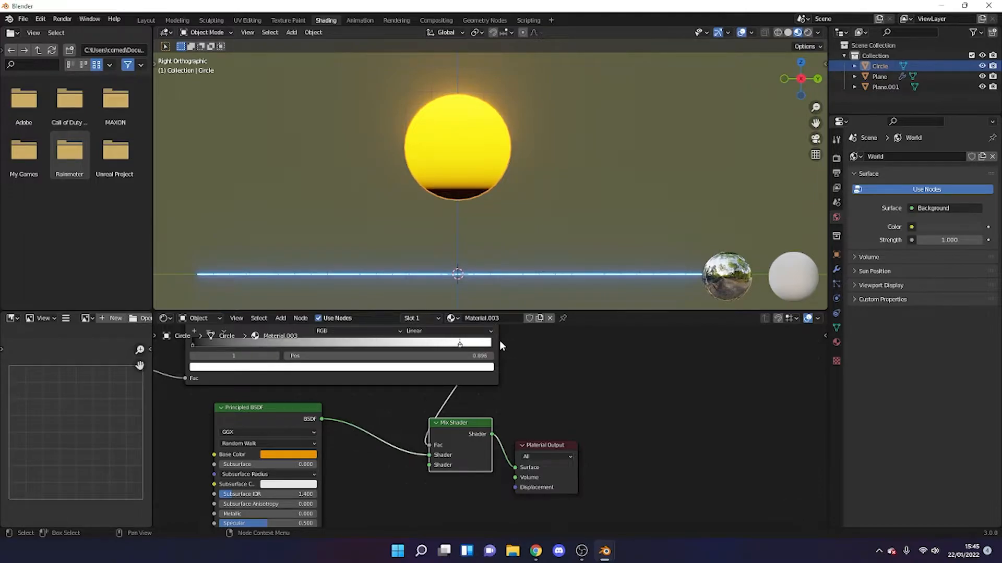
middle_click_drag(500, 341, 523, 360)
middle_click_drag(435, 355, 477, 363)
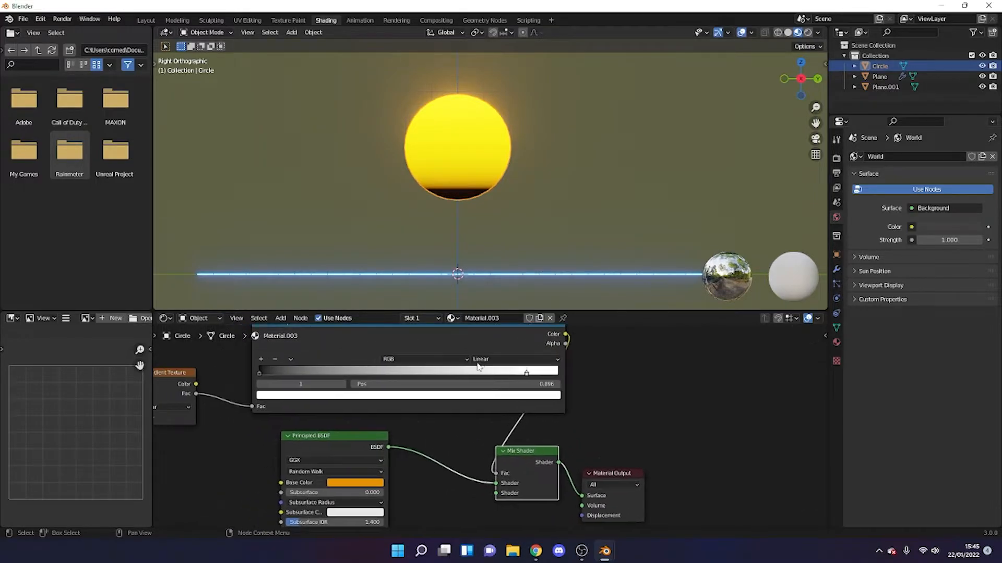
Step: Add a ColorRamp stop, make it black and place it at position 0.848, just before the white stop
left_click(259, 374)
left_click(262, 359)
left_click_drag(394, 375, 492, 377)
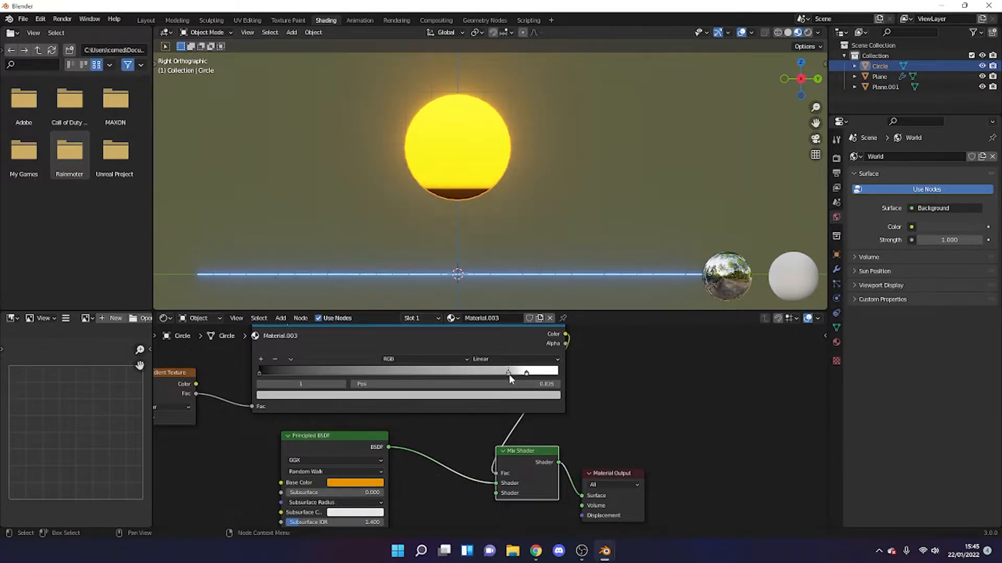
left_click(479, 402)
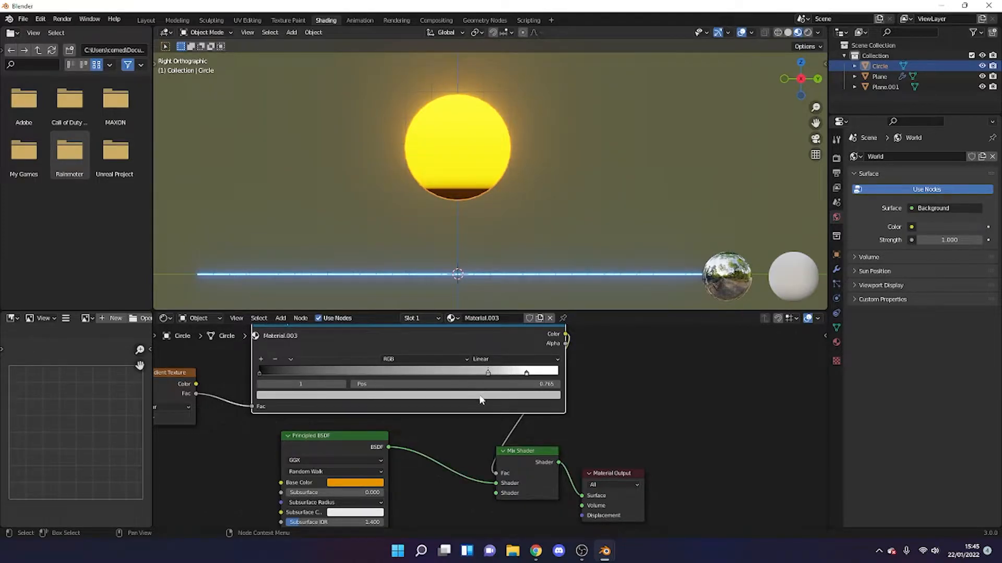
left_click(429, 397)
left_click_drag(346, 308, 345, 356)
mouse_move(489, 372)
left_mouse_down()
mouse_move(398, 362)
mouse_move(488, 367)
mouse_move(493, 352)
mouse_move(440, 351)
mouse_move(516, 357)
mouse_move(413, 350)
mouse_move(537, 358)
mouse_move(492, 348)
mouse_move(512, 350)
left_mouse_up()
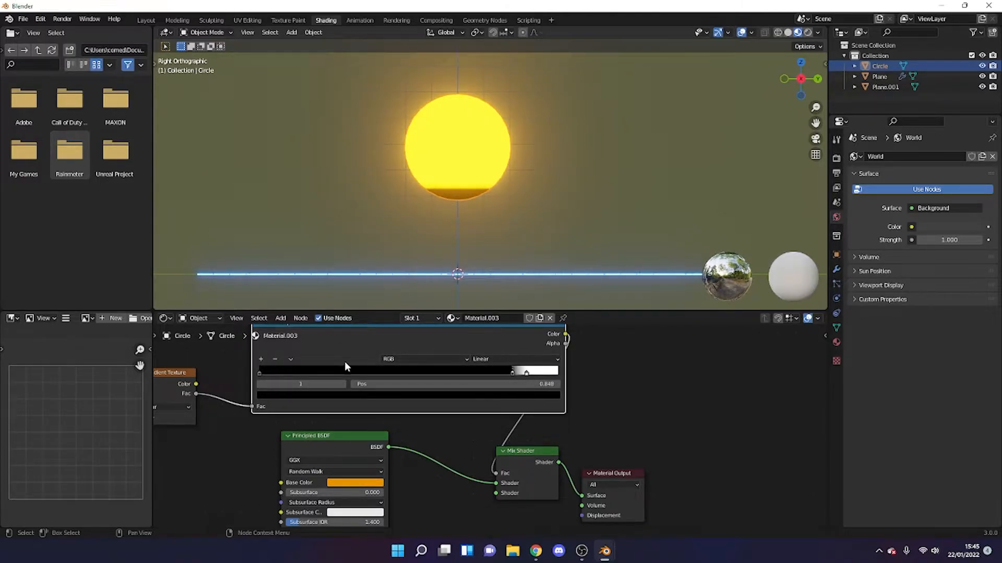
Step: Add a second black ColorRamp stop and place it at position 0.839, close beside the first
left_click(260, 359)
left_click_drag(385, 373, 402, 374)
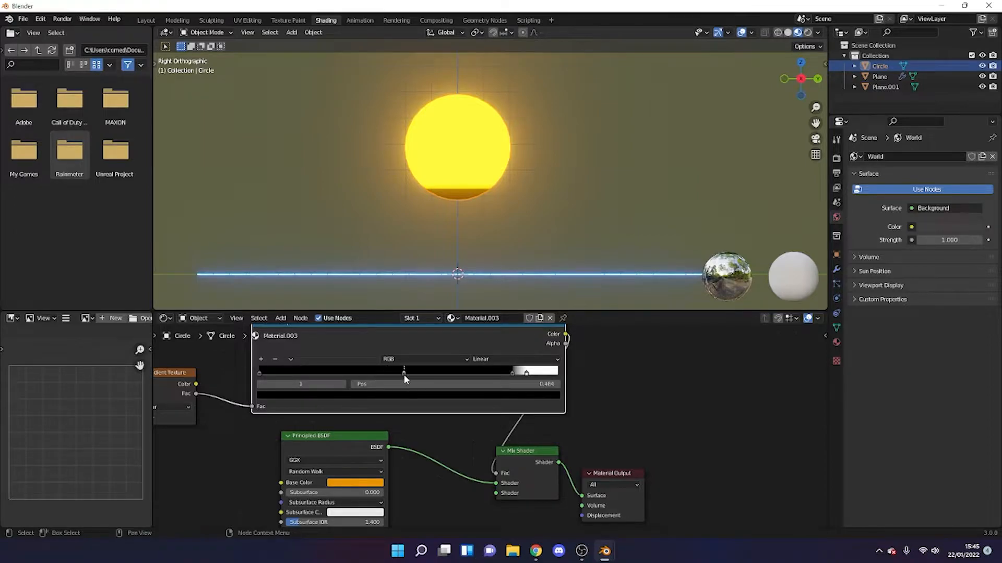
left_click_drag(480, 379, 513, 372)
scroll(516, 379, "up", 5)
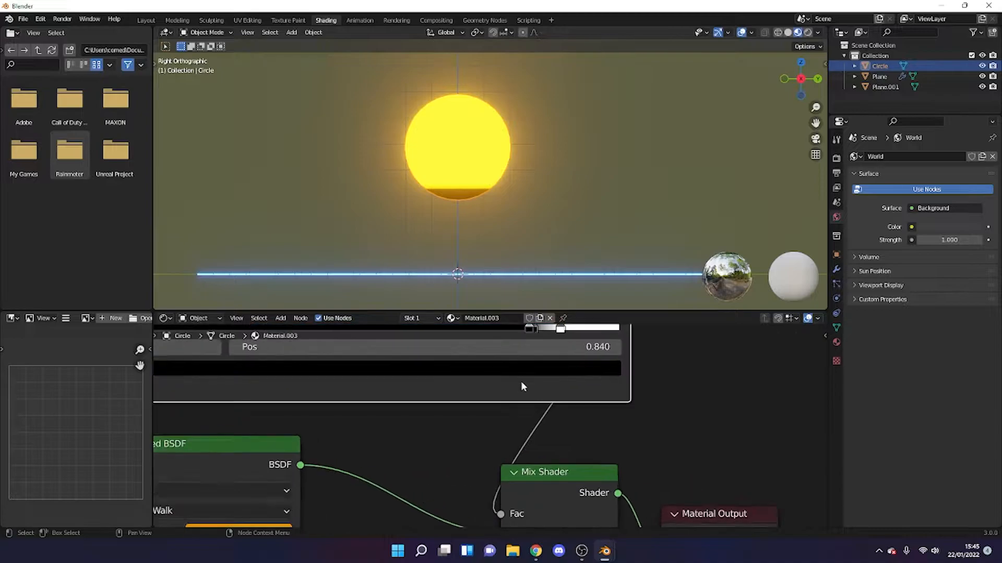
left_click_drag(445, 406, 443, 406)
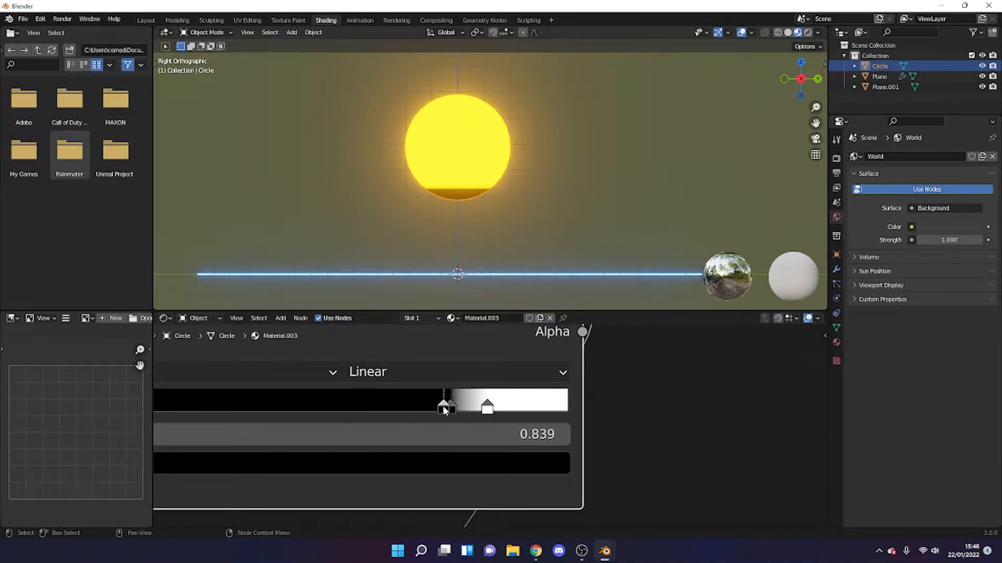
Step: Add another ColorRamp stop before the black pair, place it at position 0.753 and make it white
scroll(344, 381, "down", 4)
left_click(155, 401)
left_click_drag(321, 420, 387, 421)
left_click_drag(466, 427, 463, 427)
left_click(444, 448)
left_click_drag(256, 345, 254, 279)
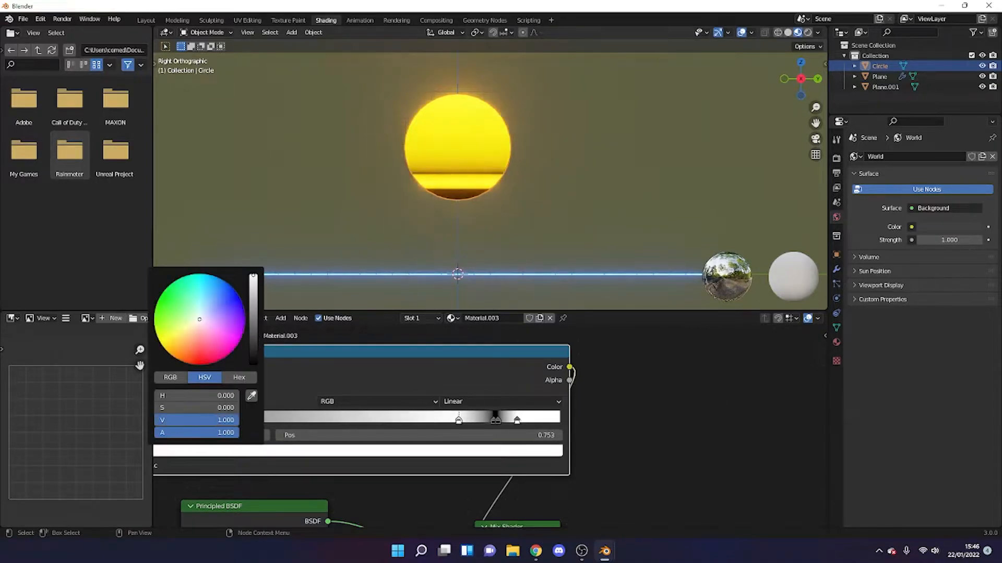
Step: Tighten the spacing of the black and white ColorRamp stops, placing the newer white stop at position 0.797
left_click_drag(459, 423, 516, 419)
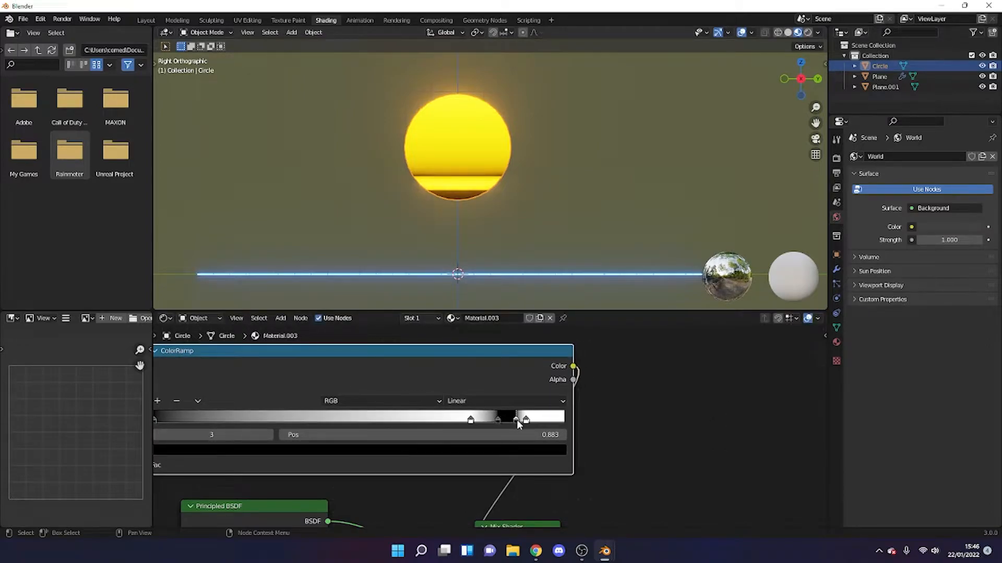
scroll(517, 419, "up", 4)
left_click_drag(446, 425, 438, 426)
left_click(383, 427)
mouse_move(389, 427)
left_mouse_down()
mouse_move(436, 426)
mouse_move(386, 427)
mouse_move(413, 427)
mouse_move(405, 427)
left_mouse_up()
scroll(404, 427, "down", 3)
middle_click_drag(152, 408, 171, 410)
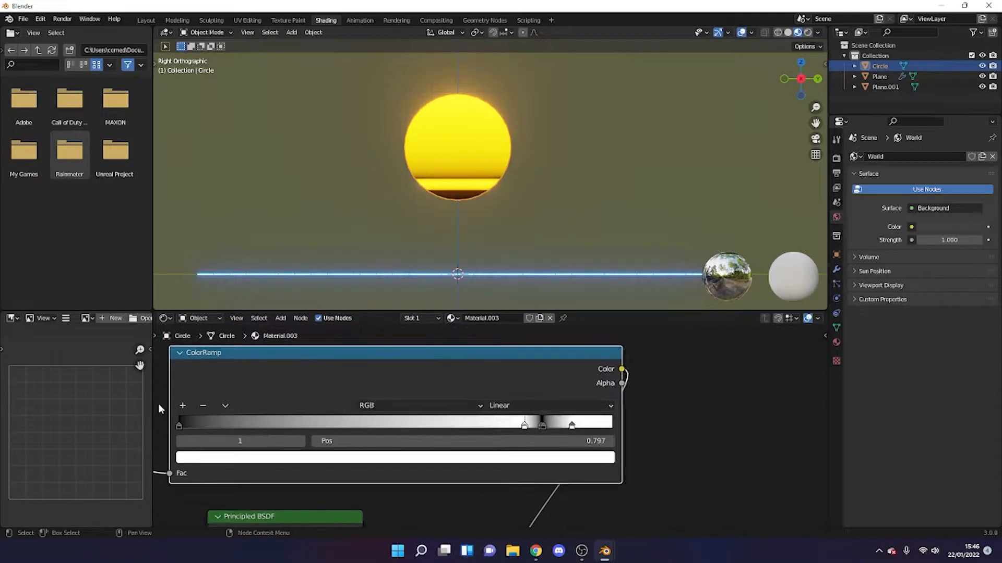
Step: Add two more ColorRamp stops and move them close before the white one, with the nearer stop at position 0.731
left_click(183, 411)
left_click(182, 411)
middle_click_drag(355, 430, 410, 425)
left_click_drag(410, 425, 553, 426)
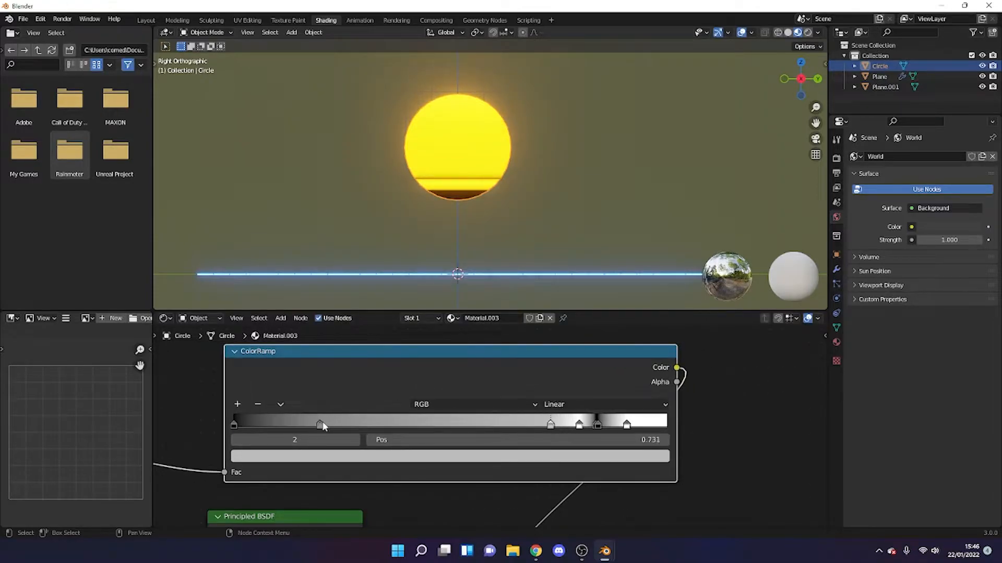
left_click_drag(322, 425, 511, 425)
Step: Make the two new ColorRamp stops black and move the farther one to position 0.692
left_click(511, 453)
left_click(480, 459)
left_click_drag(345, 333, 344, 367)
left_click(550, 425)
left_click(507, 453)
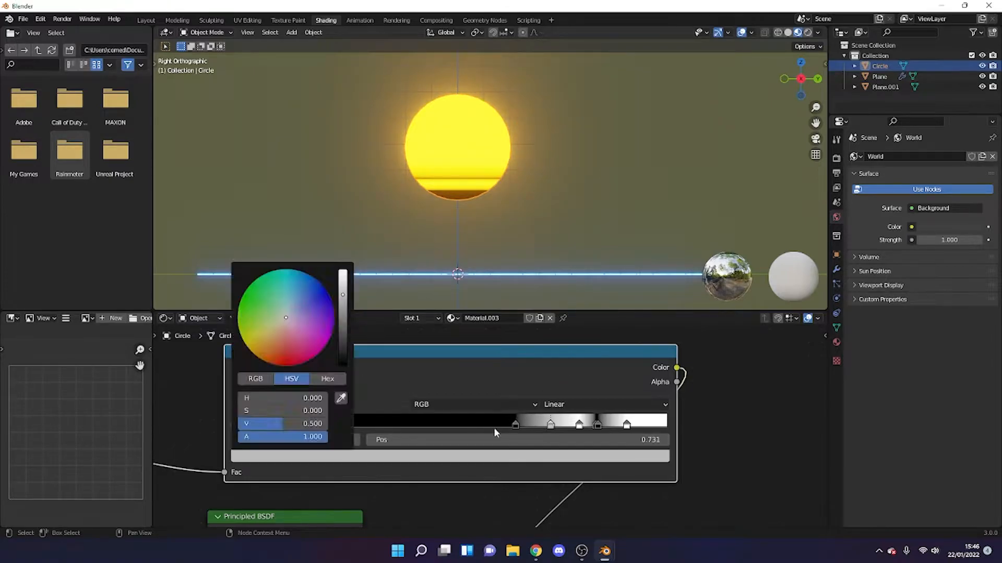
left_click_drag(282, 424, 245, 424)
left_click_drag(515, 424, 532, 424)
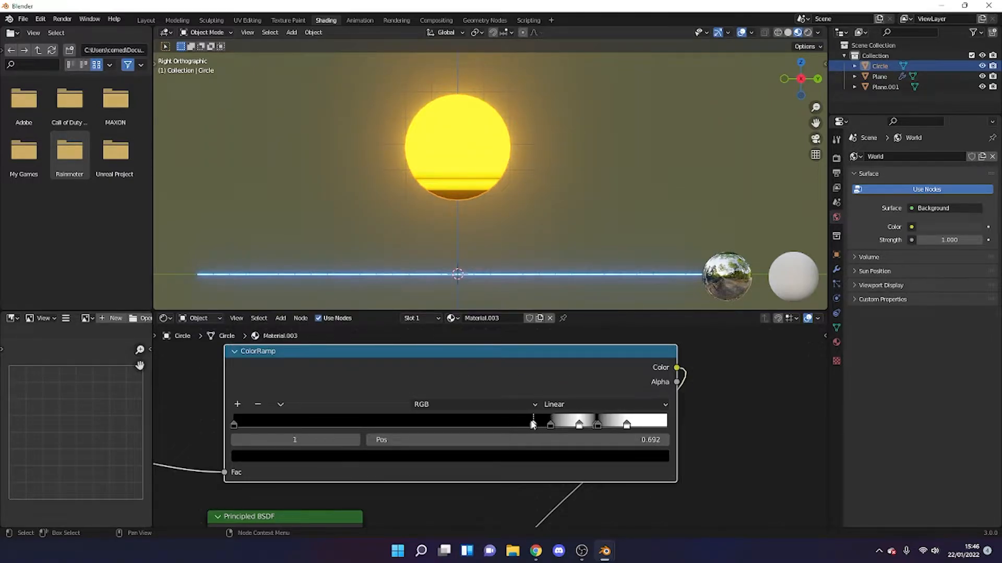
Step: Add a further ColorRamp stop at position 0.345 and make it white
left_click(236, 406)
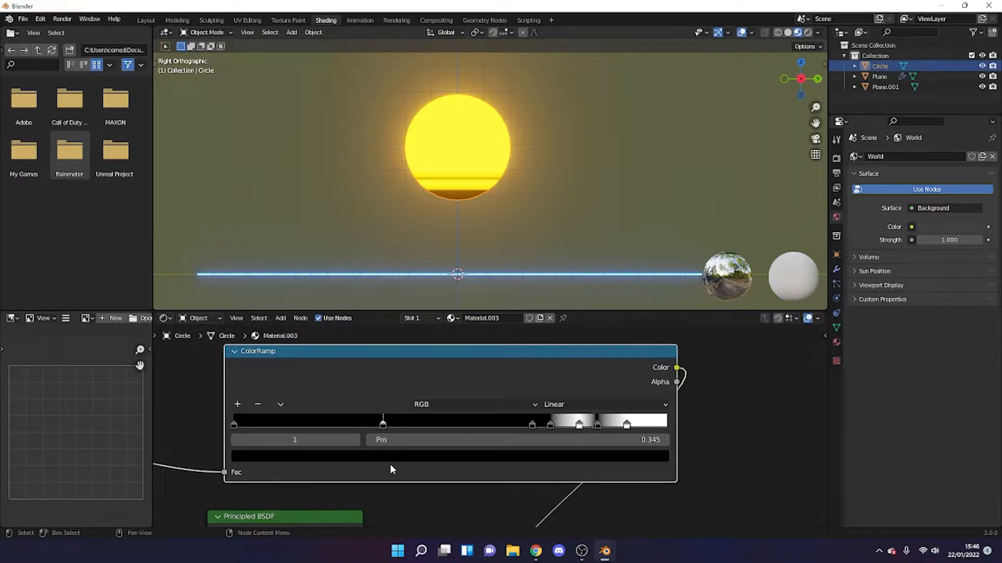
left_click(423, 455)
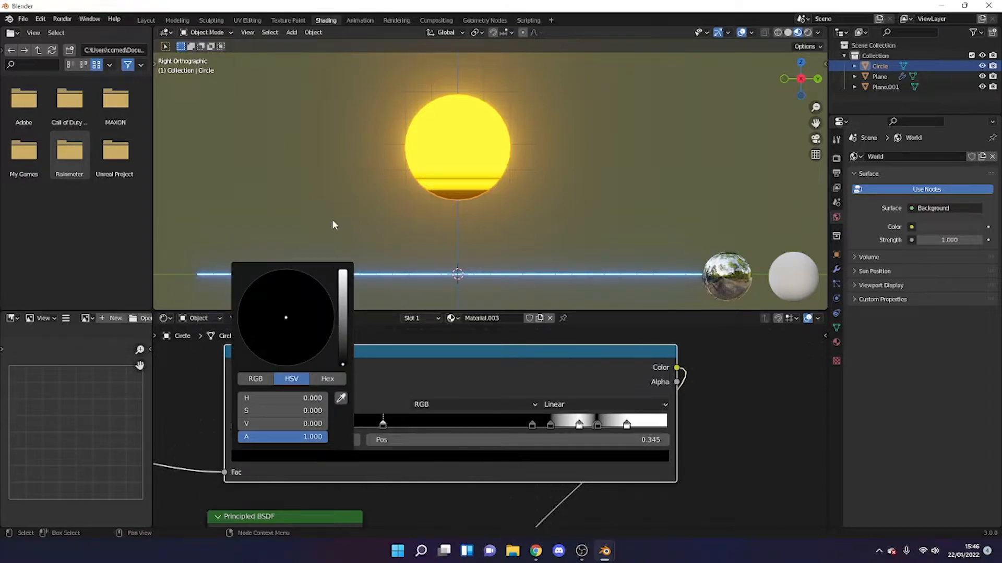
left_click(390, 458)
left_click_drag(343, 363, 343, 271)
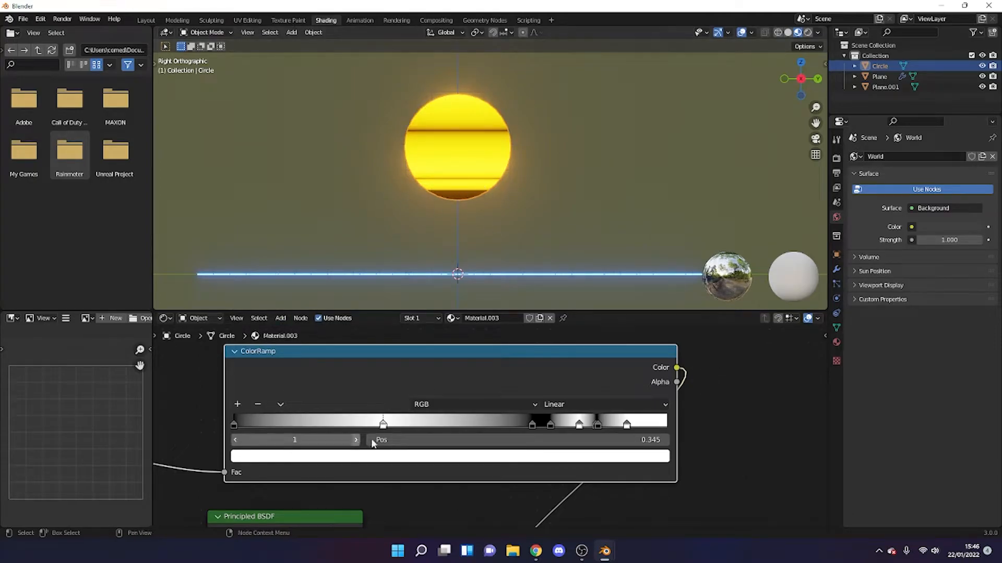
Step: Move the newest white ColorRamp stop close before the black pair and shift the farther black stop to position 0.721
left_click_drag(383, 424, 516, 427)
left_click_drag(533, 427, 546, 430)
scroll(546, 431, "up", 8)
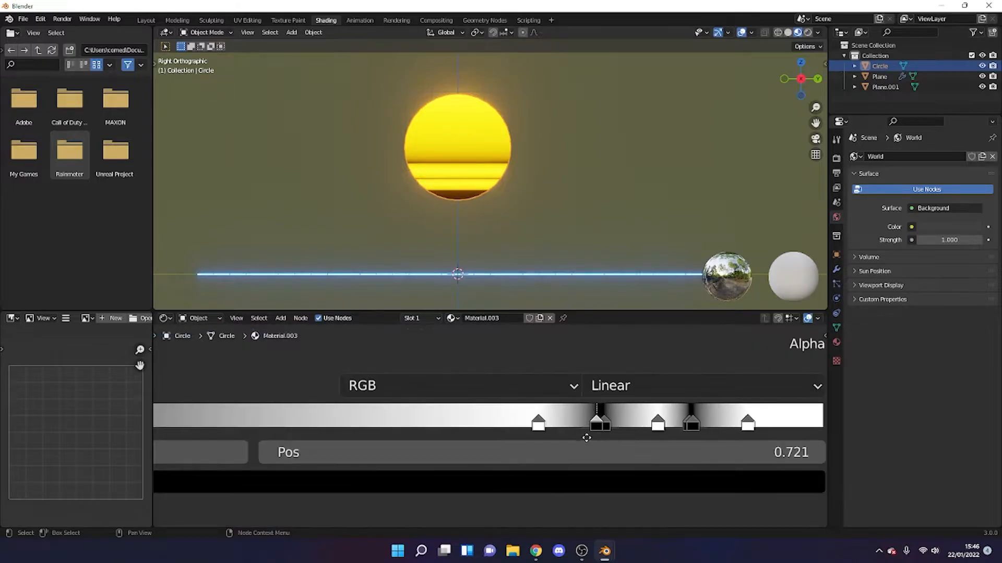
Step: Tighten the ColorRamp stops further, moving the leading white stop nearer the black pair and a later black stop to position 0.834
middle_click_drag(599, 437, 483, 440)
left_click_drag(421, 428, 454, 429)
mouse_move(541, 428)
left_mouse_down()
mouse_move(520, 429)
mouse_move(542, 428)
left_mouse_up()
mouse_move(639, 431)
left_mouse_down()
mouse_move(668, 431)
mouse_move(657, 431)
left_mouse_up()
scroll(489, 428, "down", 3)
left_click(172, 426)
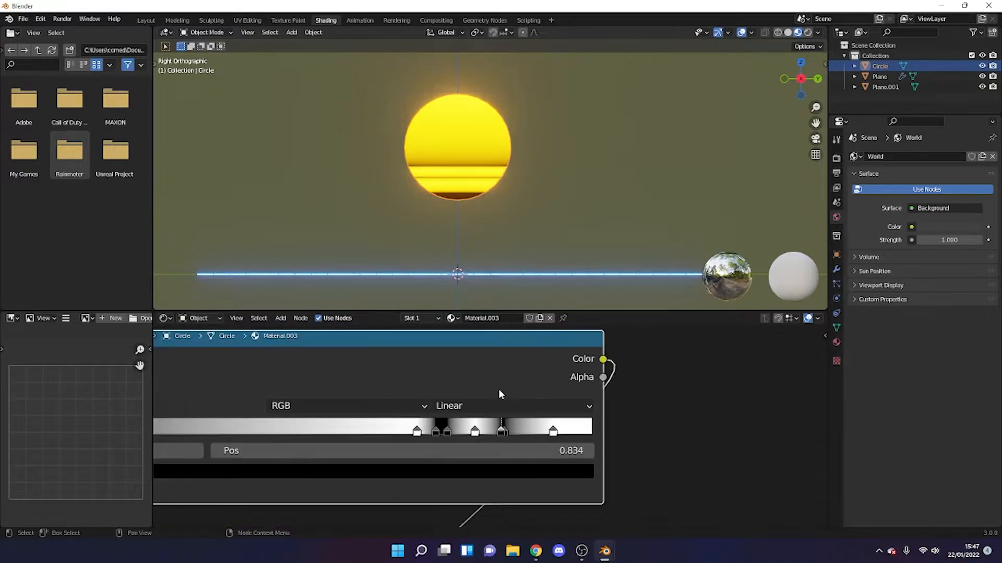
Step: Set the ColorRamp interpolation to Constant for hard-edged stripes on the sun
middle_click_drag(499, 389, 591, 373)
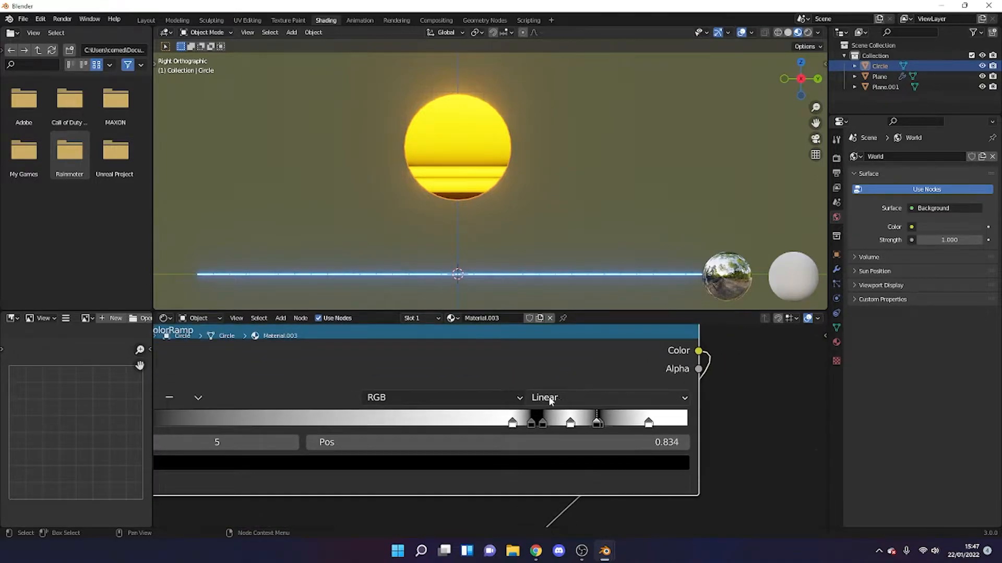
middle_click_drag(549, 399, 524, 396)
left_click(485, 402)
left_click(492, 400)
left_click(490, 400)
left_click(489, 493)
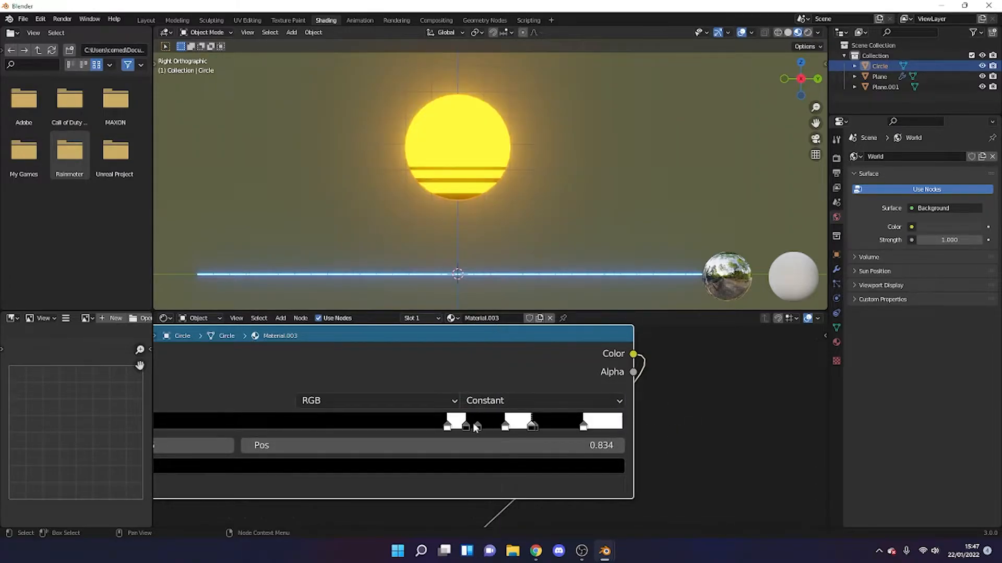
Step: Re-space the ColorRamp stops for narrow, even stripes, placing the leading white stop at position 0.765
left_click_drag(489, 428, 423, 426)
scroll(500, 427, "up", 2)
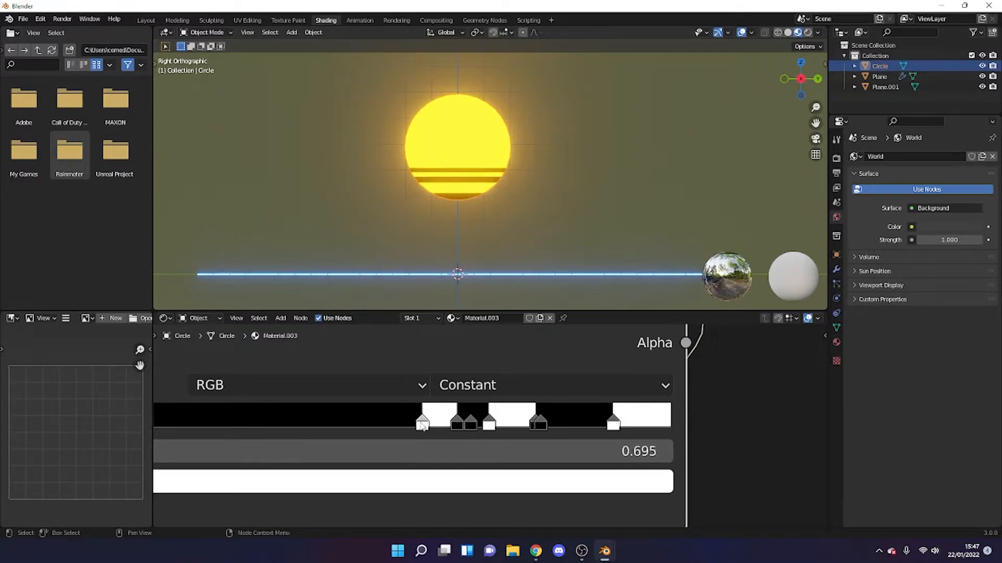
left_click_drag(547, 424, 605, 426)
mouse_move(491, 427)
left_mouse_down()
mouse_move(529, 425)
mouse_move(485, 428)
left_mouse_up()
left_click(471, 424)
left_click_drag(422, 426, 453, 426)
scroll(420, 402, "down", 8)
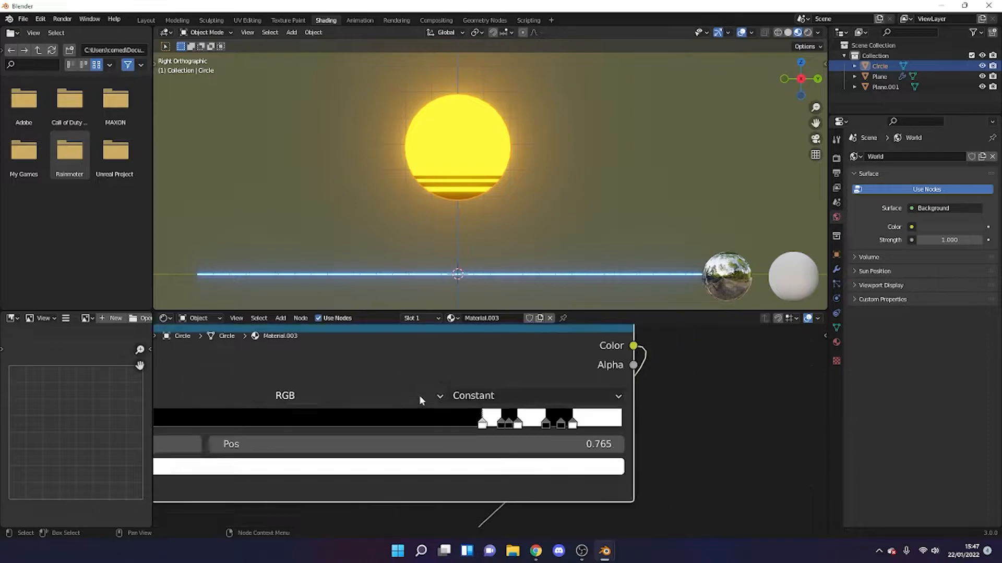
Step: Add two more black ColorRamp stops before the leading white one, with the farther stop at position 0.709
left_click(173, 410)
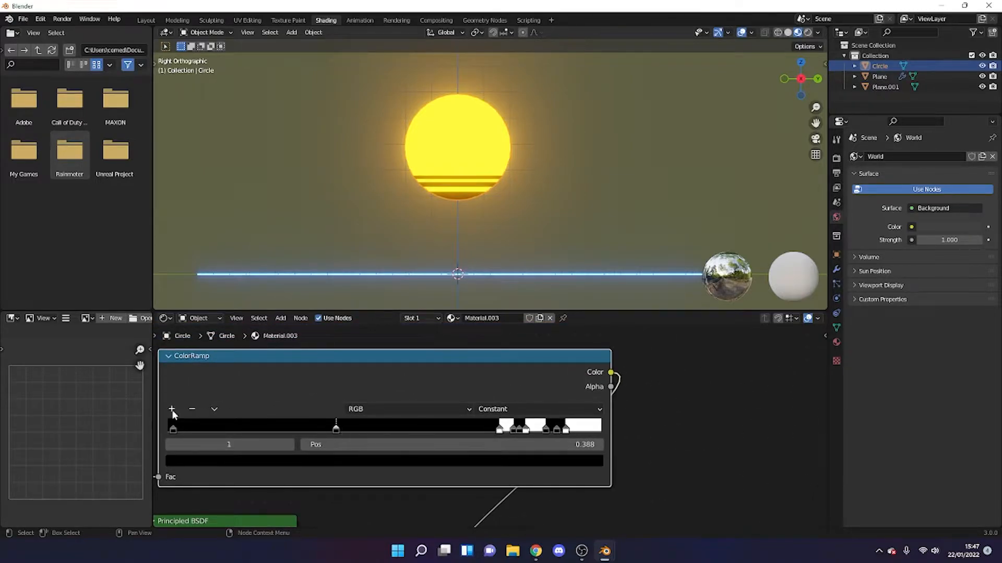
left_click_drag(336, 429, 345, 431)
left_click_drag(254, 429, 474, 430)
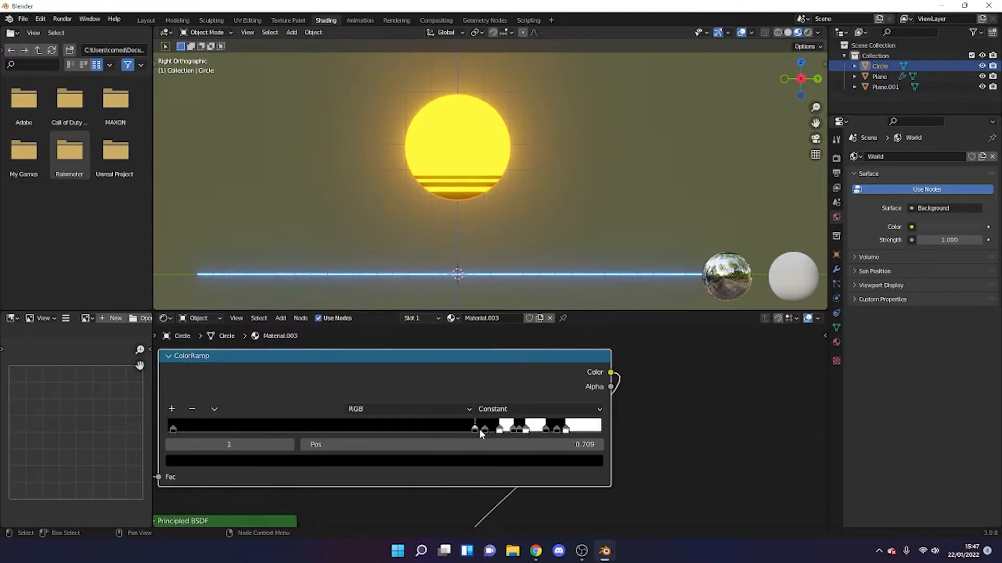
Step: Make one more ColorRamp stop white and move it beside the new black pair to form a further stripe
left_click(338, 461)
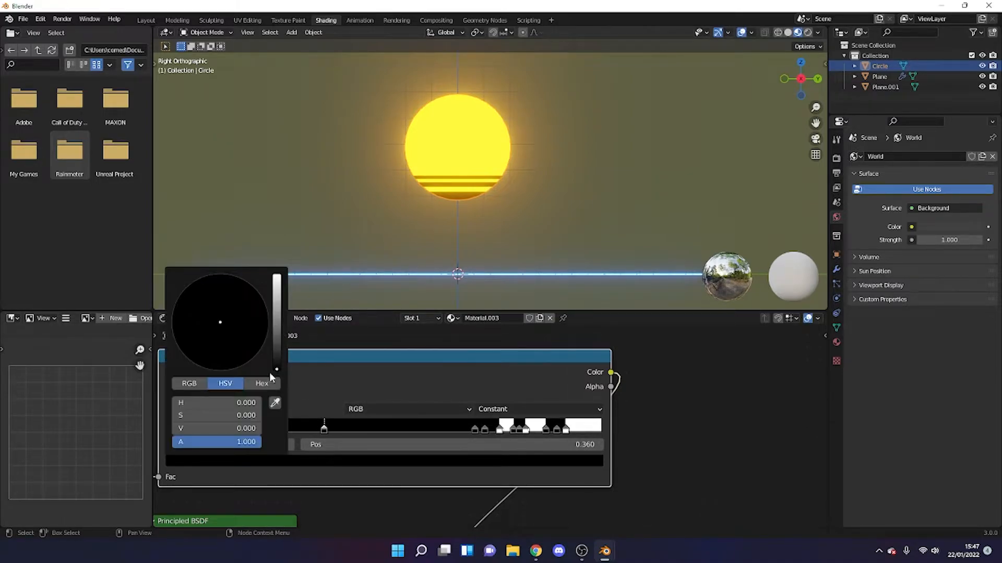
left_click_drag(277, 354, 277, 270)
scroll(416, 459, "up", 3)
left_click_drag(202, 429, 422, 452)
left_click_drag(476, 434, 454, 433)
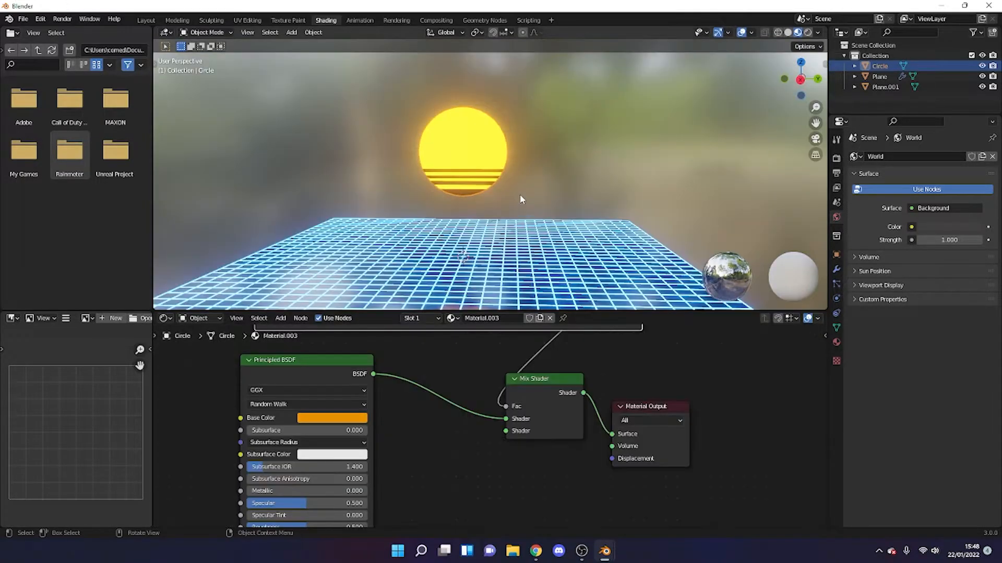
Step: Move the sun back along the X axis to about -11.8 m, beyond the far edge of the grid
middle_click_drag(521, 198, 481, 177)
scroll(470, 427, "down", 8)
middle_click_drag(450, 428, 598, 459)
left_click_drag(605, 382, 577, 372)
middle_click_drag(650, 429, 534, 404)
scroll(531, 183, "down", 1)
middle_click_drag(530, 184, 501, 177)
key("g")
key("x")
left_click(638, 168)
middle_click_drag(637, 168, 777, 196)
middle_click_drag(536, 184, 432, 181)
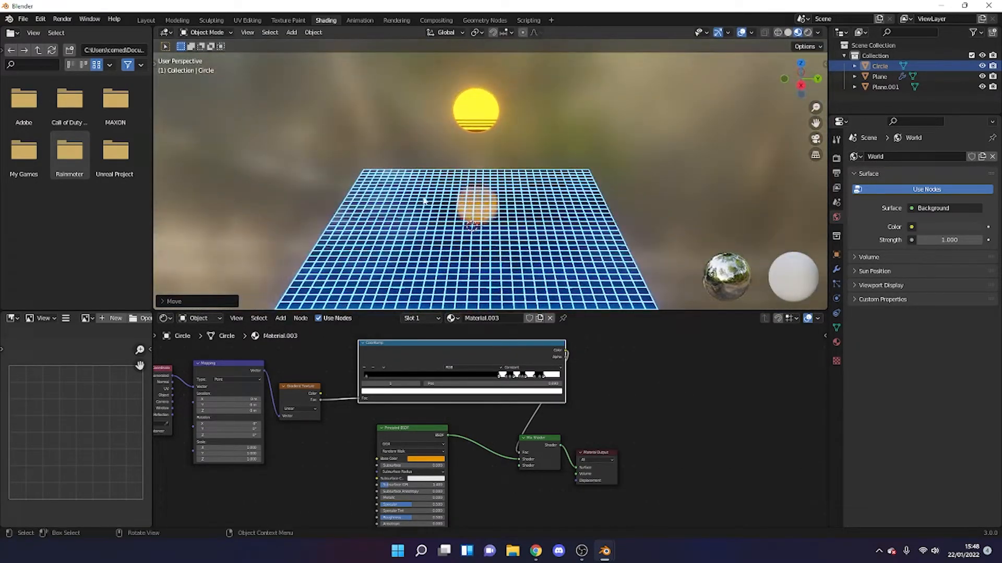
Step: Add a camera to the scene and look through it
scroll(480, 262, "up", 2)
key("shift+a")
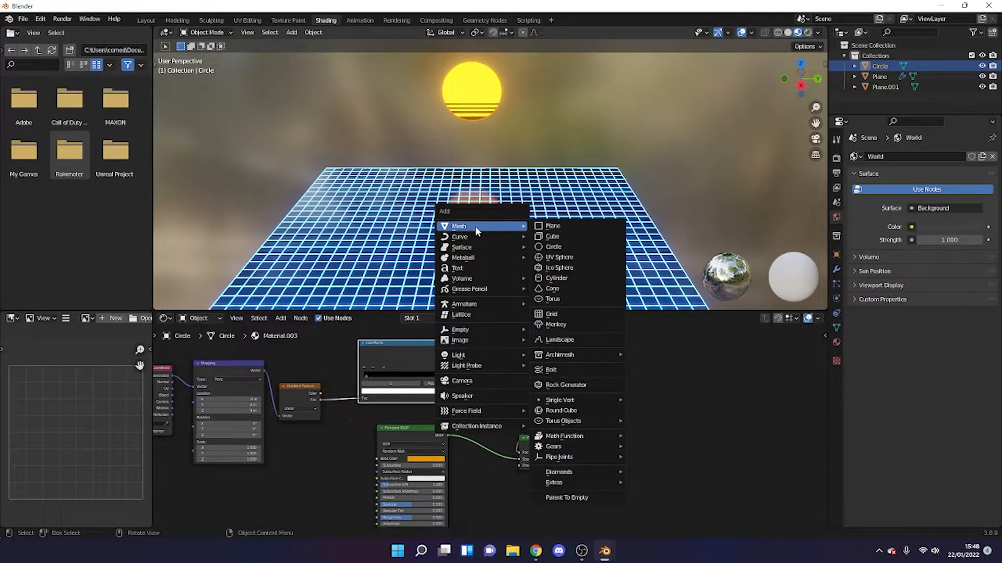
left_click(470, 381)
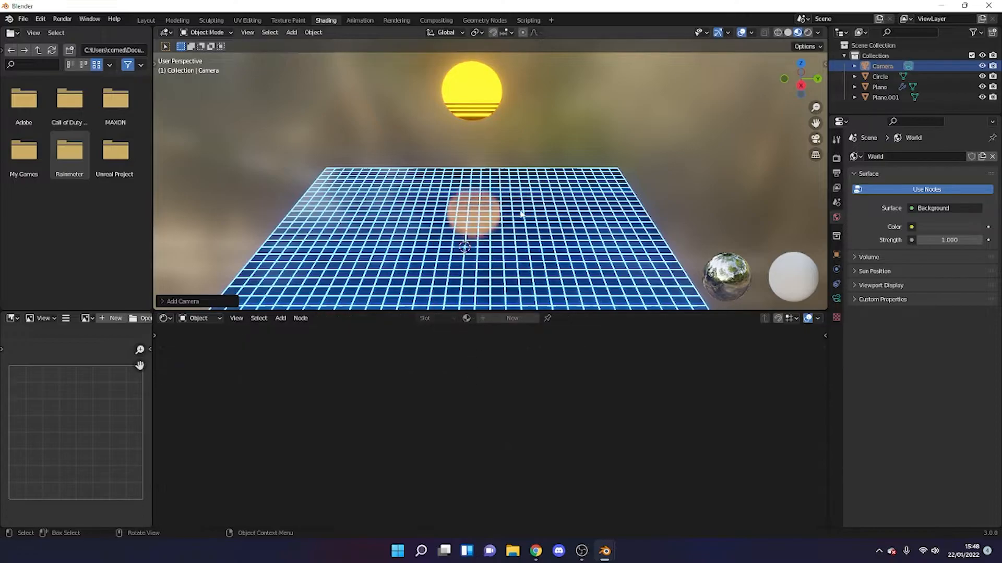
left_click(816, 145)
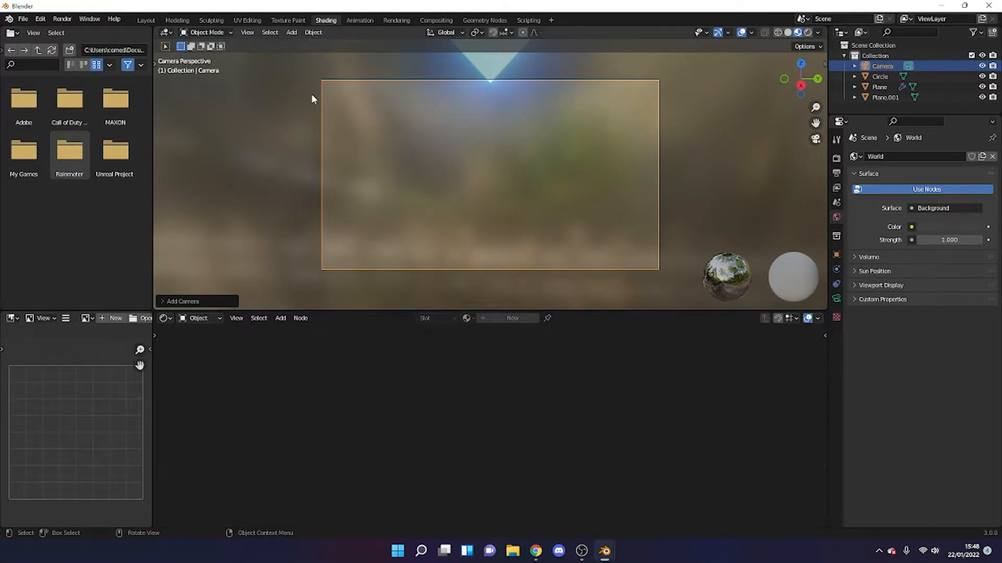
Step: Look up the Walk Navigation command and its shortcut among the viewport navigation commands
left_click(249, 32)
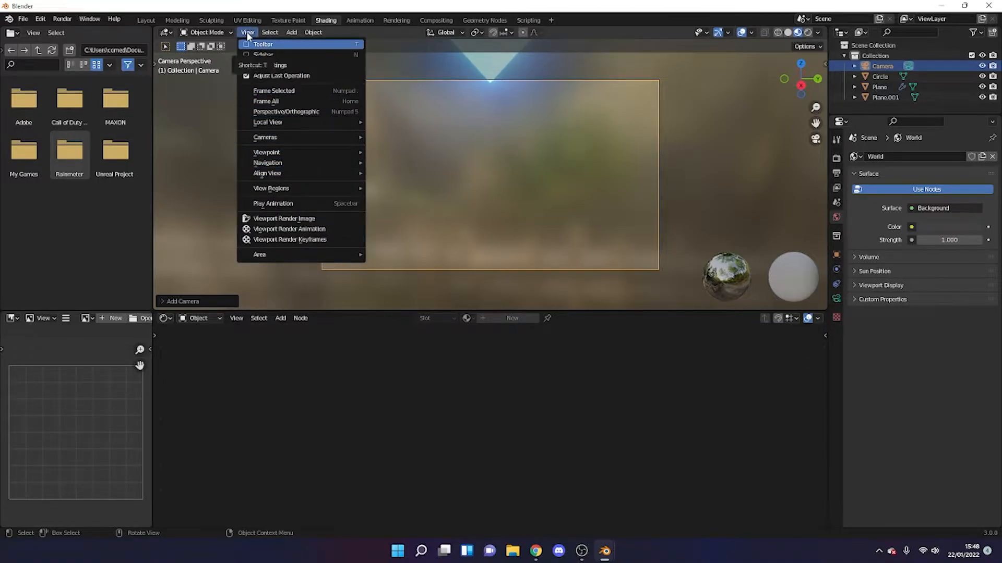
left_click(247, 30)
left_click(250, 29)
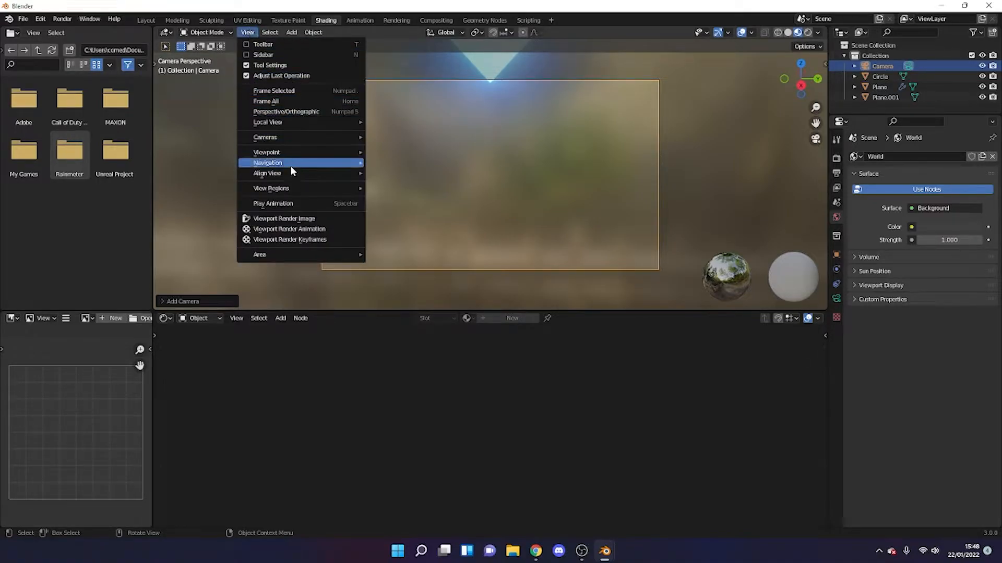
mouse_move(290, 167)
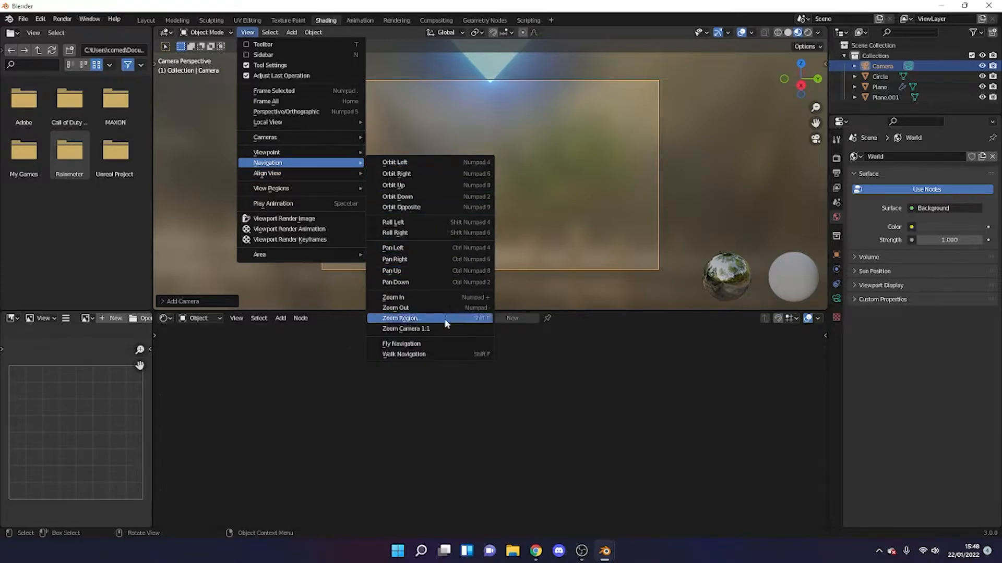
right_click(417, 356)
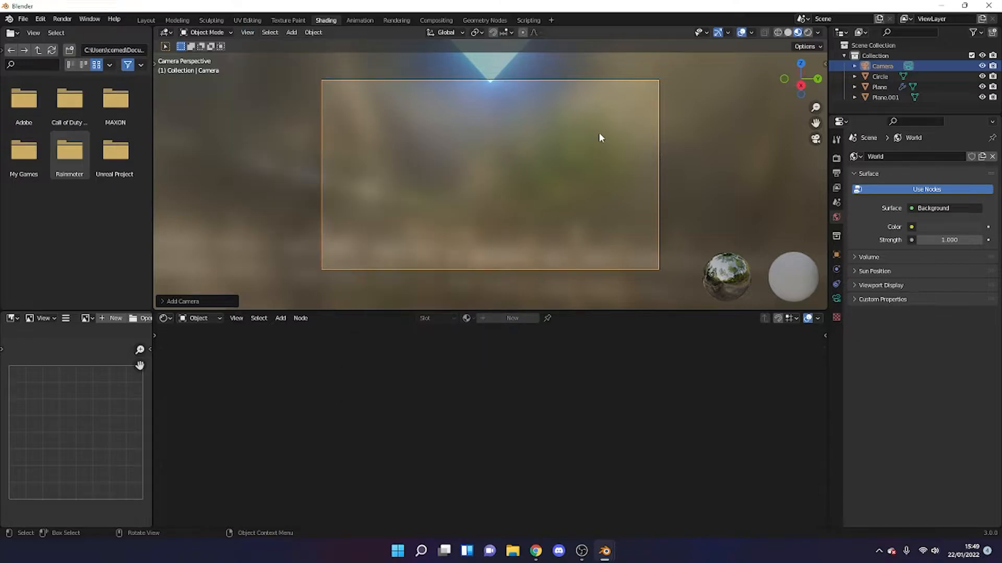
Step: Walk the camera back to about X 10.95 m and Z 0.45 m, low over the grid, facing the sun
key("shift+f")
key("s")
key("s")
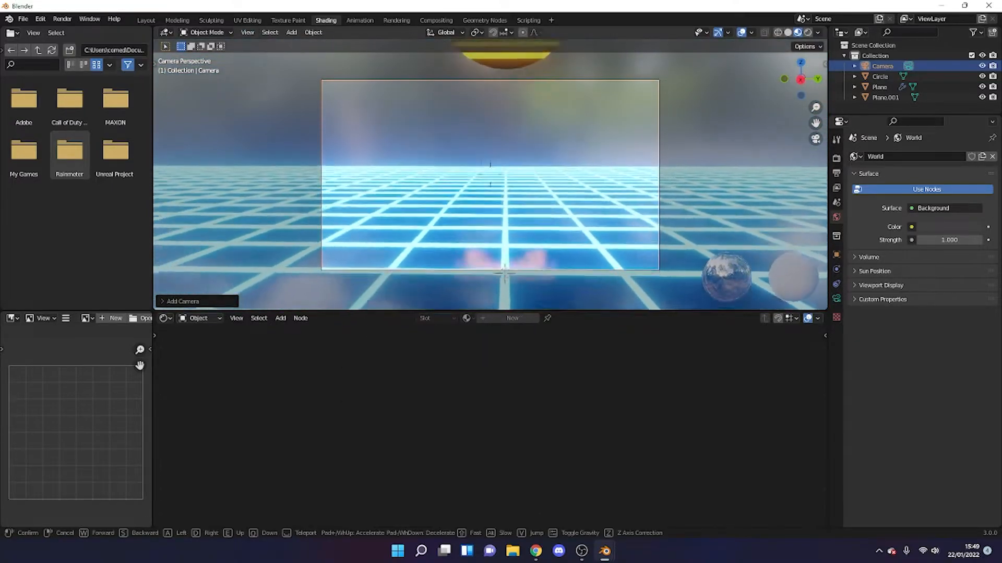
key("s")
key("q")
key("e")
key("e")
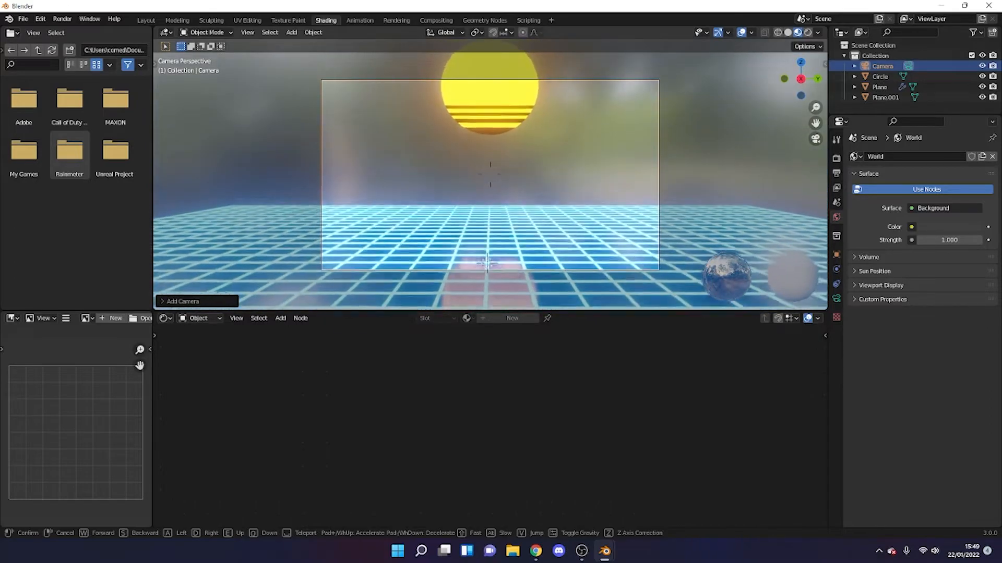
key("s")
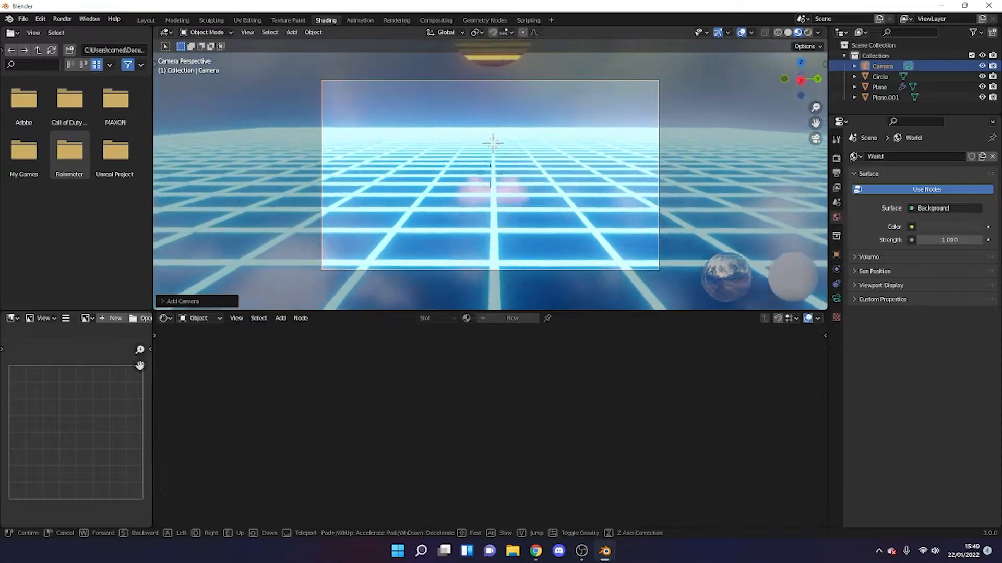
key("q")
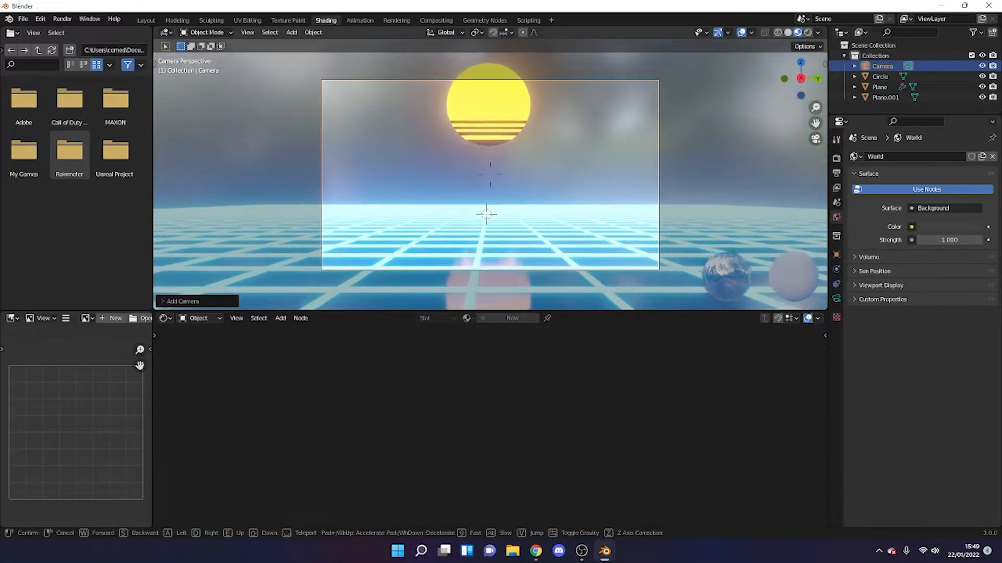
key("a")
key("a")
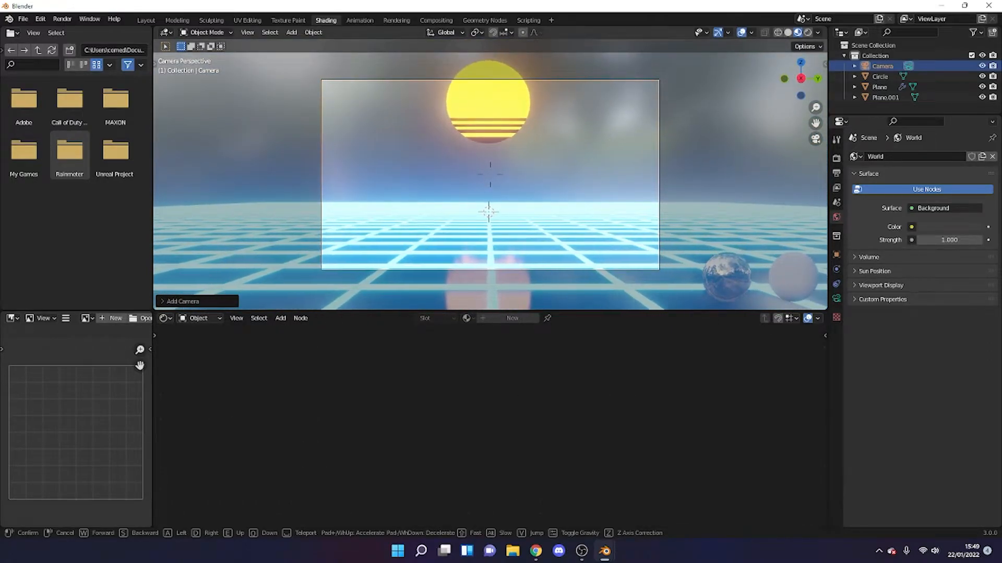
left_click(490, 175)
Step: Set the camera's Y location to 0 m and its Z rotation to 90°
key("n")
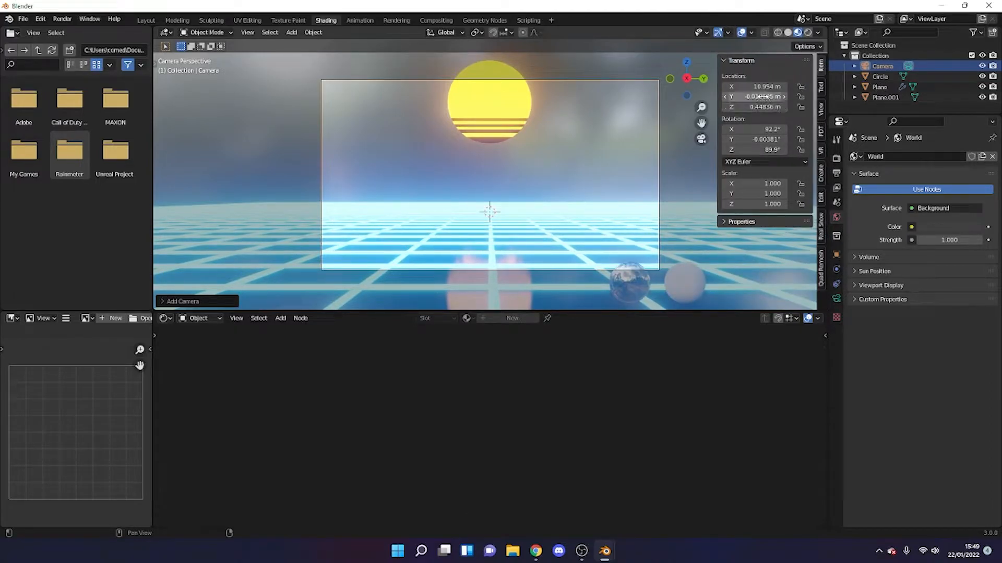
mouse_move(766, 96)
left_mouse_down()
mouse_move(796, 96)
mouse_move(762, 97)
left_mouse_up()
key("Return")
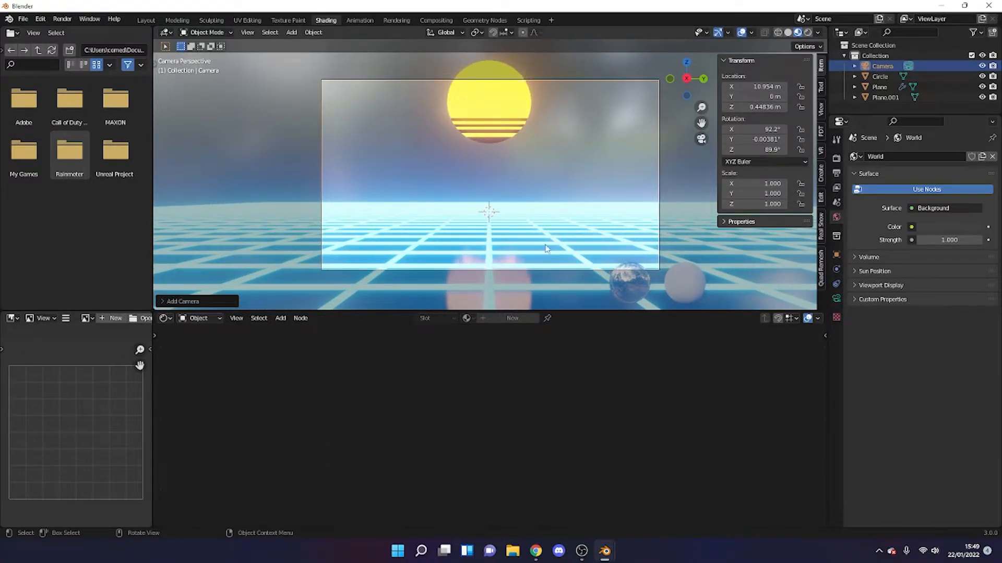
left_click_drag(761, 152, 761, 153)
type("90")
key("Return")
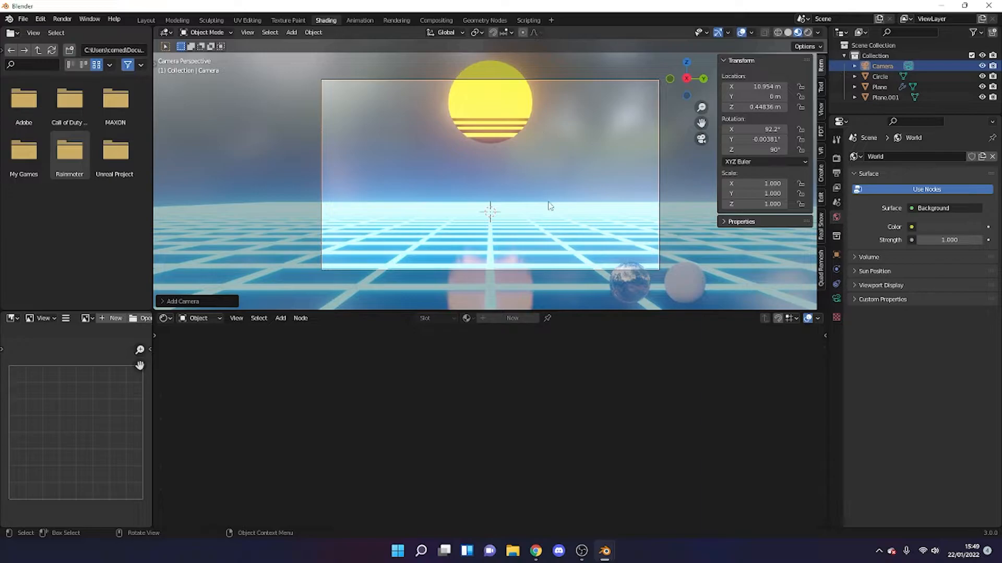
Step: Scale the sun to about 1.954 and lower it along Z to about 3.71 m so it fits the camera frame
left_click(509, 101)
key("g")
key("z")
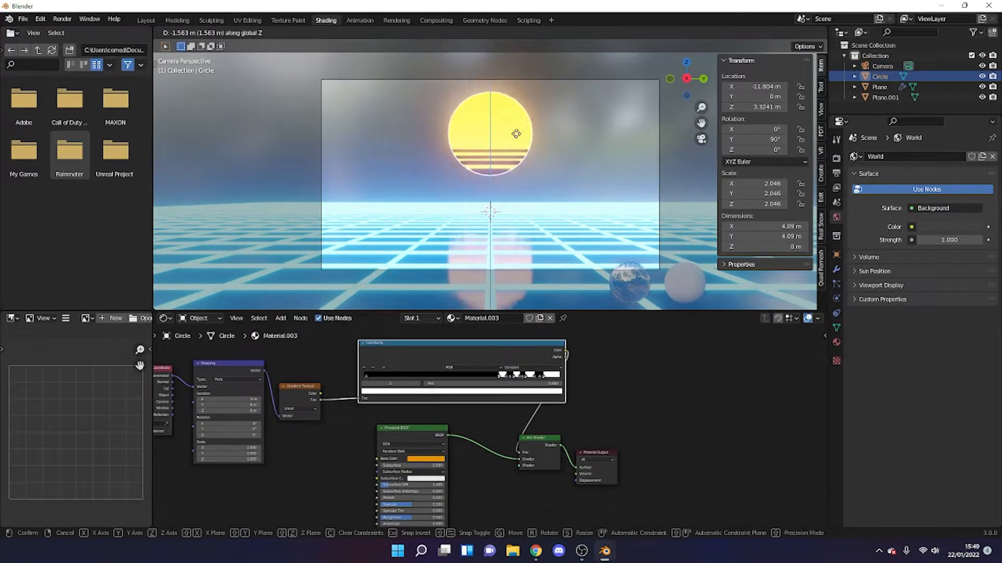
left_click(552, 124)
key("s")
left_click(558, 125)
key("g")
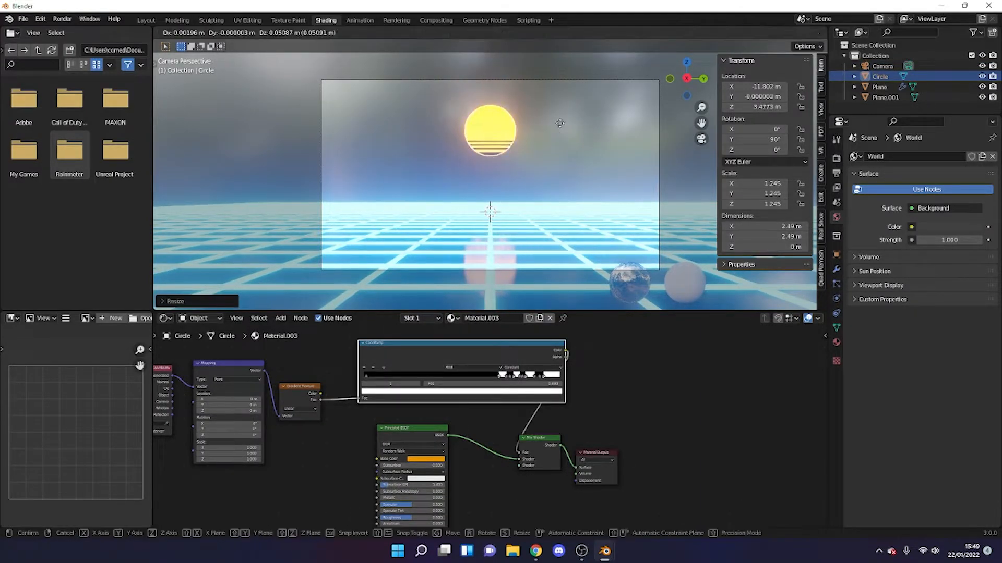
key("z")
left_click(554, 120)
key("s")
left_click(566, 124)
key("g")
key("z")
left_click(574, 139)
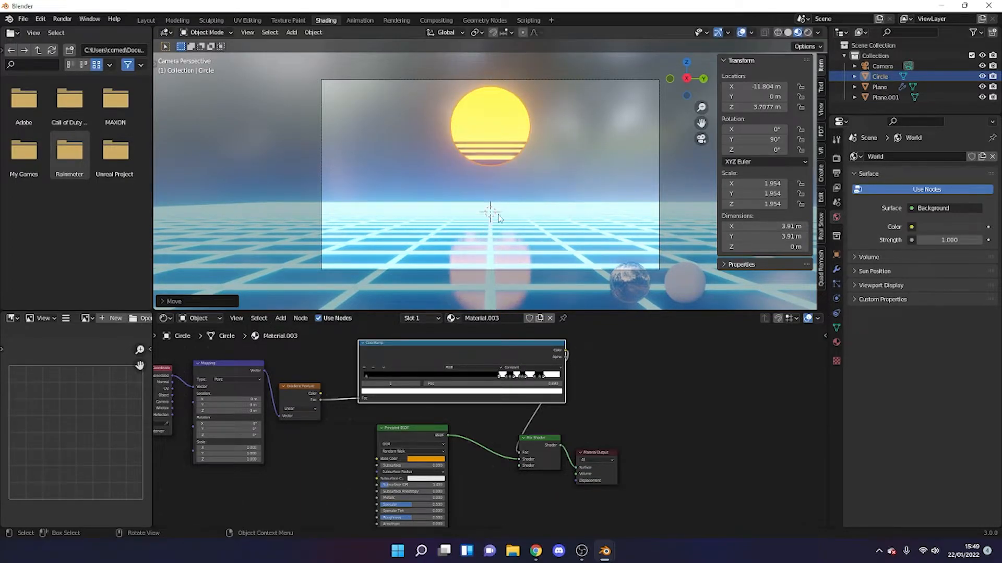
Step: Leave the camera view, switch to the Layout workspace and walk in close over the grid
key("shift+grave")
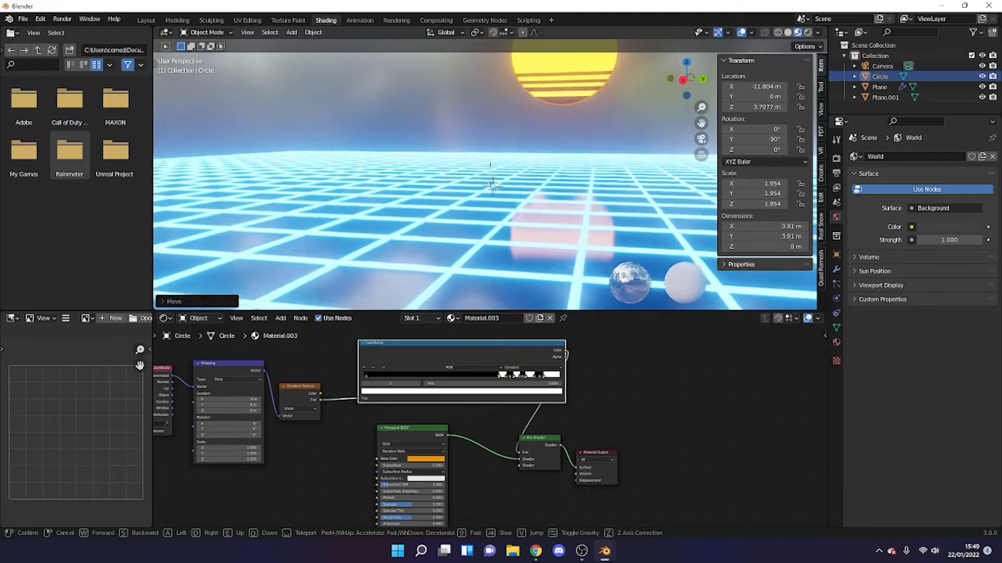
left_click(491, 180)
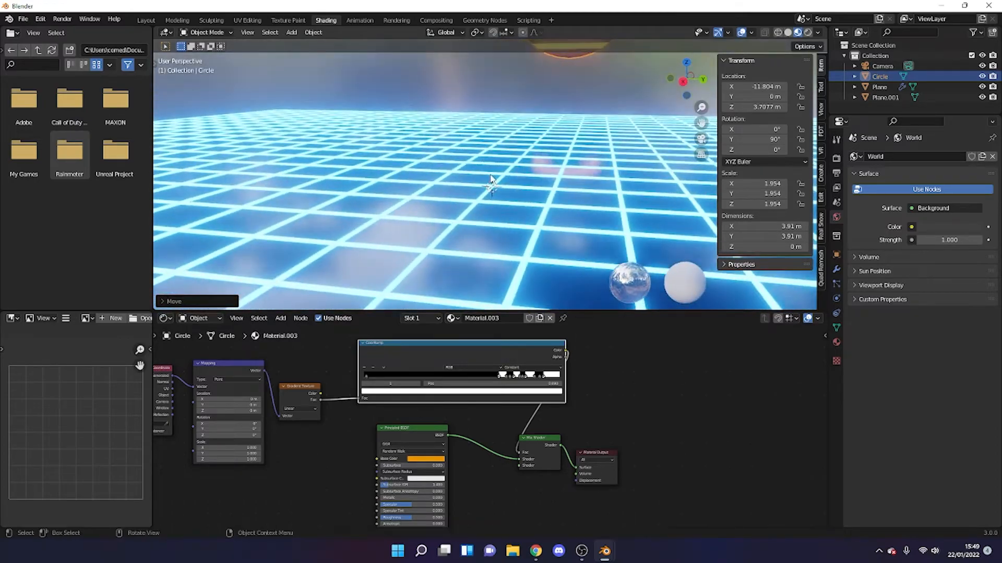
left_click(146, 21)
key("shift+grave")
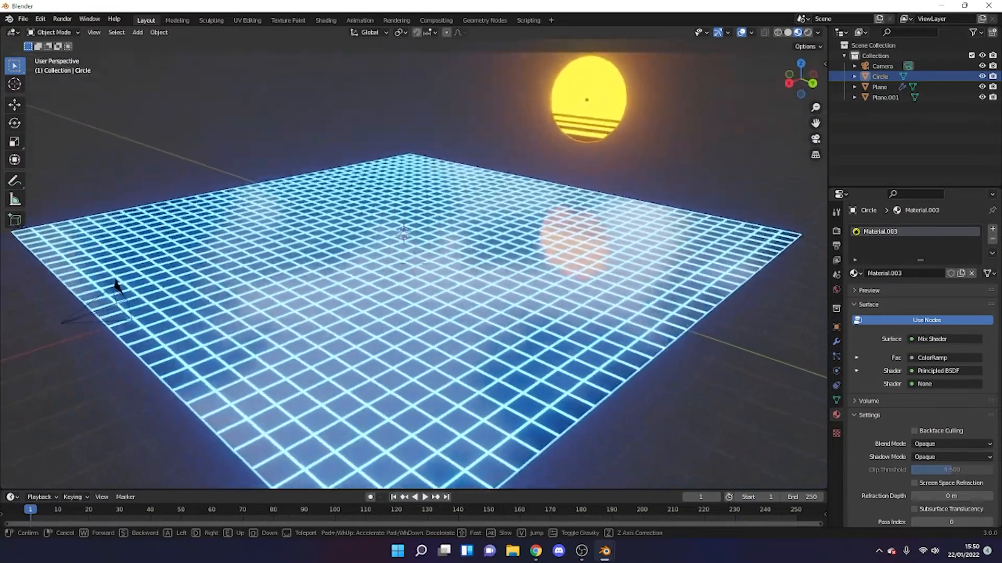
key("w")
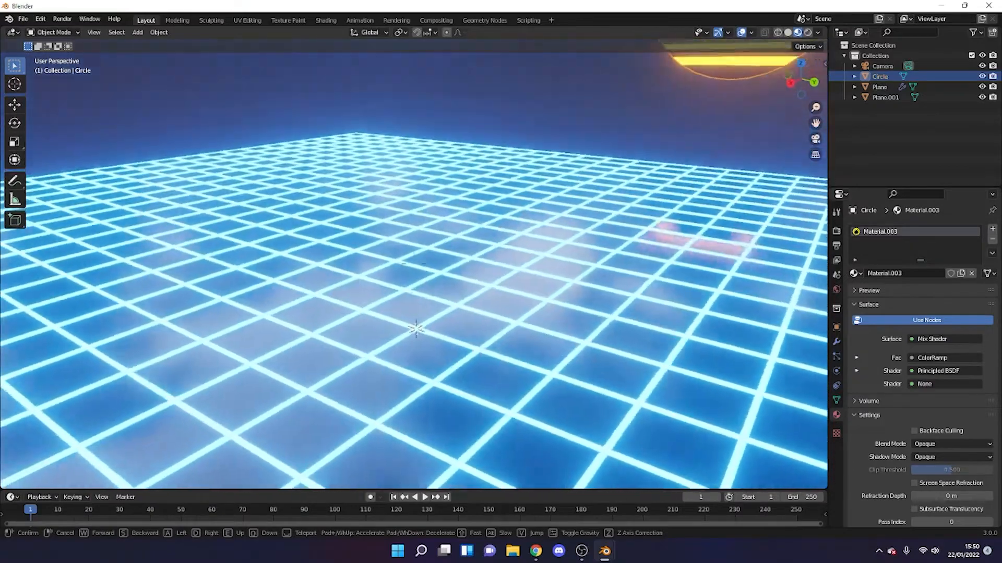
left_click(404, 268)
Step: Search the add-on preferences for "lands" to find A.N.T.Landscape, and save the preferences
key("shift+a")
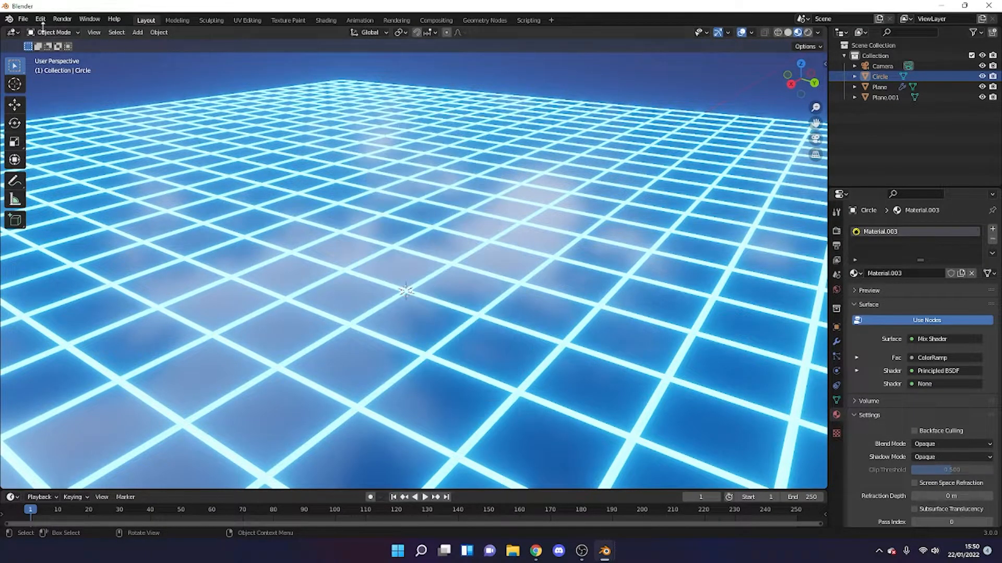
left_click(40, 19)
left_click(34, 169)
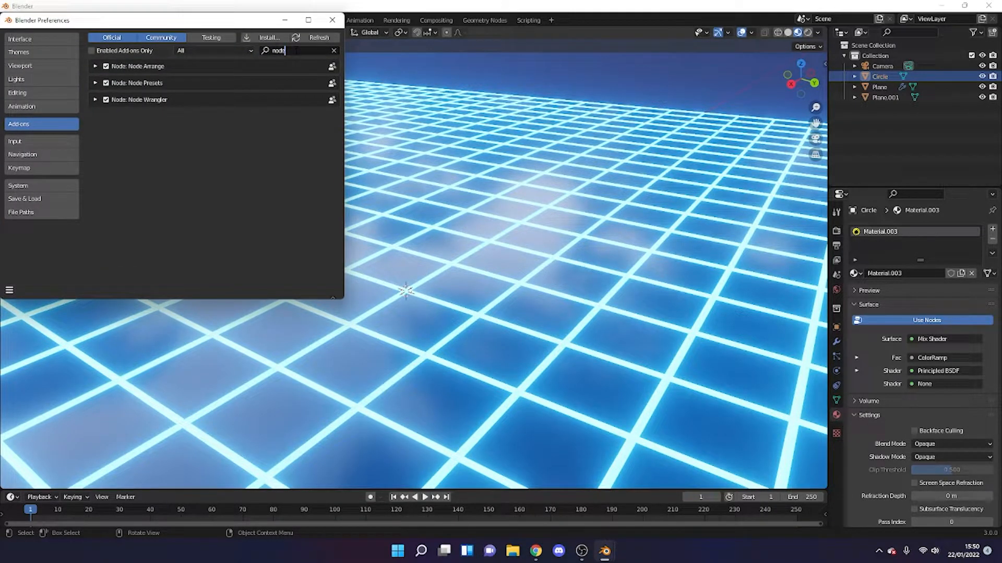
type("lands")
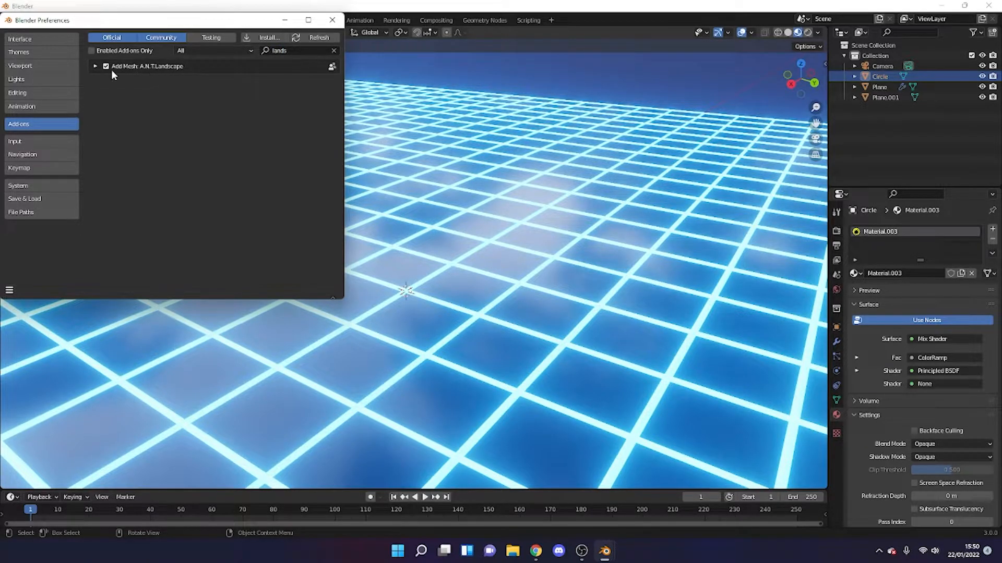
left_click(9, 290)
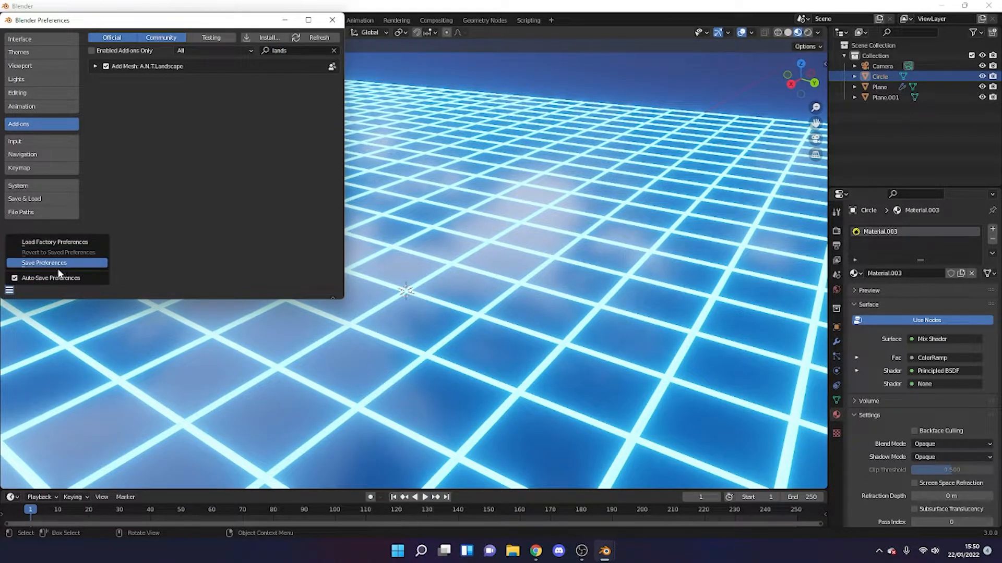
left_click(86, 265)
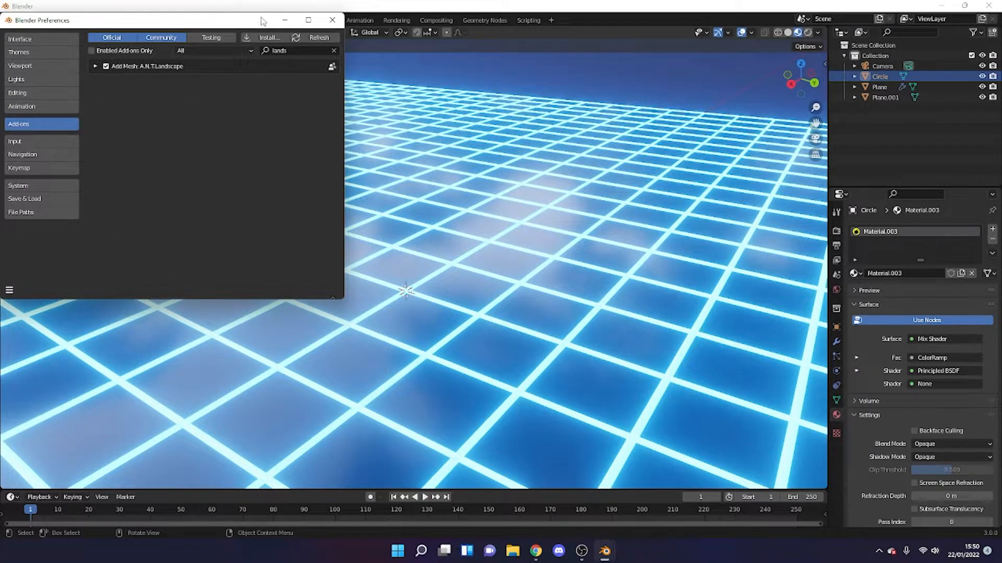
left_click(332, 20)
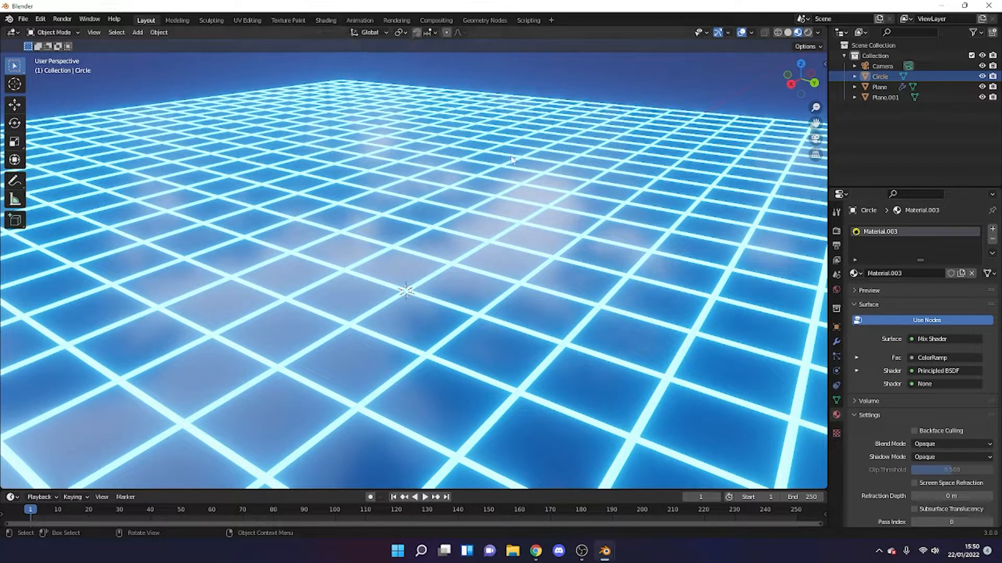
Step: Add a Landscape mesh at the 3D cursor in the middle of the grid
key("shift+a")
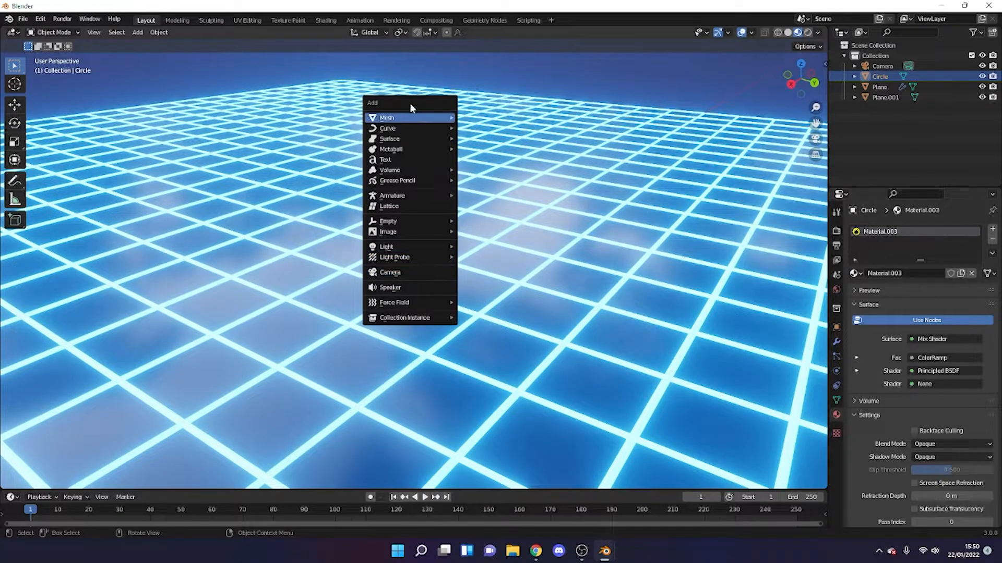
key("Escape")
key("shift+a")
mouse_move(391, 61)
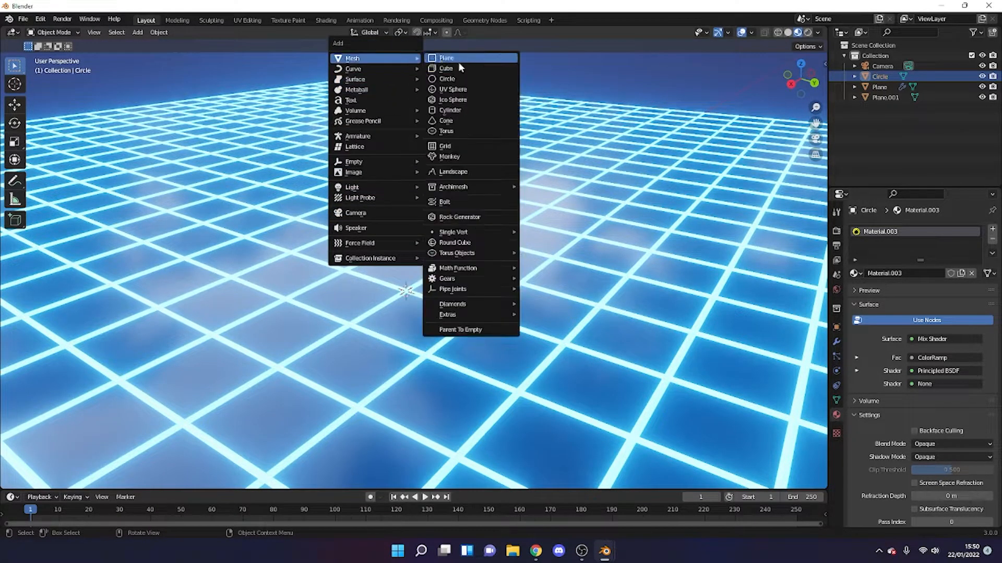
left_click(471, 171)
middle_click_drag(479, 271, 488, 267)
key("shift+grave")
key("a")
key("w")
key("s")
key("q")
left_click(414, 264)
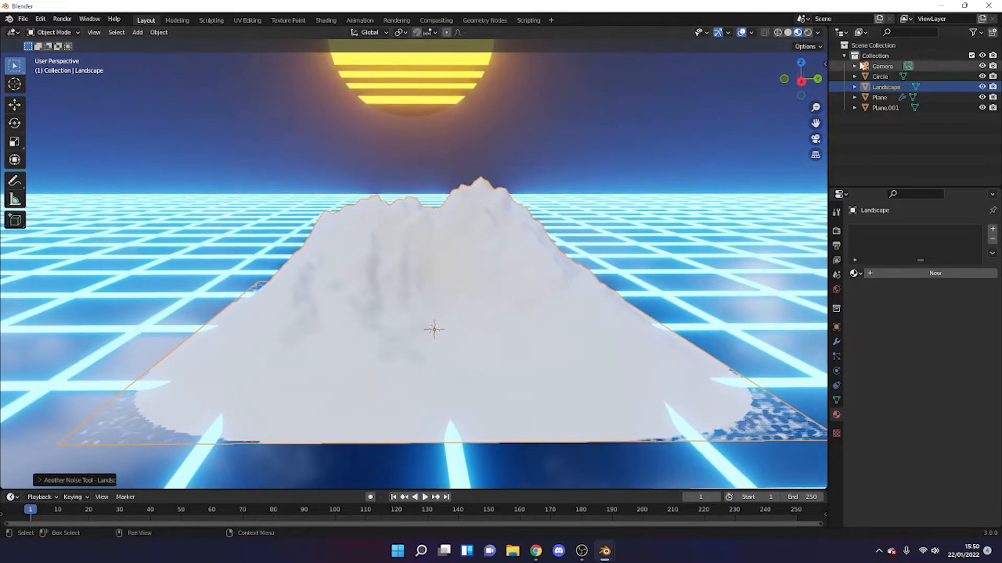
Step: Switch the viewport to solid shading and frame the landscape from the front, facing the sun
left_click(787, 32)
middle_click_drag(559, 225, 536, 220)
key("shift+grave")
key("a")
key("w")
key("s")
key("a")
left_click(365, 299)
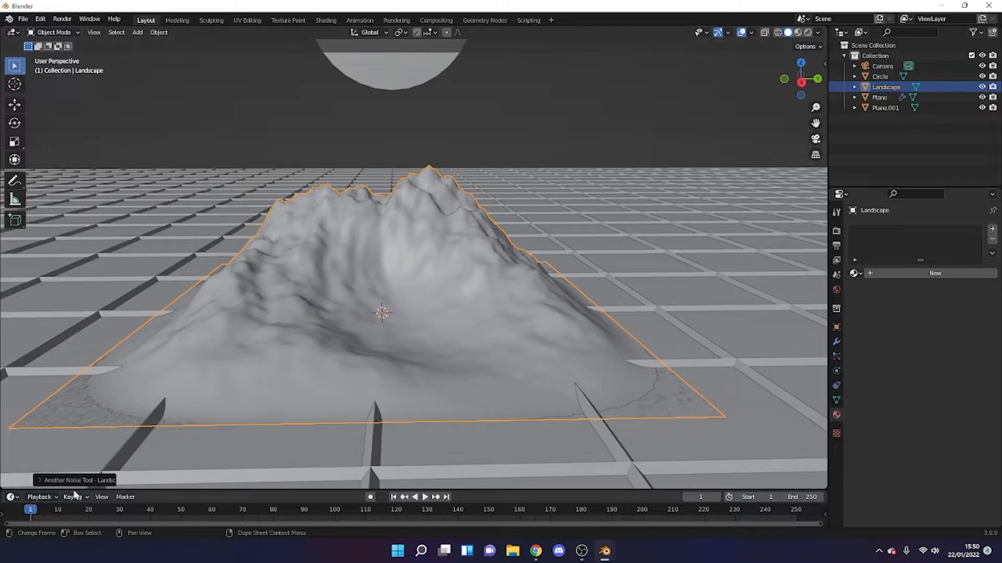
Step: Set the landscape's noise Random Seed to 18 in its creation settings
left_click(51, 481)
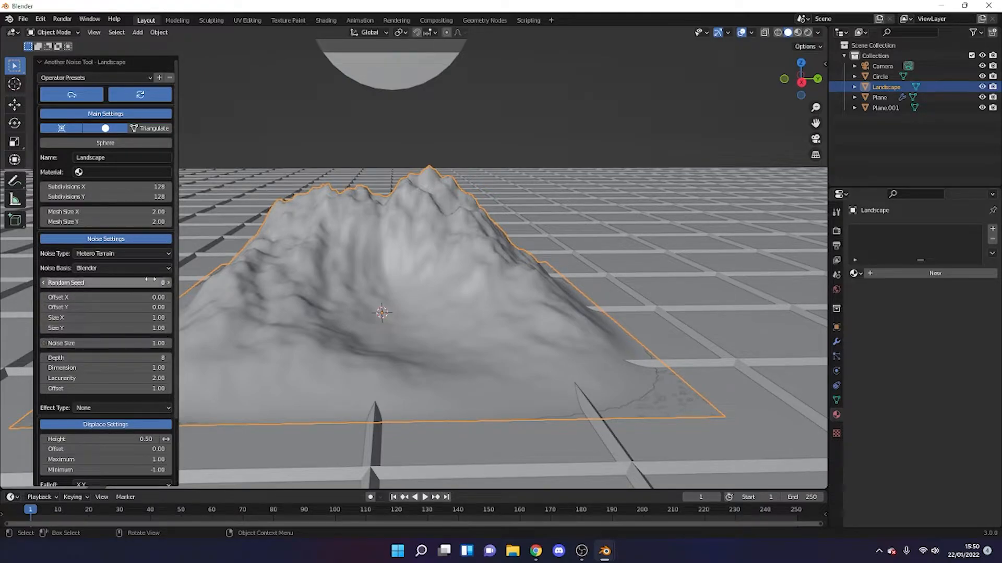
left_click(168, 283)
left_click(168, 282)
left_click(168, 283)
left_click(168, 283)
left_click(168, 283)
left_click(168, 283)
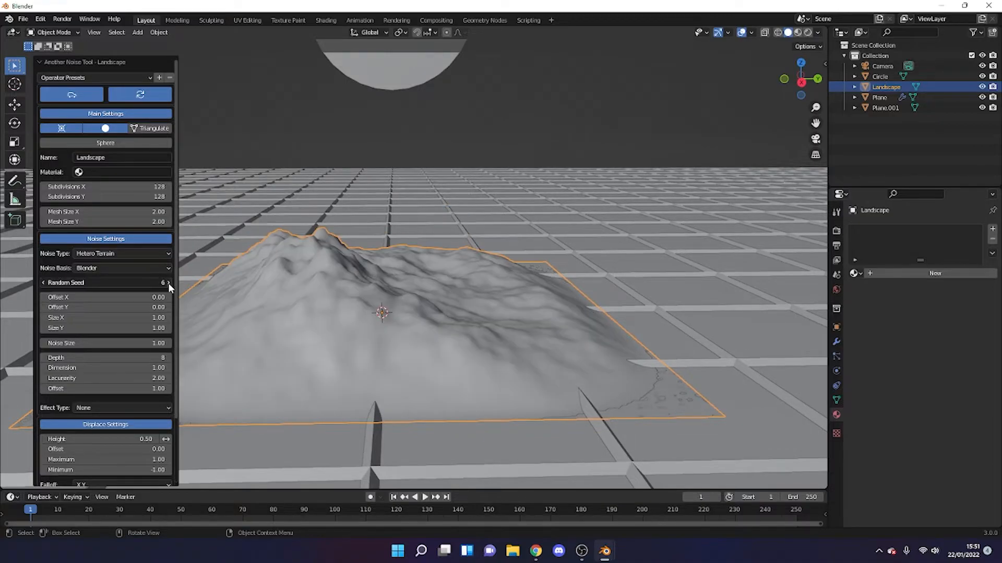
left_click_drag(168, 283, 346, 249)
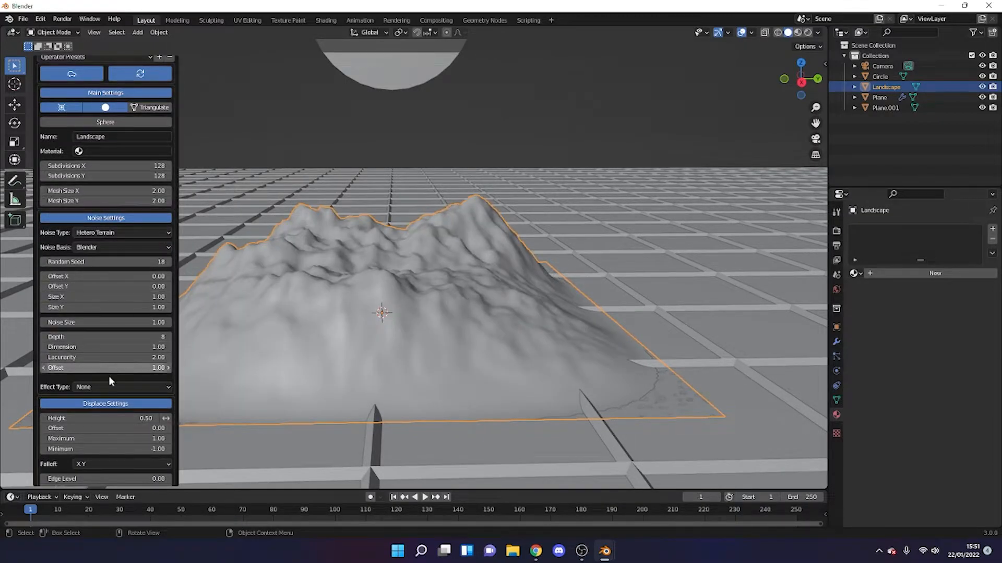
Step: Stretch the landscape to a Mesh Size Y of 16.37 and set its noise Size Y to 1.01
middle_click_drag(351, 246, 389, 244)
left_click_drag(77, 192, 141, 200)
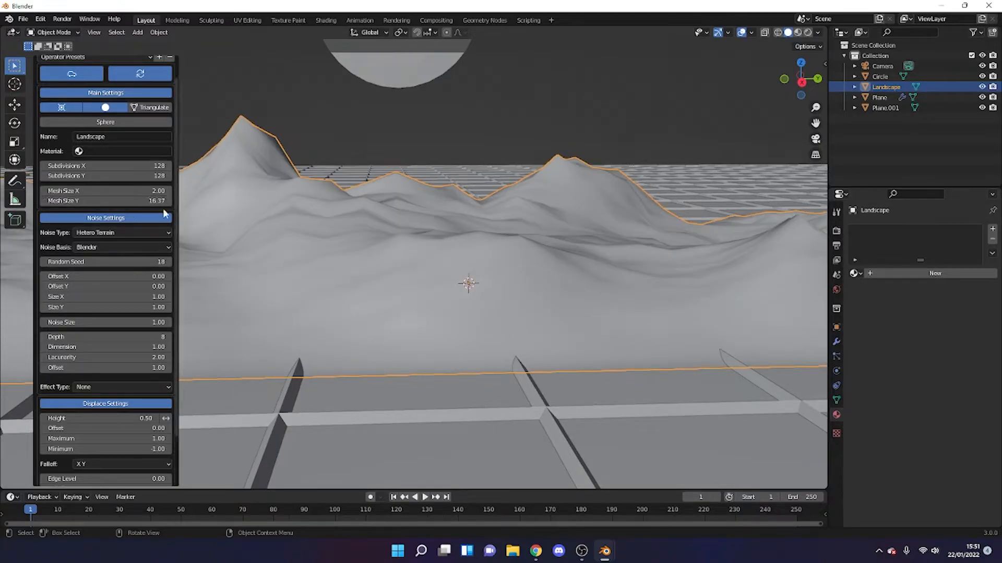
scroll(363, 232, "down", 6)
scroll(360, 236, "up", 2)
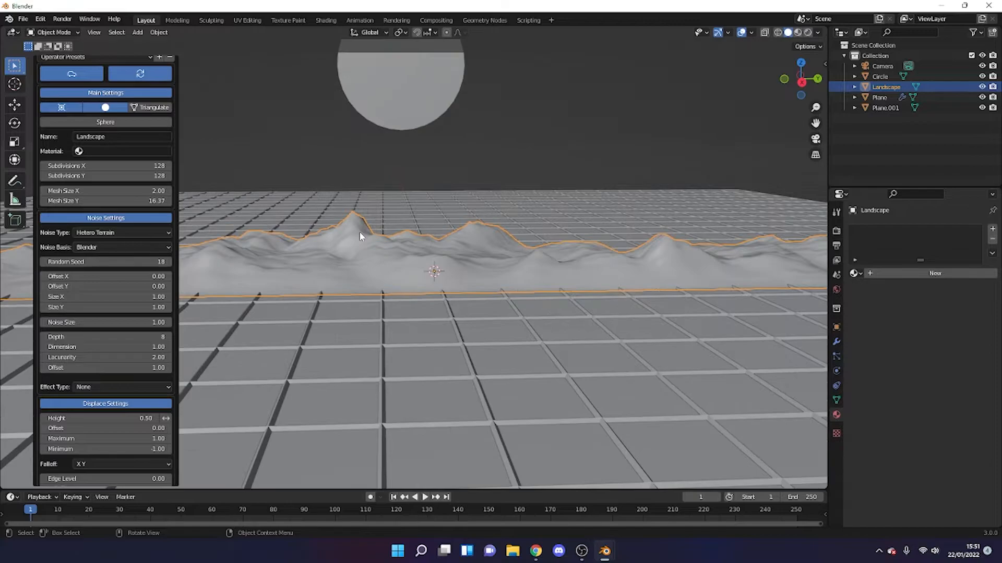
left_click_drag(104, 308, 110, 308)
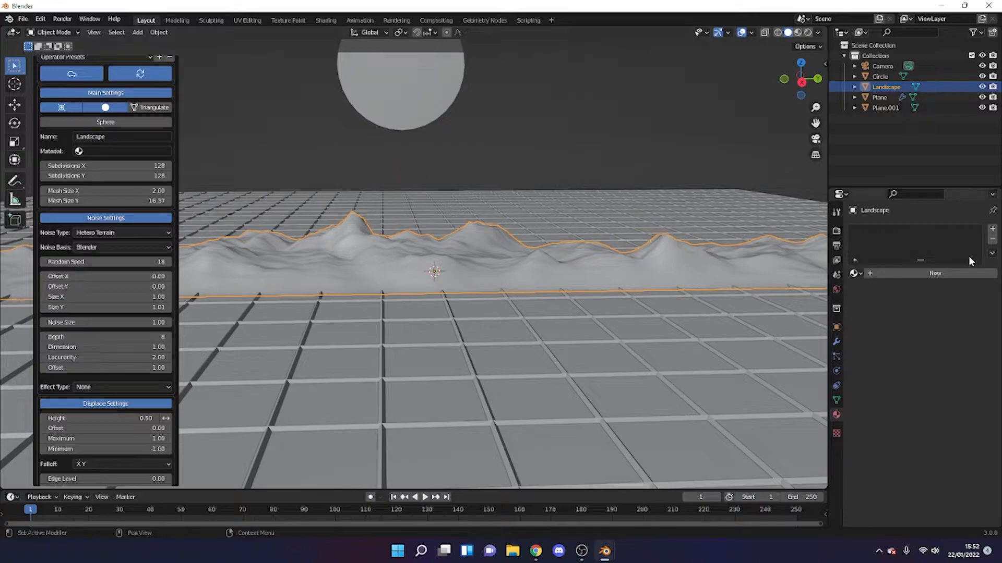
Step: Add a Decimate modifier to the landscape with a collapse ratio of 0.0466
left_click(836, 342)
left_click(891, 229)
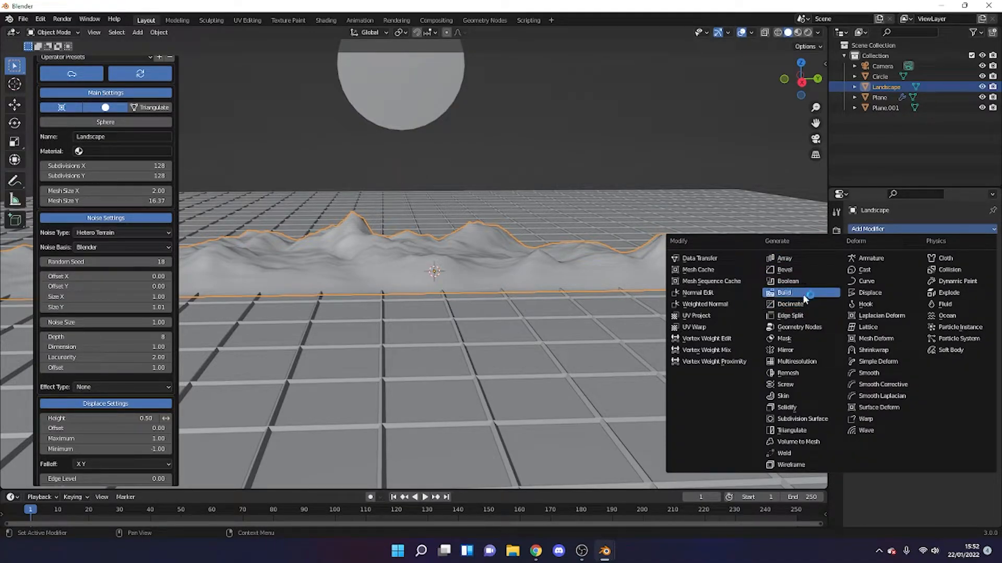
left_click(798, 305)
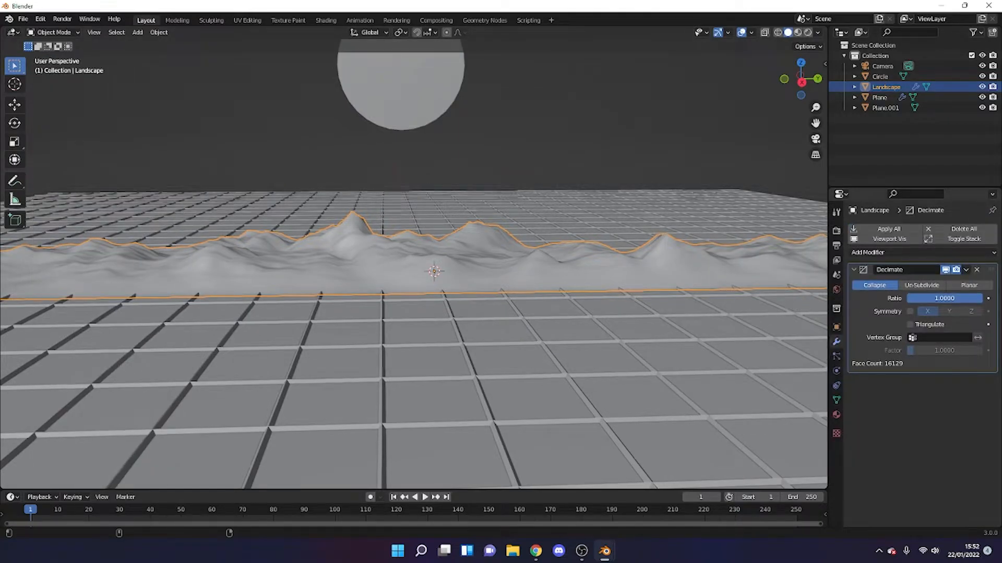
left_click_drag(959, 299, 912, 298)
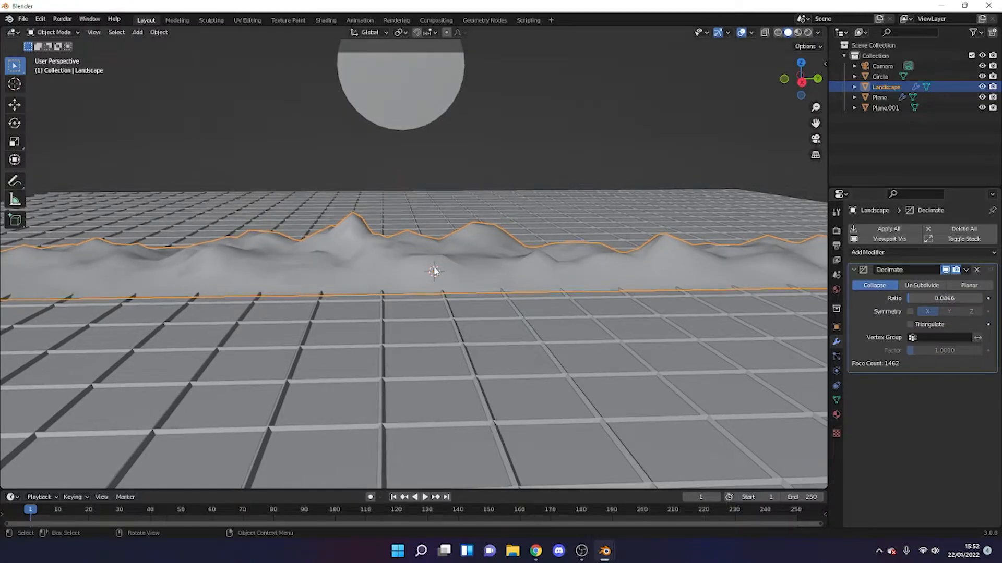
Step: Shade the landscape flat, apply its Decimate modifier and check the reduced mesh
right_click(425, 263)
left_click(386, 273)
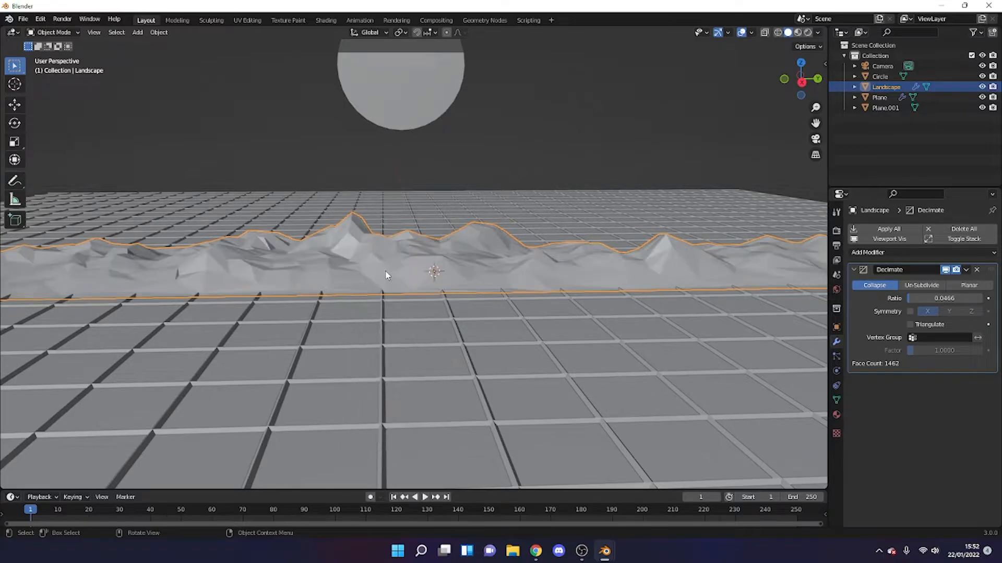
scroll(386, 271, "up", 5)
scroll(387, 275, "down", 5)
left_click(966, 270)
left_click(942, 278)
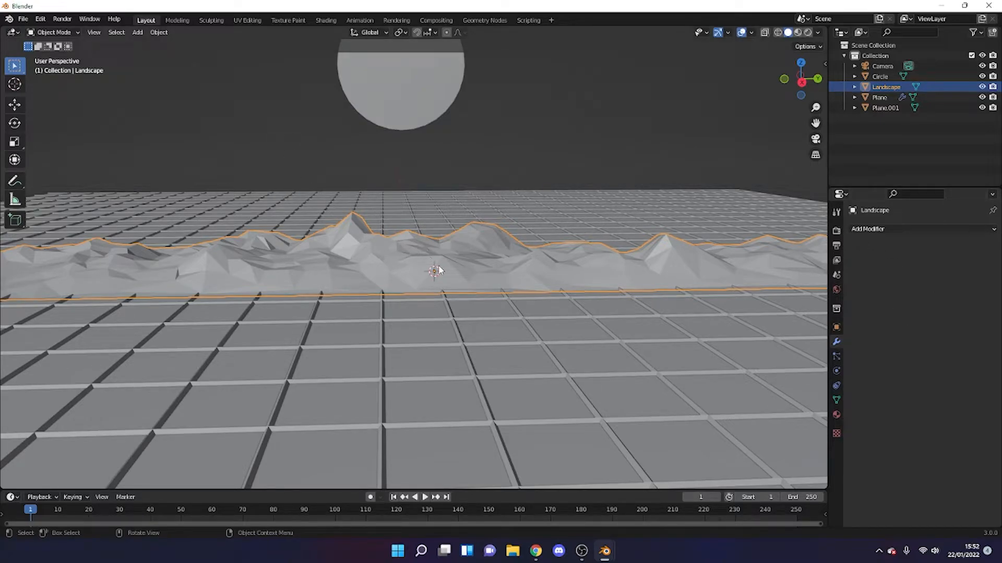
key("Tab")
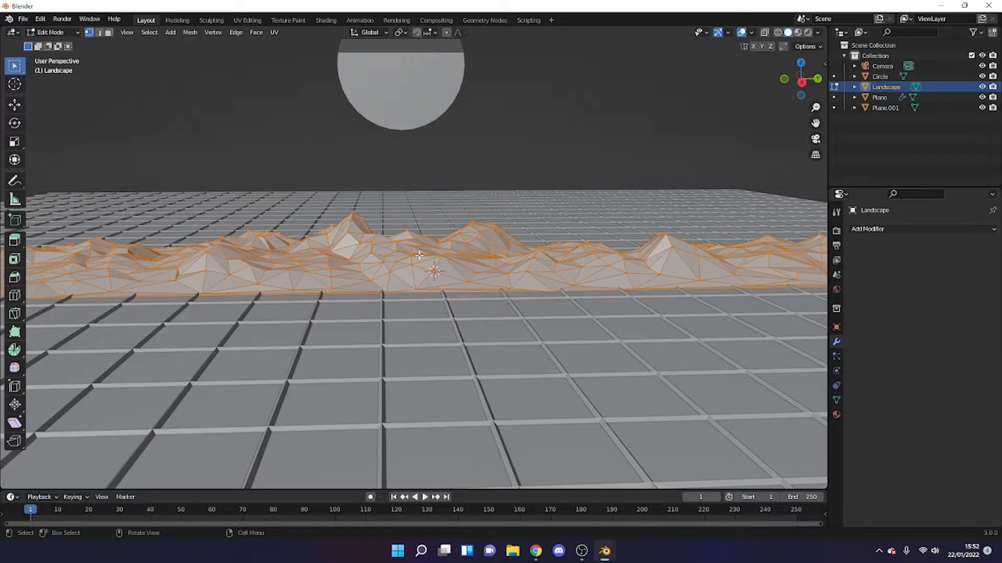
key("Tab")
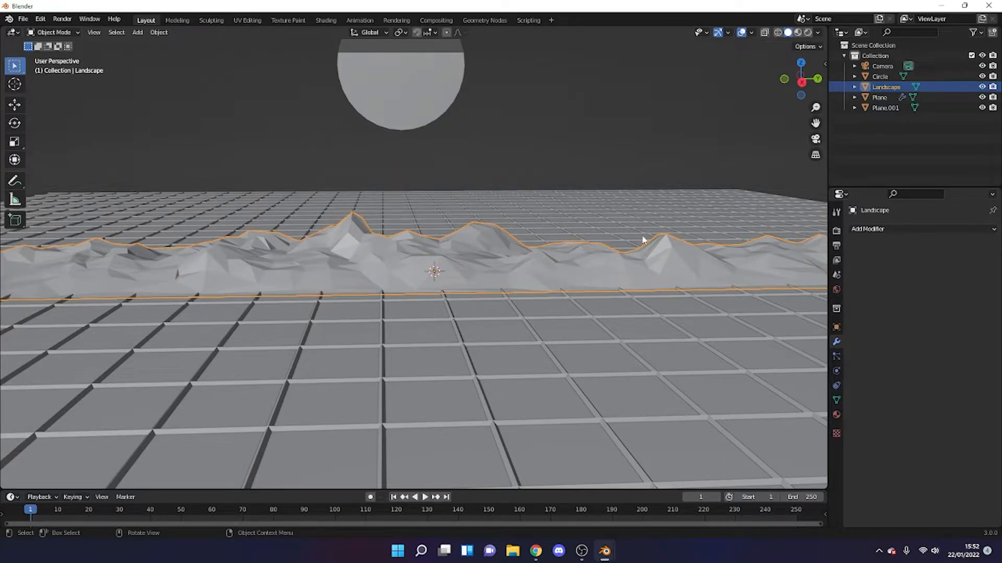
Step: Add a Wireframe modifier to the landscape and check its struts up close
left_click(884, 228)
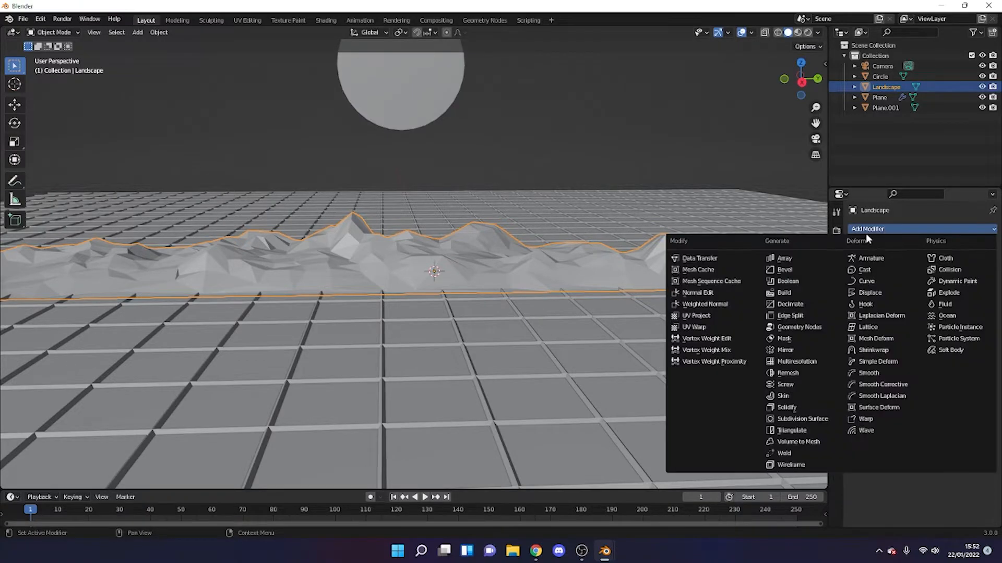
left_click(798, 465)
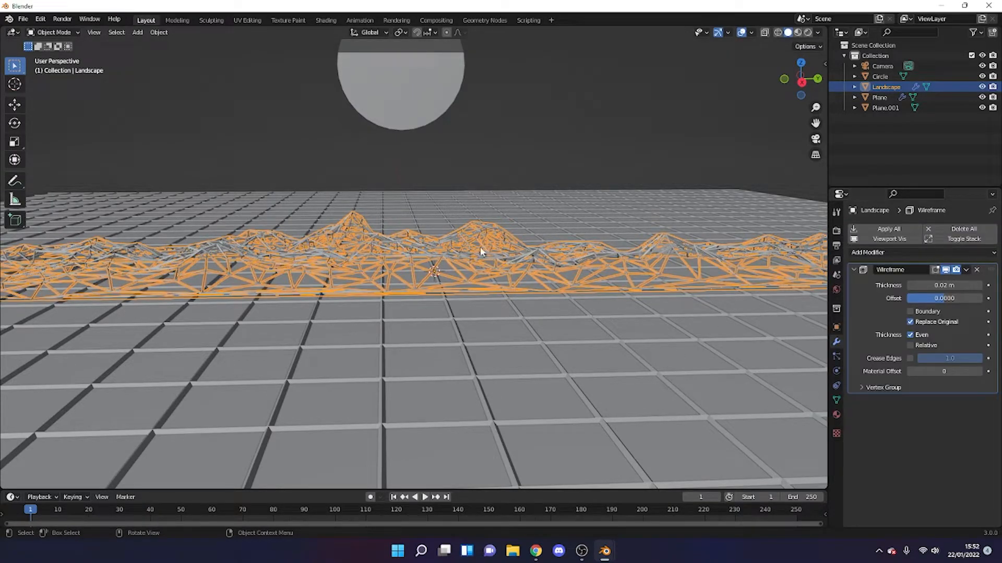
left_click(467, 241)
left_click(317, 275)
scroll(609, 271, "up", 5)
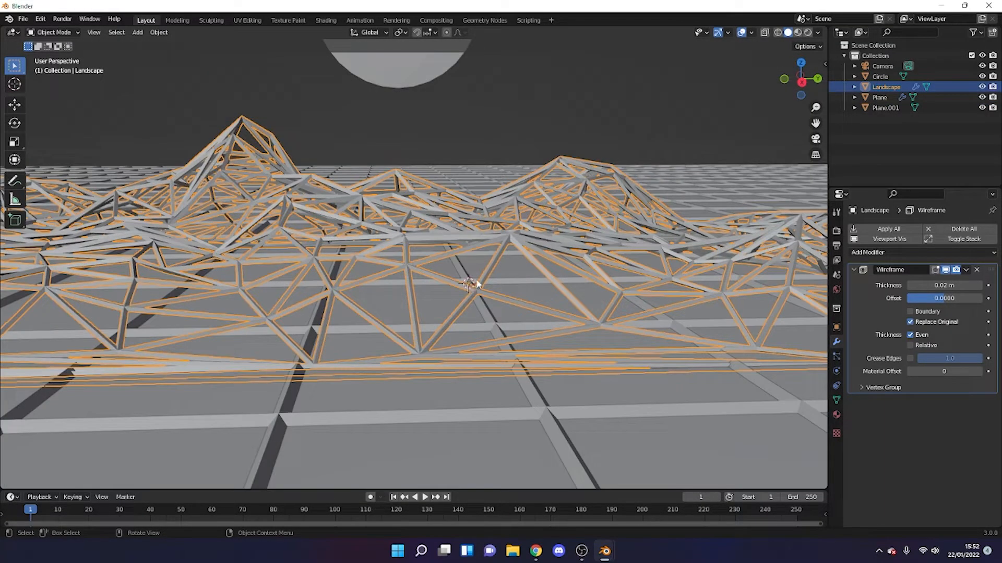
scroll(612, 285, "down", 5)
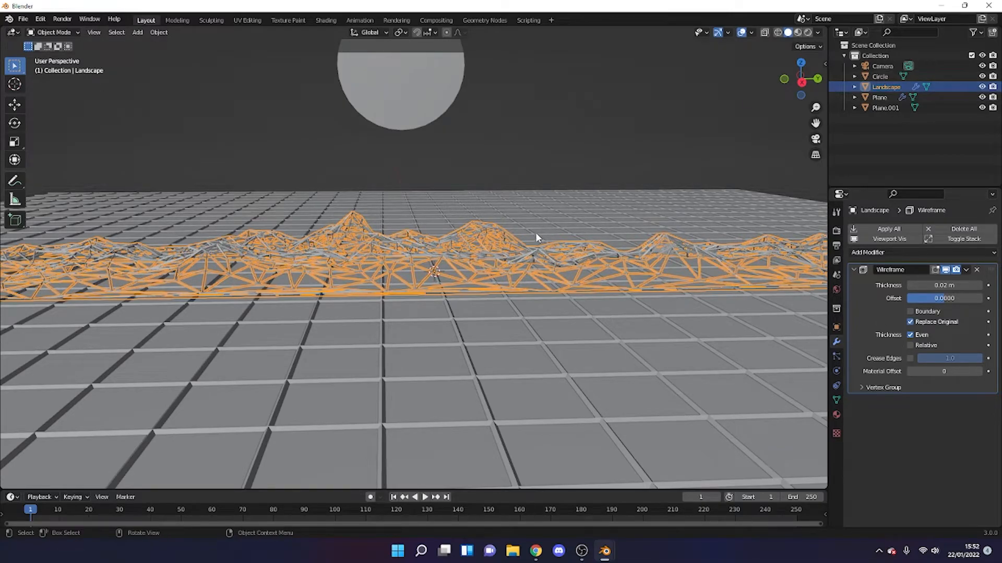
Step: Duplicate the landscape in place and remove the Wireframe modifier from the copy
key("shift+d")
key("Escape")
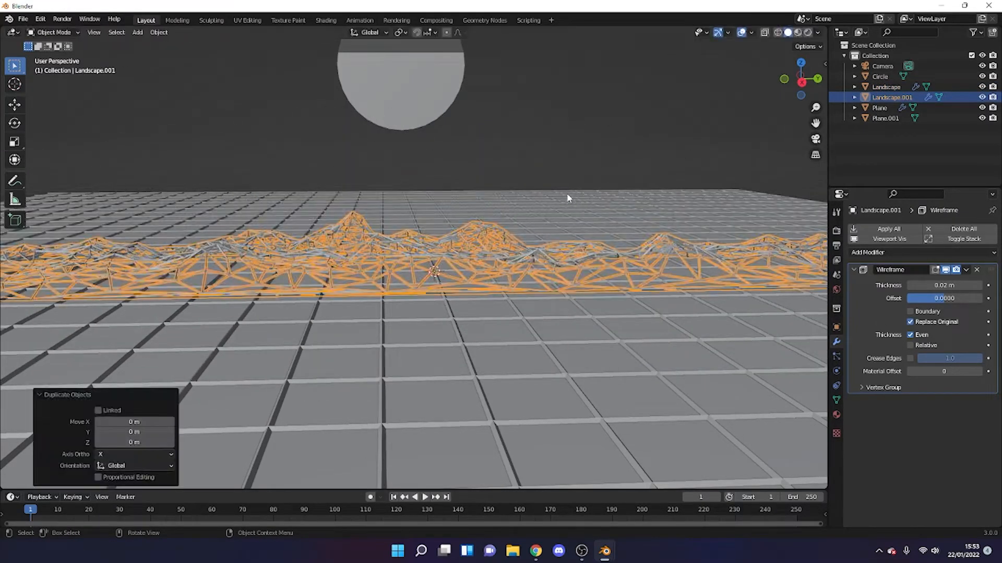
left_click(976, 269)
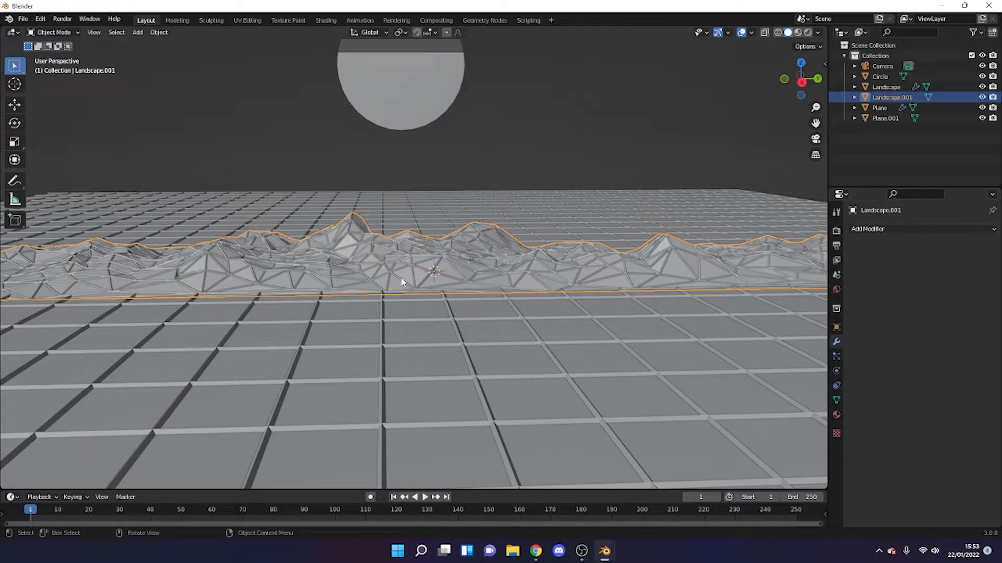
Step: Assign Material.001 to the wireframe landscape and make it a single-user copy
left_click(305, 288)
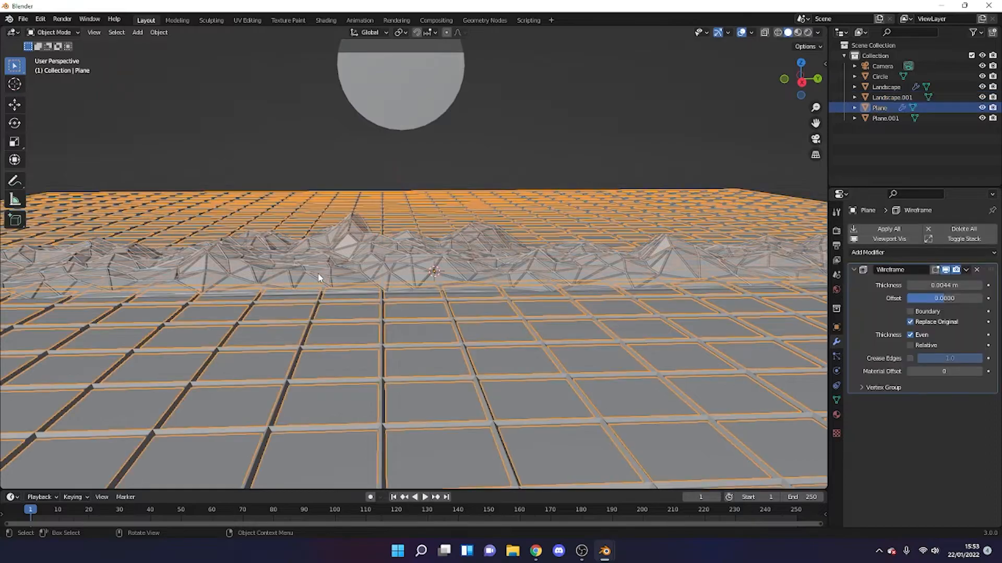
left_click(301, 295)
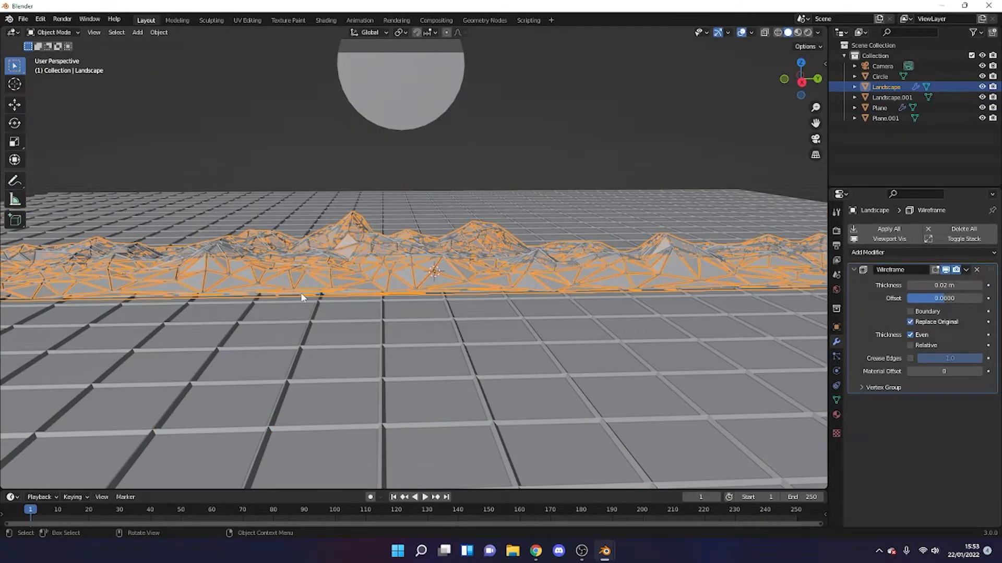
left_click(835, 416)
left_click(856, 274)
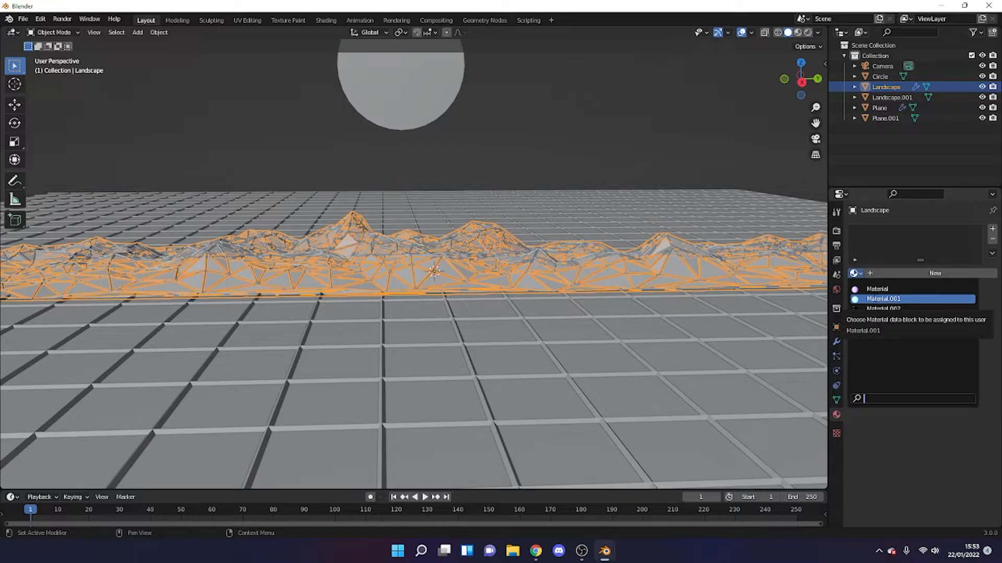
left_click(877, 299)
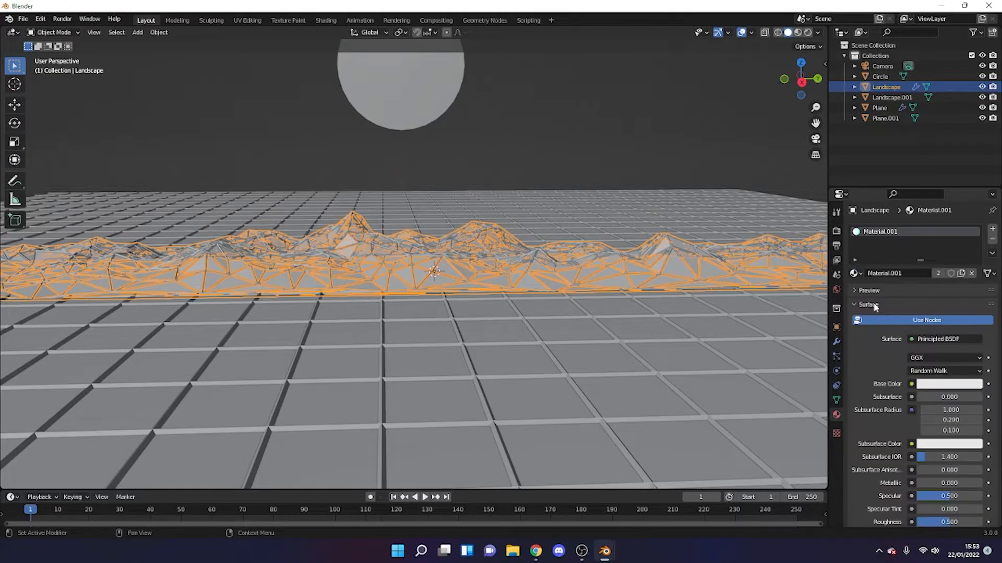
left_click(938, 273)
Step: Set the wireframe landscape's emission colour to pink, with hue 0.852 and saturation 0.842
scroll(878, 386, "down", 15)
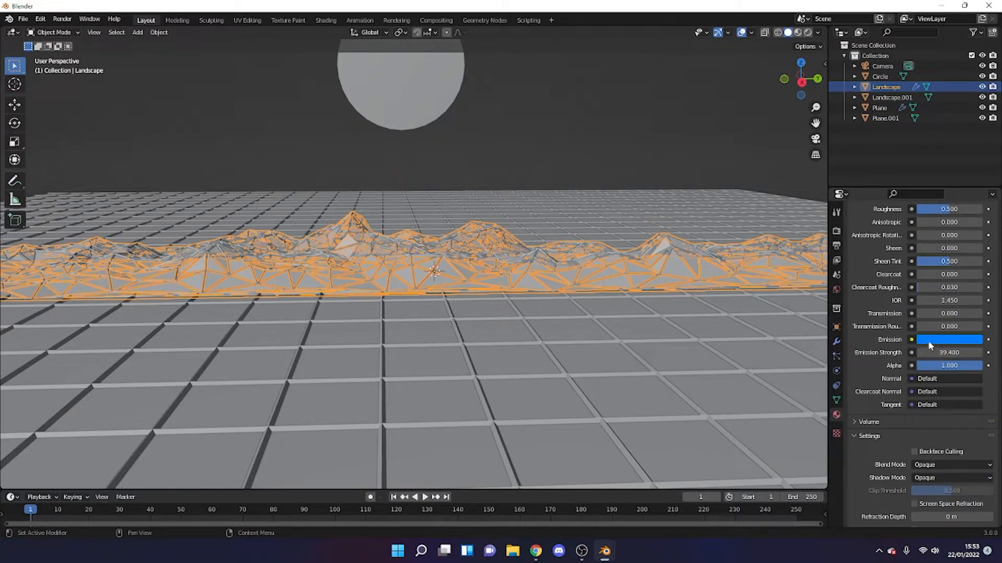
left_click(928, 340)
left_click_drag(931, 246, 947, 241)
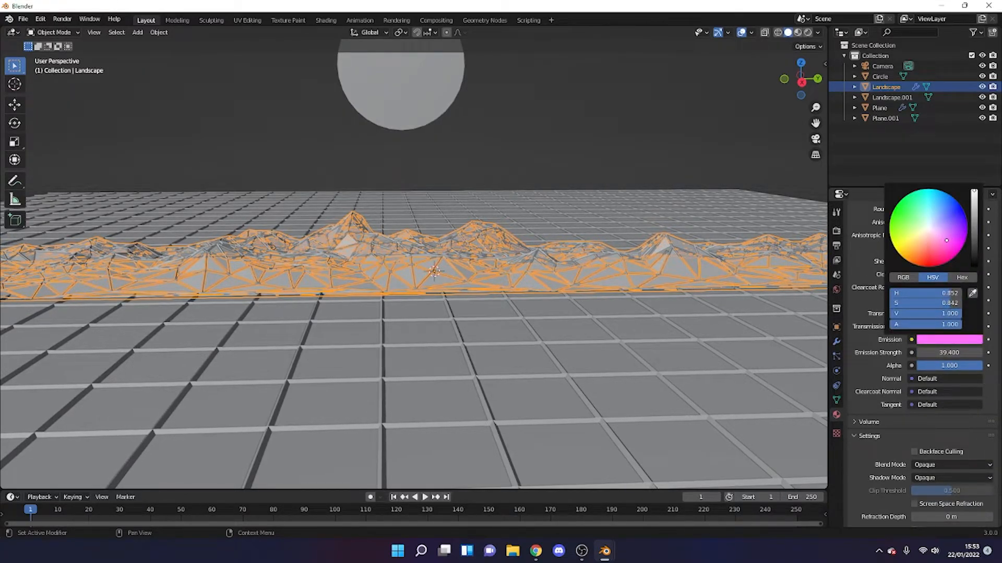
Step: Switch to material preview shading and set the wireframe landscape's emission colour to salmon, with hue 0.003 and saturation 0.767
left_click(797, 32)
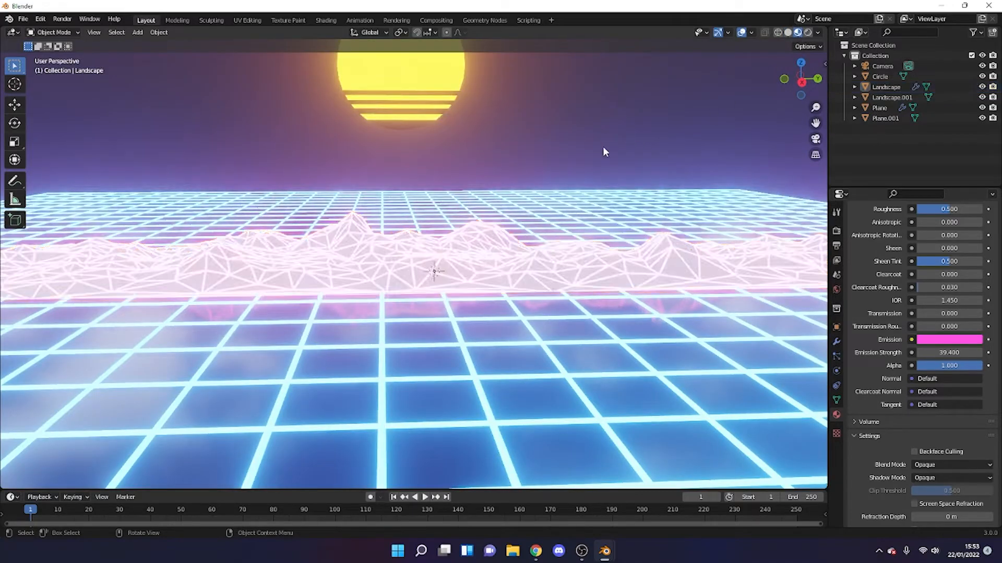
middle_click_drag(553, 221, 579, 226)
left_click(956, 340)
mouse_move(947, 241)
left_mouse_down()
mouse_move(954, 248)
mouse_move(929, 247)
left_mouse_up()
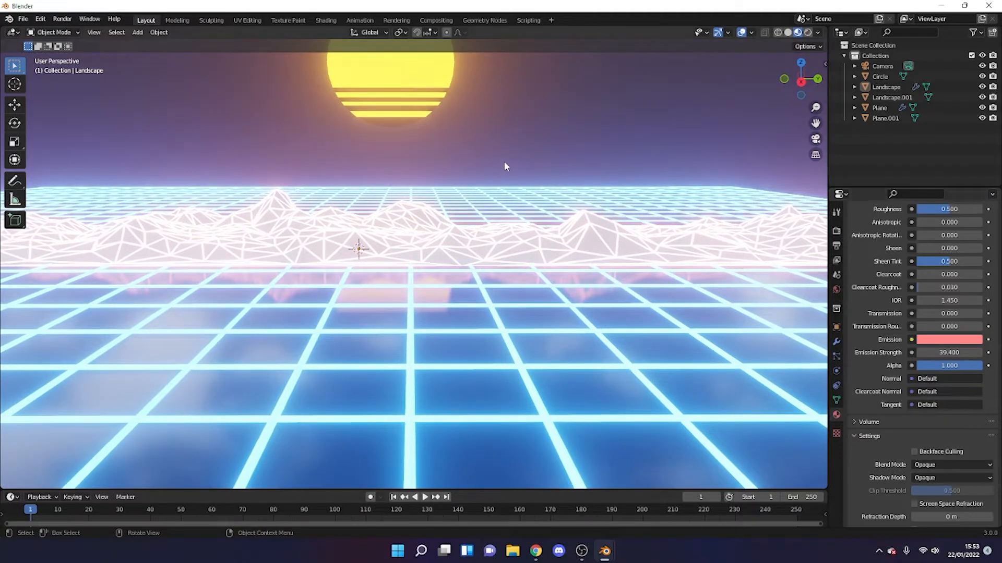
Step: Look through the camera and scale both landscape objects up together by about 1.86
key("KP_0")
left_click(529, 312, "shift")
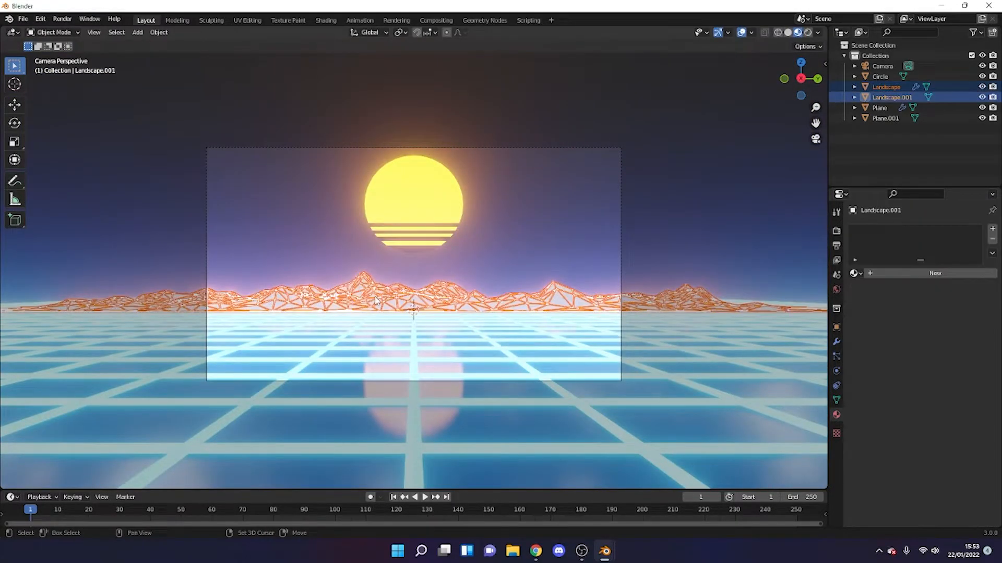
key("s")
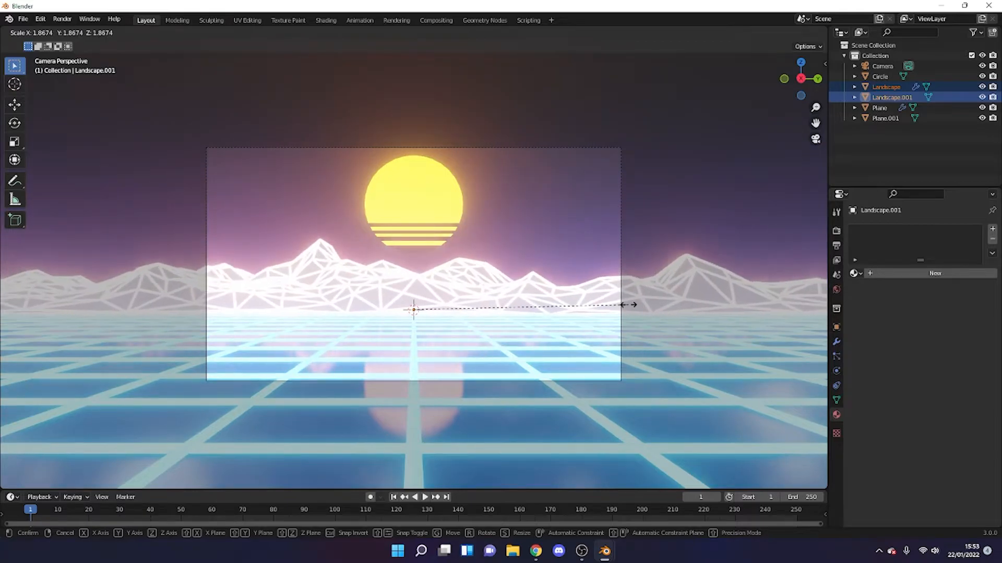
left_click(626, 306)
left_click(543, 209)
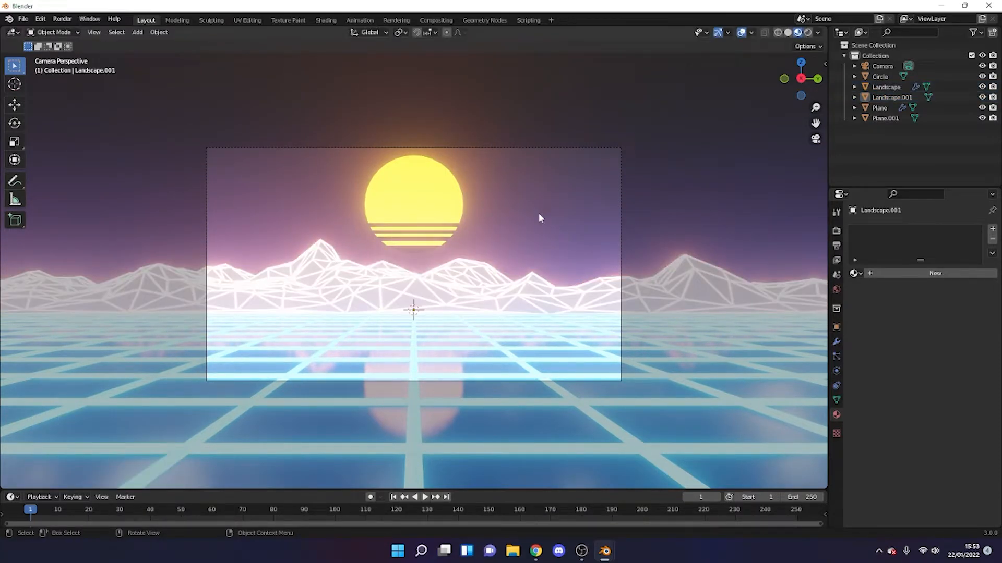
Step: Lower the sun circle slightly along the Z axis so it sits closer to the mountains
left_click(437, 203)
key("g")
key("z")
left_click(441, 214)
left_click(495, 242)
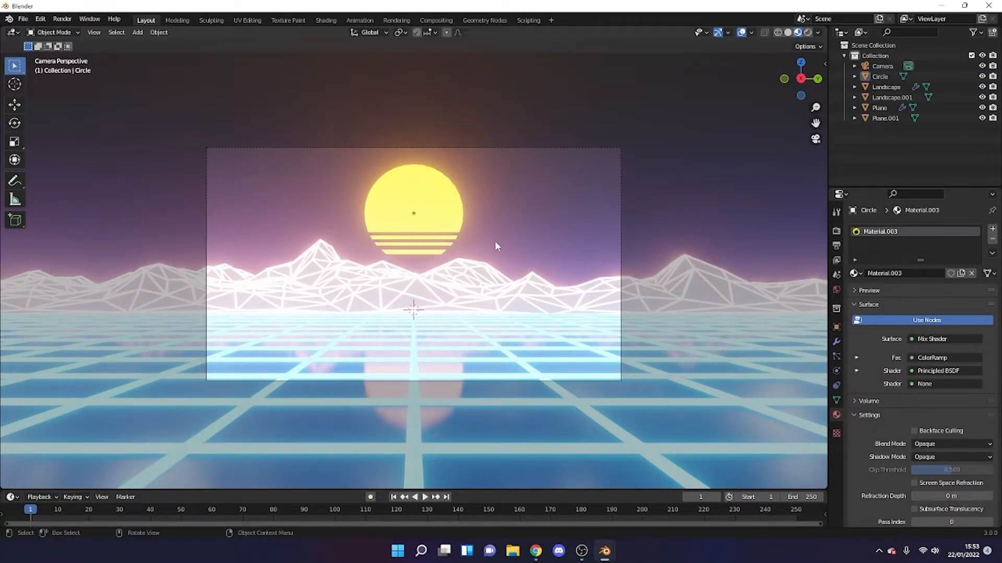
Step: Raise the bloom threshold and slightly reduce the bloom intensity in the render settings
left_click(837, 230)
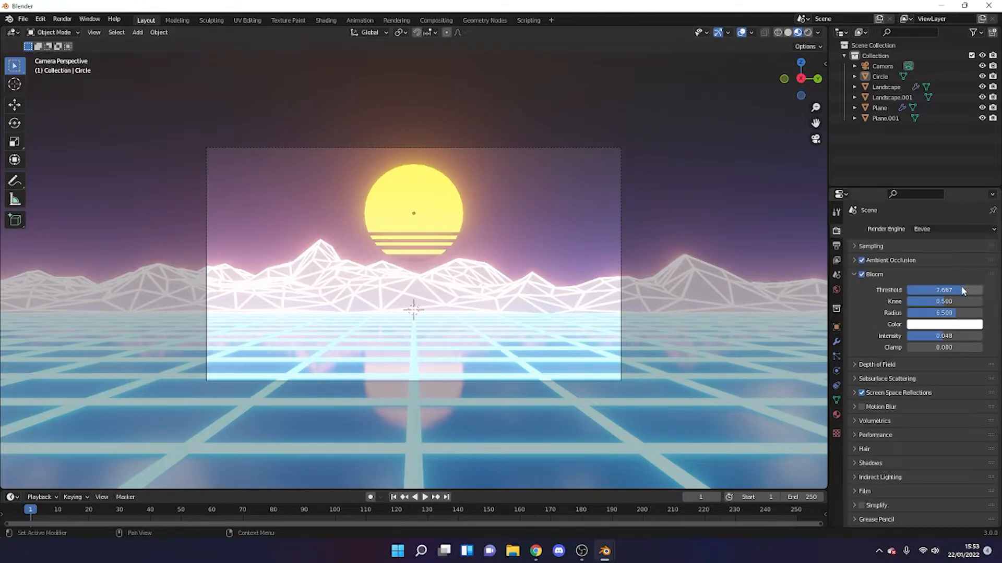
left_click_drag(942, 289, 965, 290)
left_click_drag(944, 336, 936, 336)
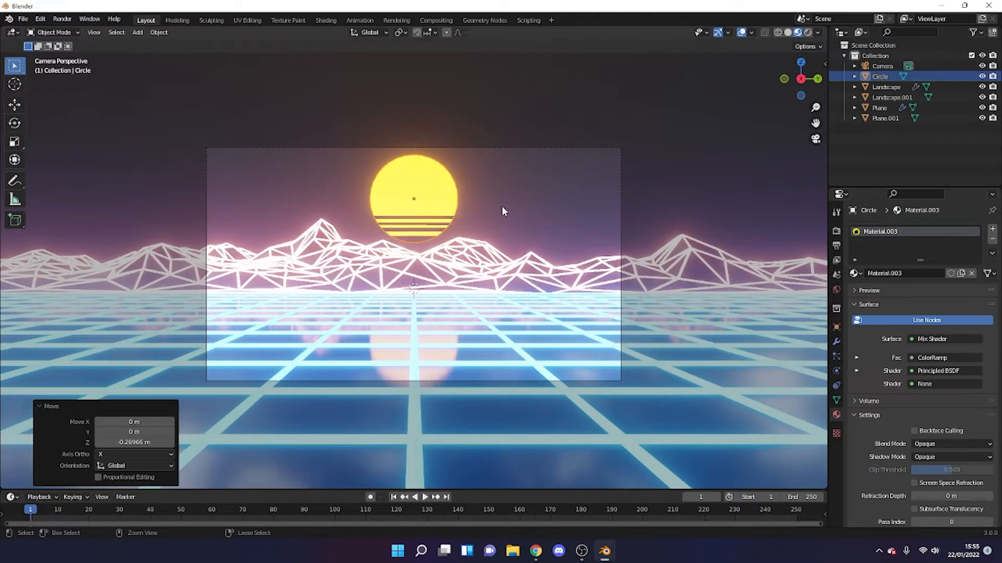
key("ctrl+s")
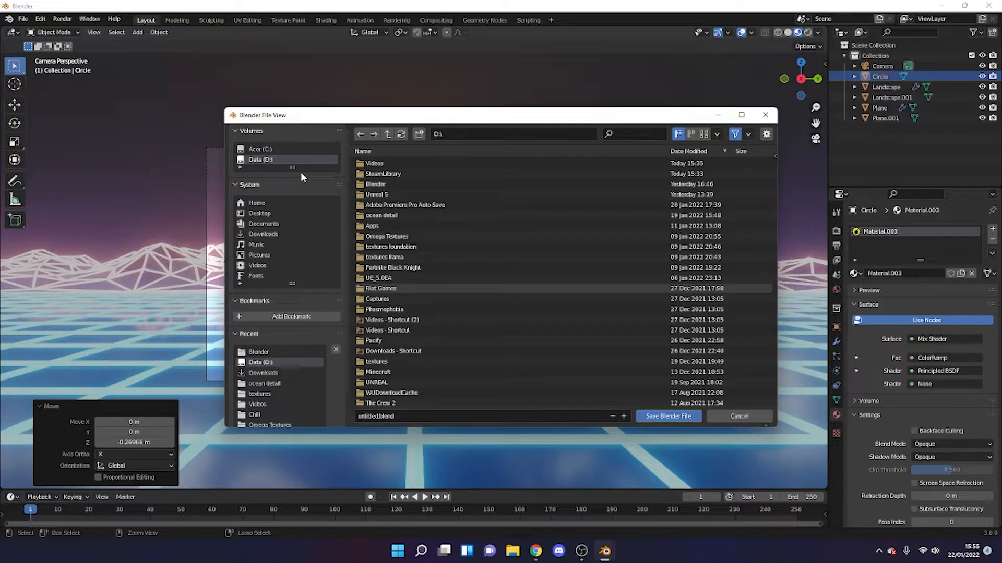
left_click(721, 420)
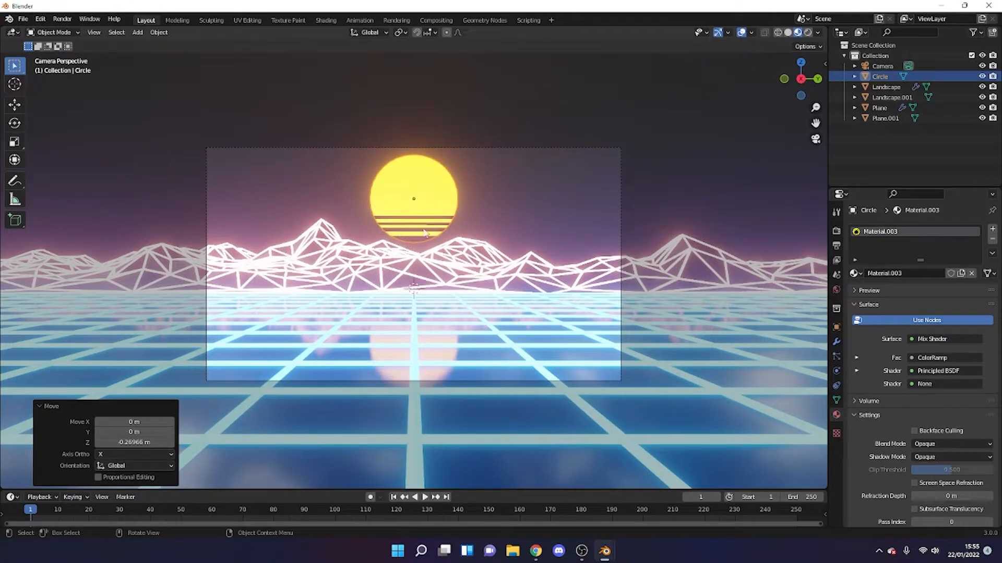
Step: Select the reflective floor plane and show its Material.002 nodes in the Shading workspace, with the scene seen through the camera
left_click(579, 356)
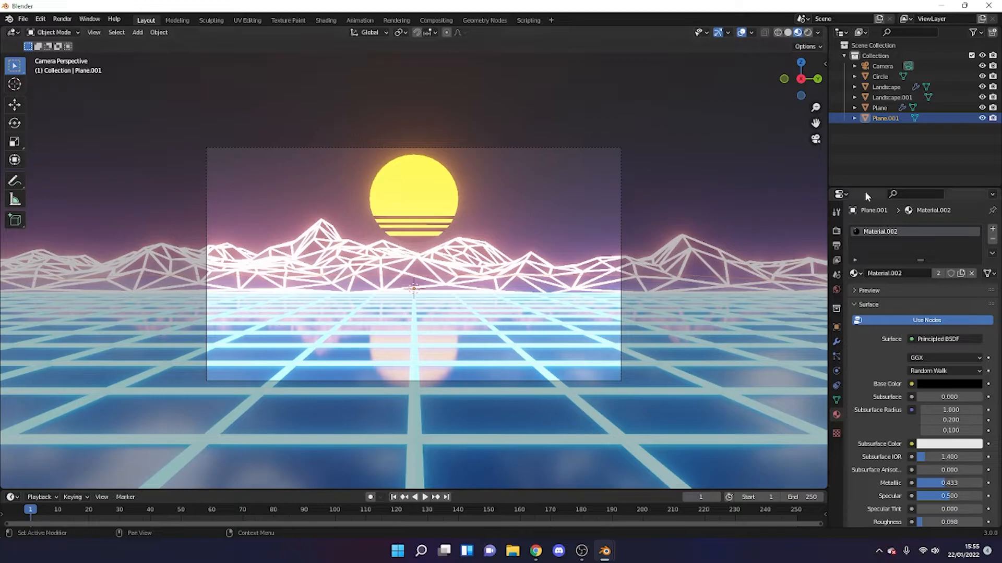
key("g")
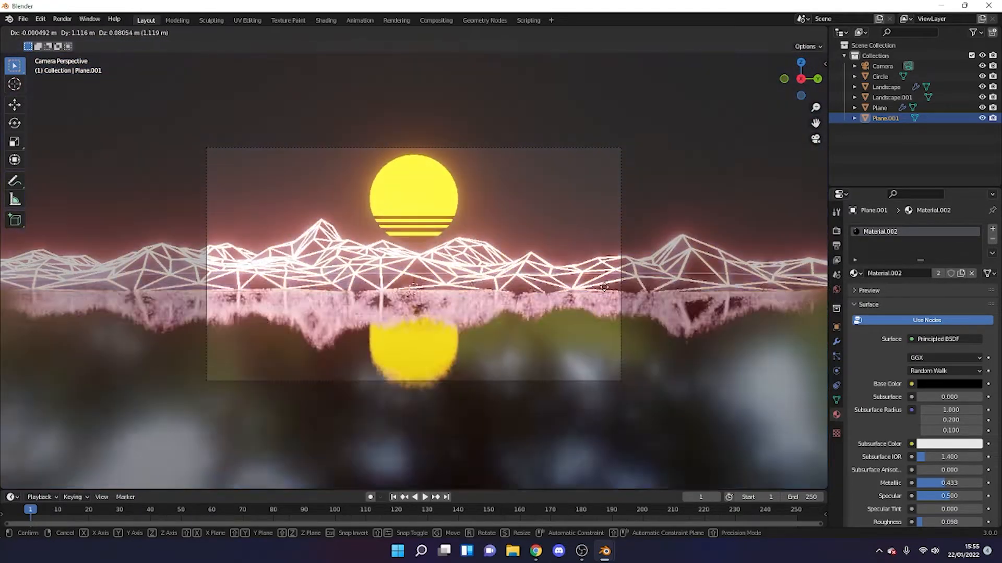
right_click(326, 231)
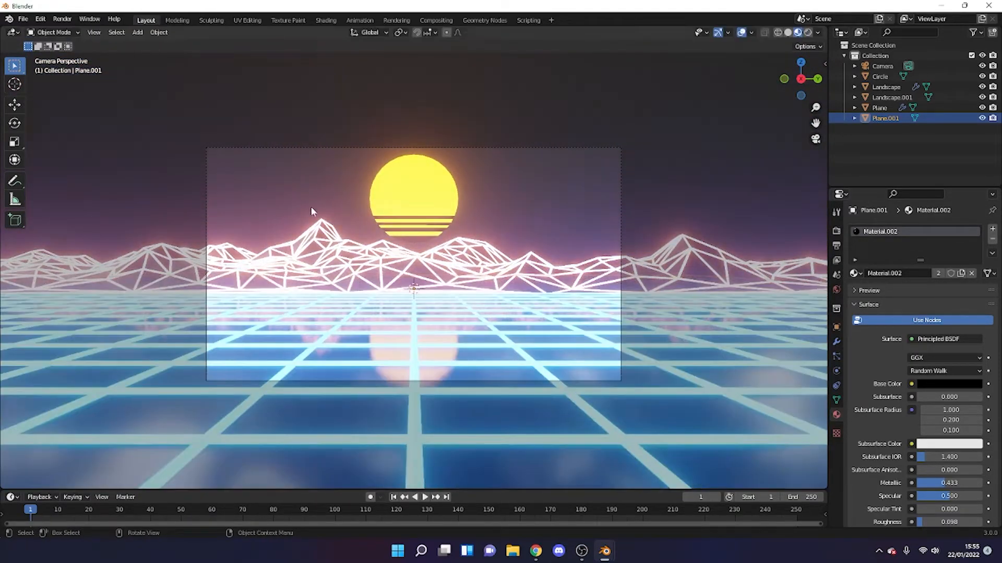
left_click(332, 20)
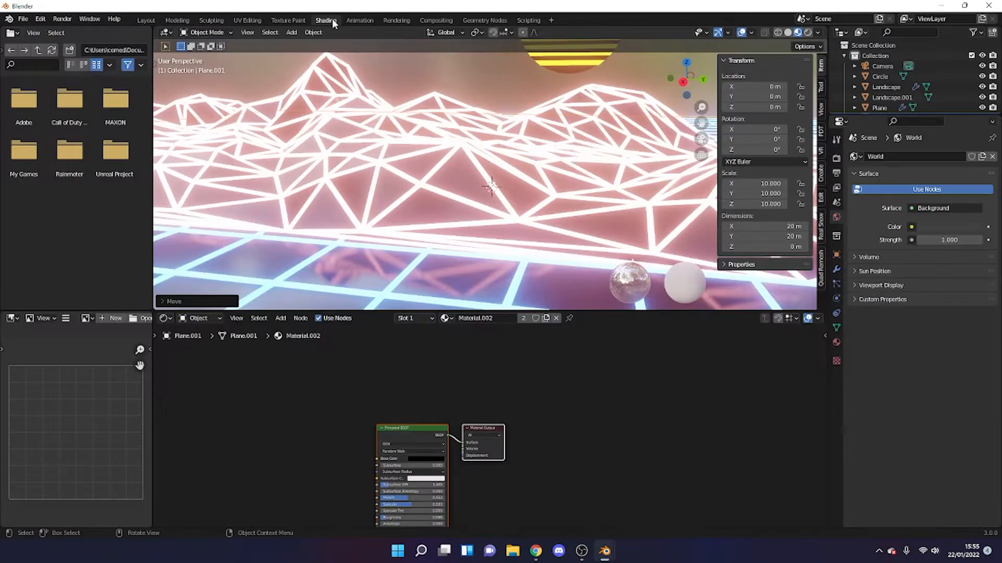
key("KP_0")
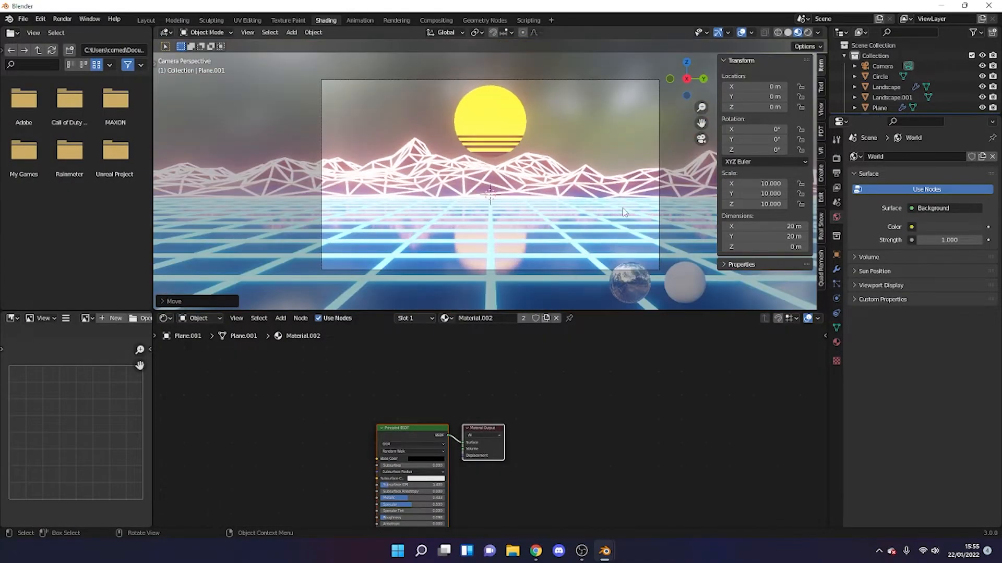
middle_click_drag(437, 413, 576, 327)
scroll(509, 371, "up", 5)
middle_click_drag(496, 376, 490, 392)
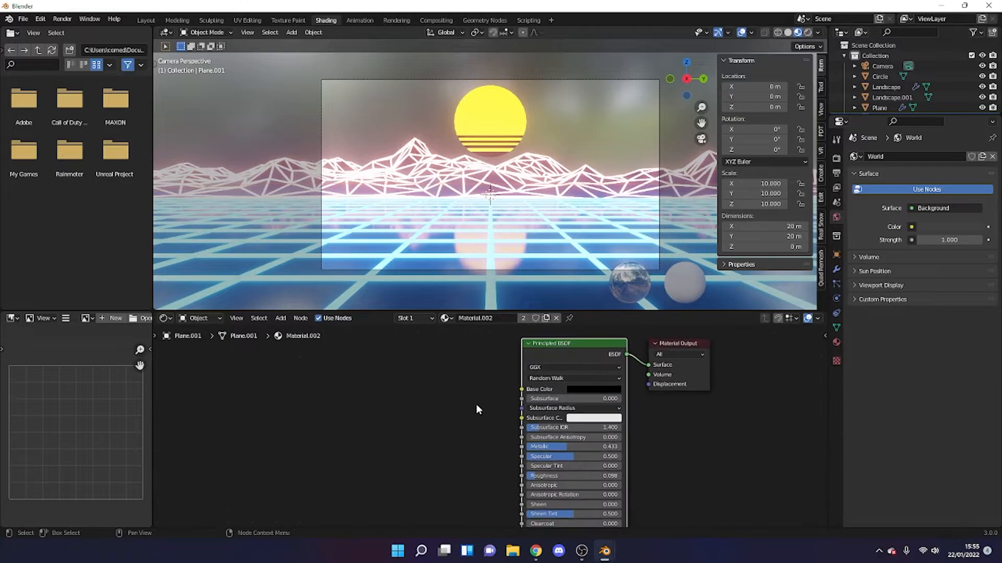
Step: Add a Noise Texture node to the floor material and place it beside the lower part of the Principled BSDF
key("shift+a")
left_click(402, 355)
type("noi")
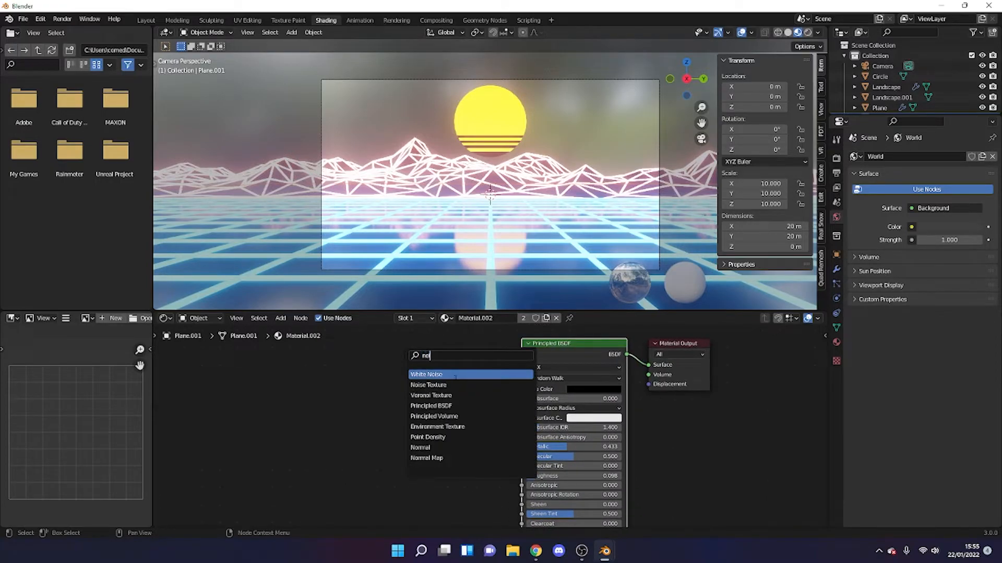
left_click(425, 385)
left_click(374, 388)
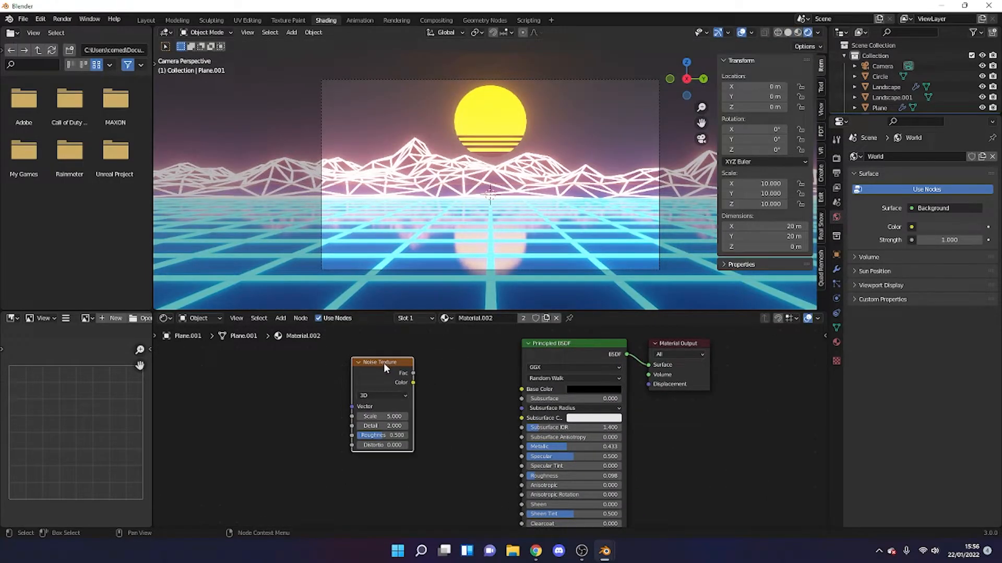
left_click_drag(383, 363, 341, 452)
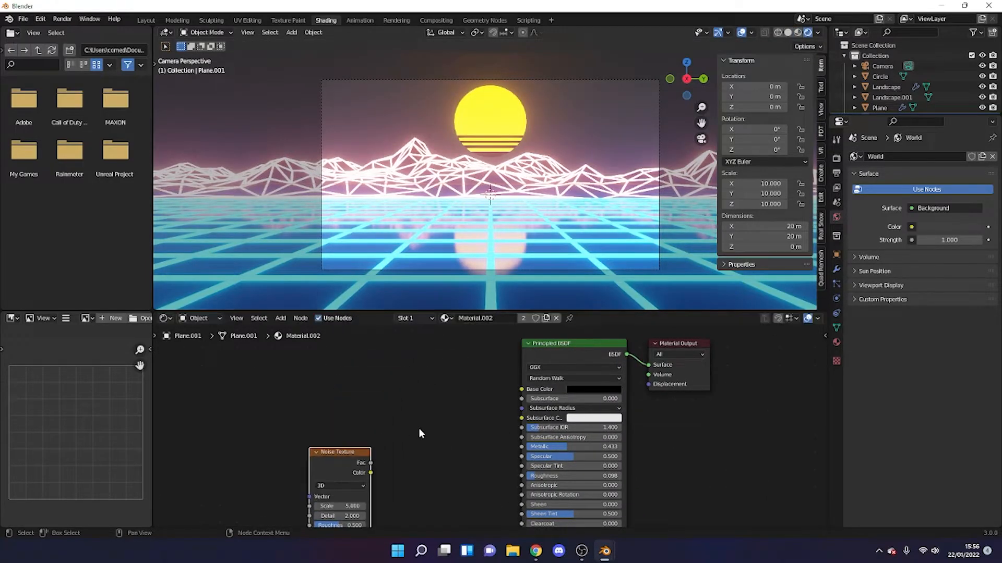
middle_click_drag(399, 430, 418, 325)
left_click_drag(359, 373, 389, 434)
Step: Add a Bump node between the Noise Texture and the Principled BSDF
key("shift+a")
left_click(482, 405)
key("shift+a")
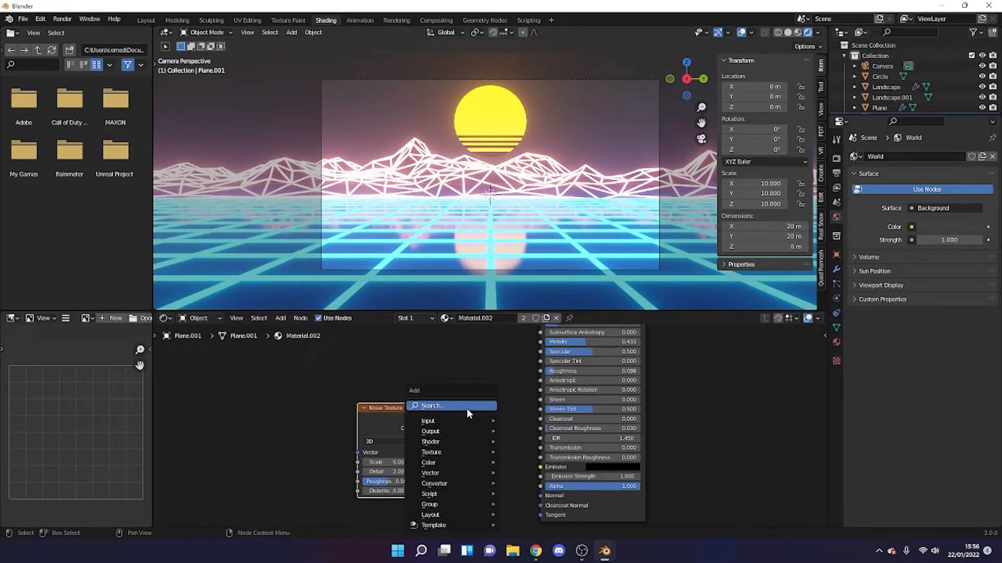
left_click(466, 408)
type("bum")
key("Return")
left_click(495, 448)
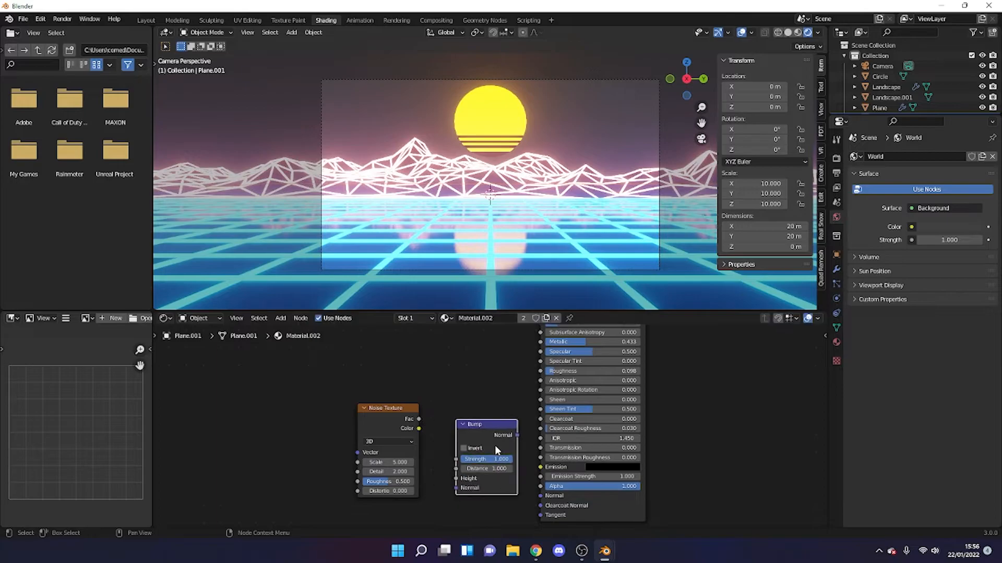
Step: Link noise Fac to bump Height and bump Normal to the shader's Normal, and set noise scale 14.4, detail 2.9, roughness 0.508, distortion 0.7
middle_click_drag(481, 455, 451, 430)
left_click_drag(389, 395, 437, 455)
left_click_drag(487, 410, 513, 472)
middle_click_drag(654, 438, 616, 445)
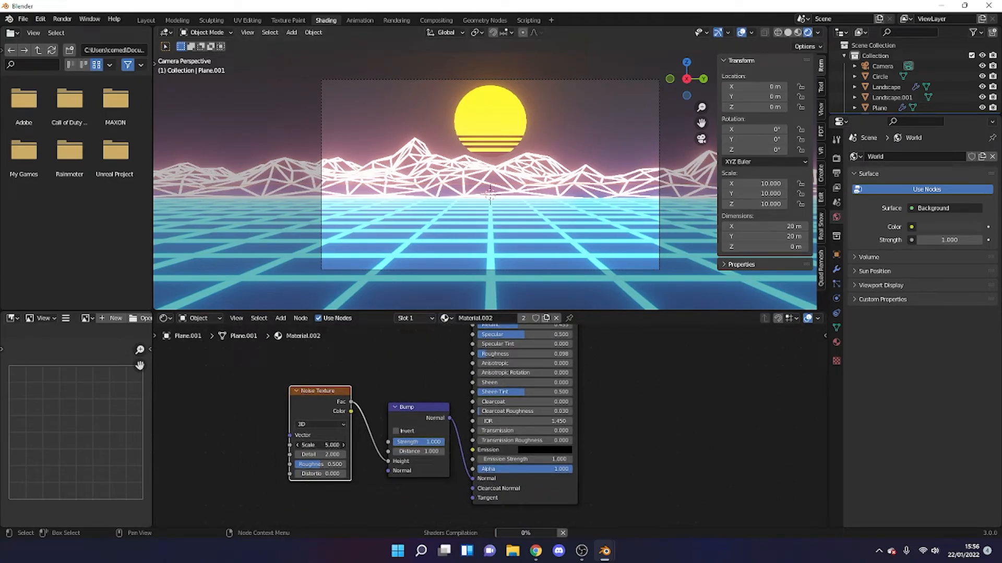
left_click_drag(323, 445, 347, 454)
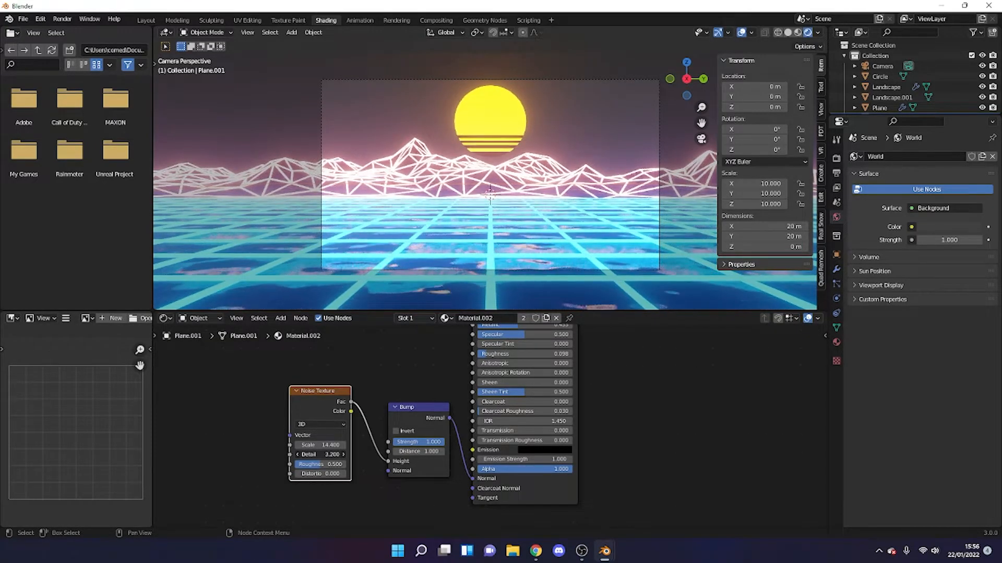
mouse_move(328, 454)
left_mouse_down()
mouse_move(294, 464)
mouse_move(373, 465)
mouse_move(313, 464)
mouse_move(360, 474)
mouse_move(324, 474)
left_mouse_up()
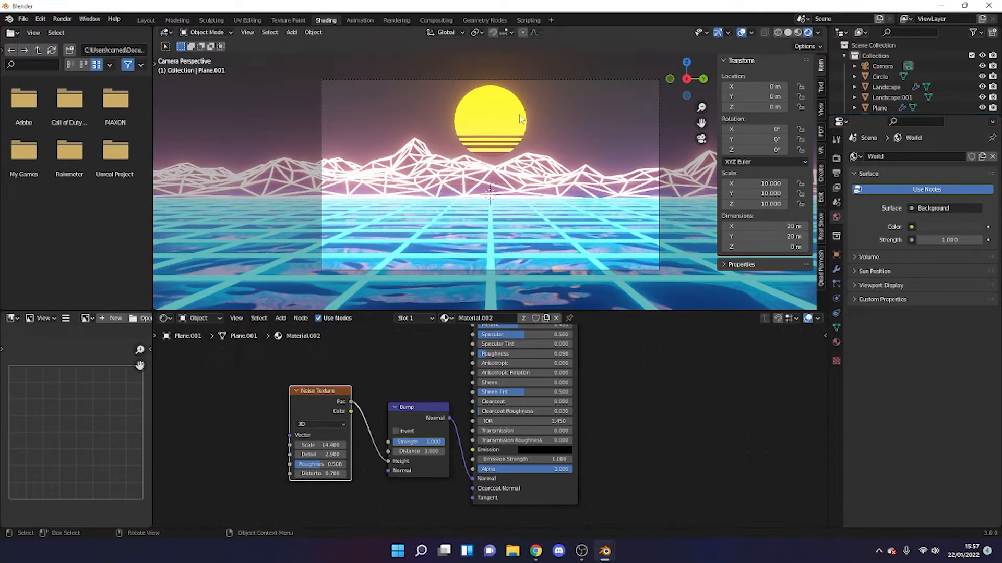
Step: Set the wireframe landscape's emission strength to 25.71 and change its emission colour to a deep pink
left_click(510, 182)
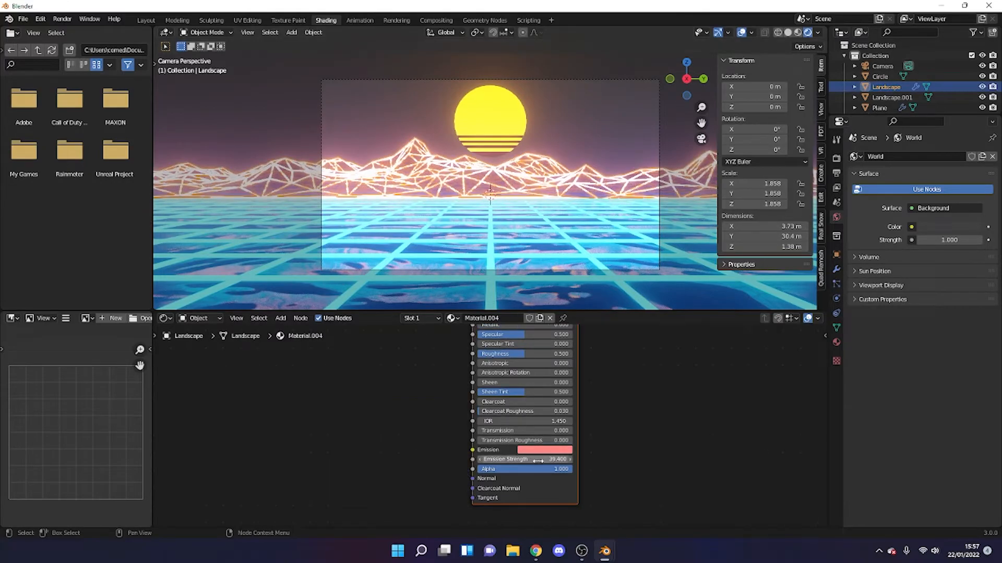
left_click_drag(551, 459, 547, 460)
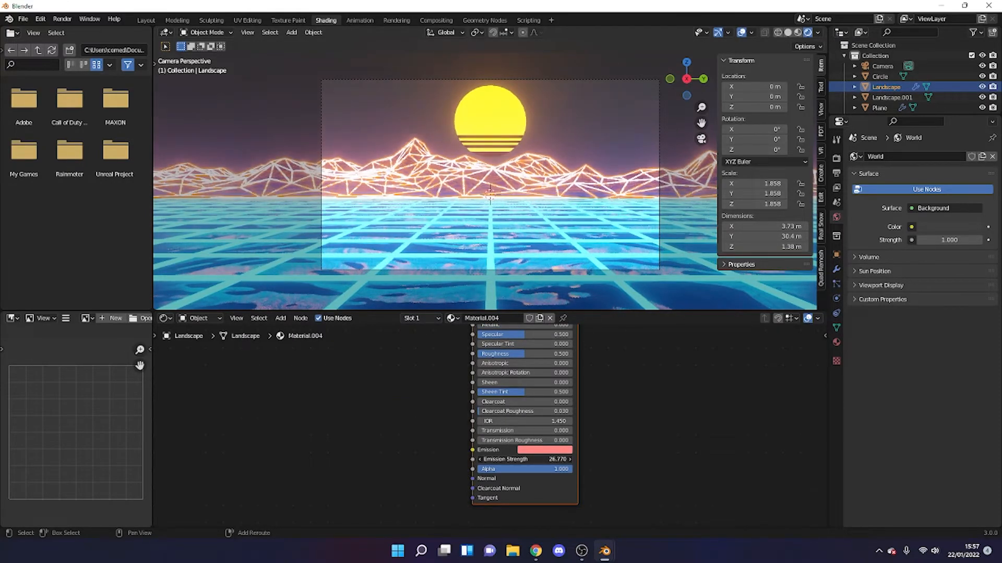
left_click(552, 451)
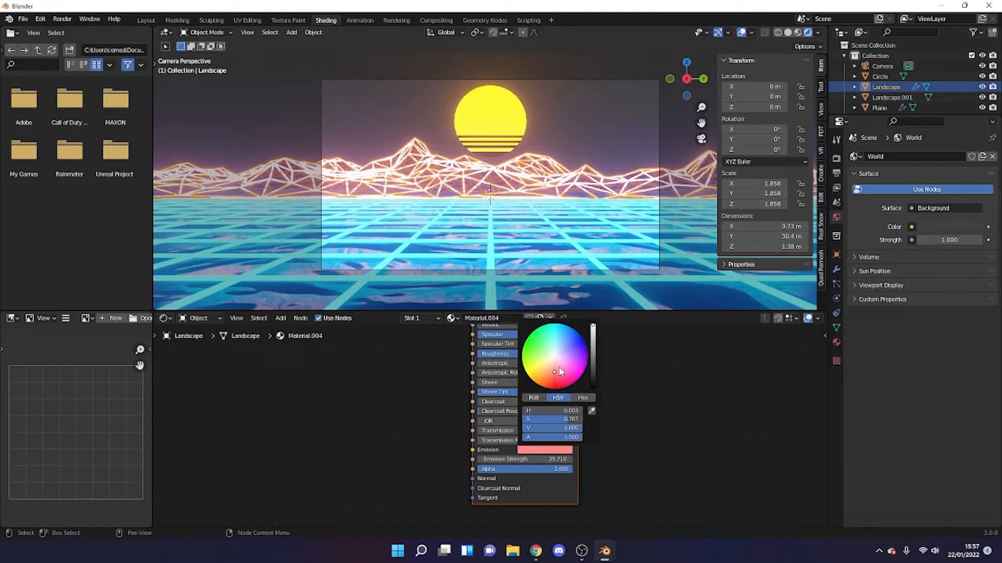
left_click_drag(561, 369, 573, 367)
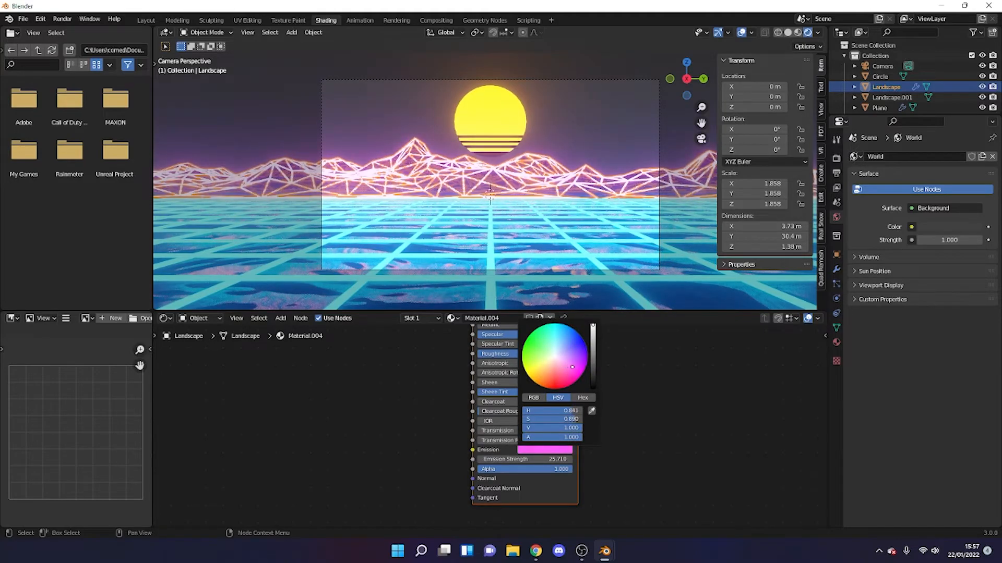
left_click(581, 141)
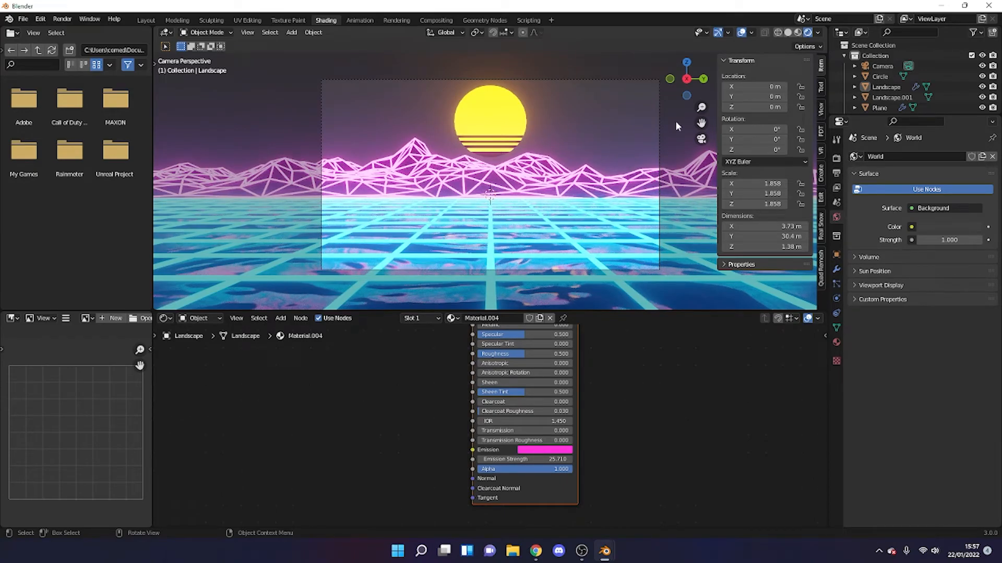
Step: Switch the shader editor from object nodes to the World nodes
left_click(216, 317)
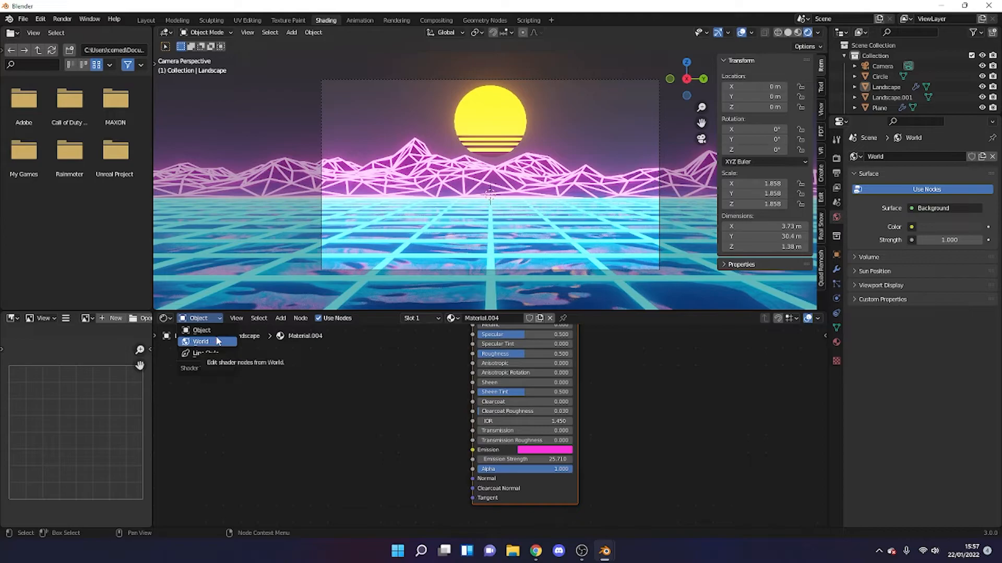
left_click(205, 319)
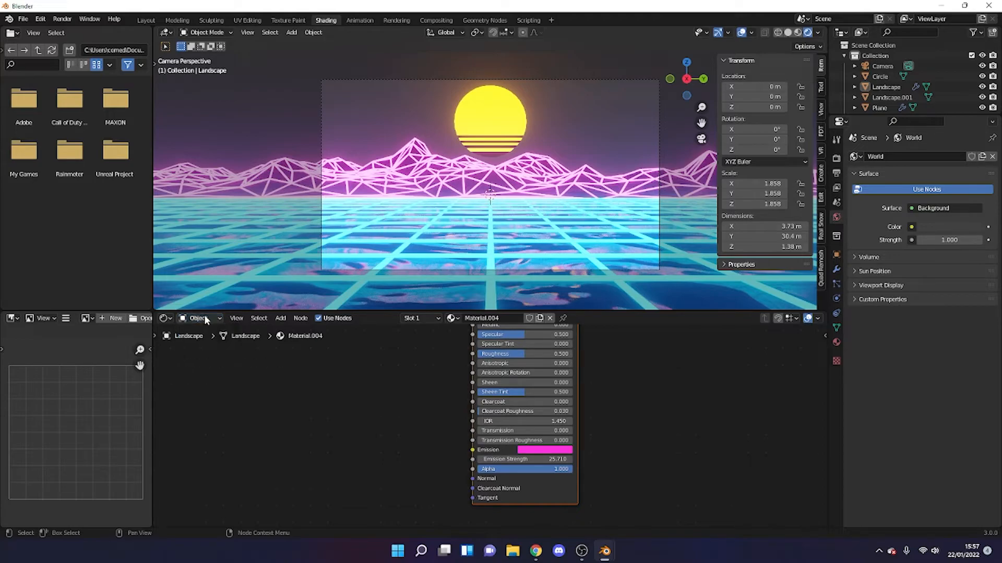
left_click(200, 318)
left_click(200, 343)
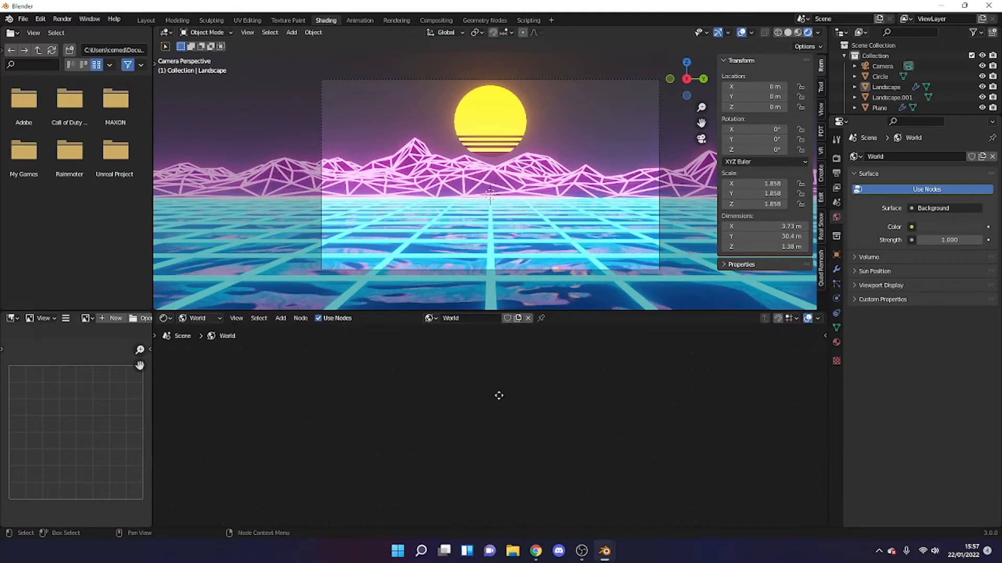
Step: Add a ColorRamp node in front of the world's Background node
scroll(469, 373, "up", 5)
scroll(454, 386, "up", 3)
key("shift+a")
left_click(459, 372)
type("col")
key("Return")
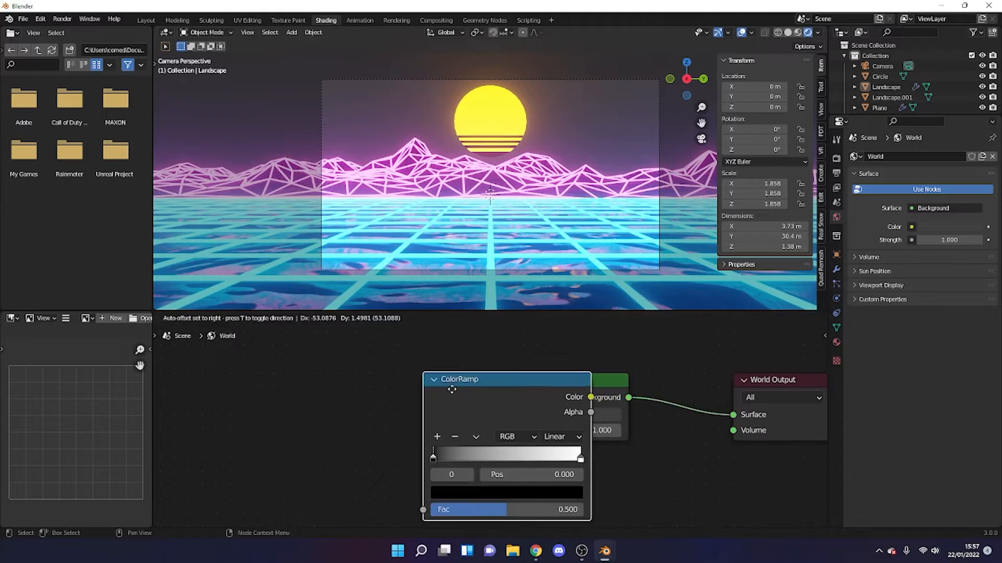
left_click(361, 371)
Step: Add a Noise Texture node, link its Fac to the ColorRamp's Fac, and link the ramp's Color to the Background's Color
key("shift+a")
left_click(256, 368)
type("noi")
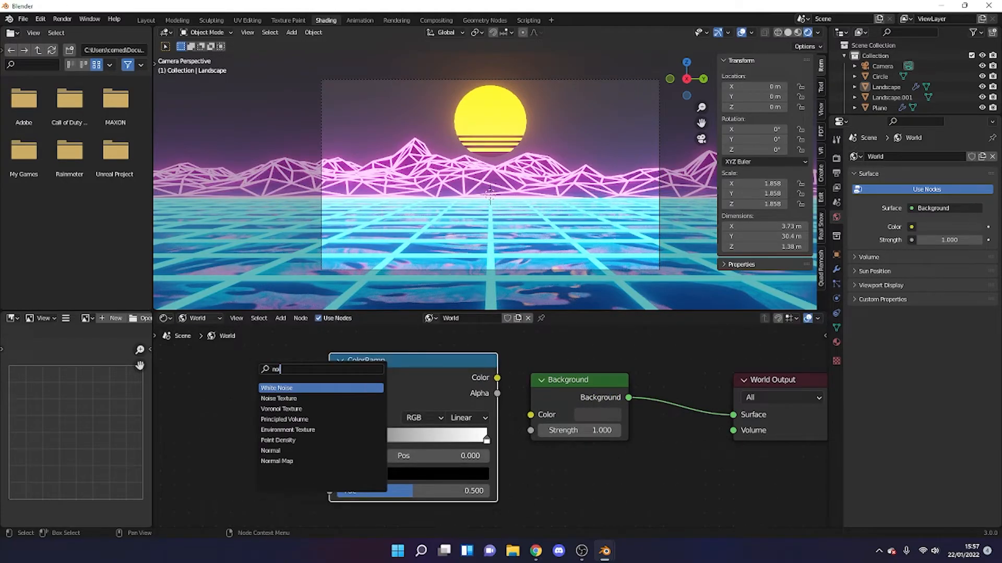
key("Return")
left_click(286, 374)
left_click_drag(285, 373, 334, 492)
mouse_move(497, 377)
left_mouse_down()
mouse_move(520, 383)
mouse_move(499, 386)
left_mouse_up()
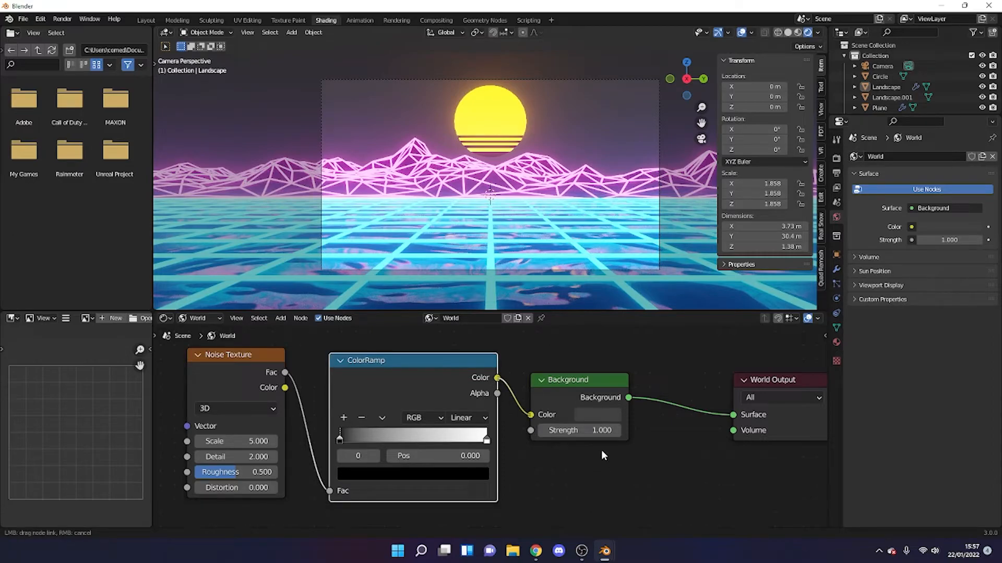
Step: Set the world Noise Texture's scale to 206.3 and move the ColorRamp's black stop to 0.714 for a starry sky
left_click_drag(602, 453, 601, 406)
left_click(603, 406)
left_click_drag(342, 437, 440, 437)
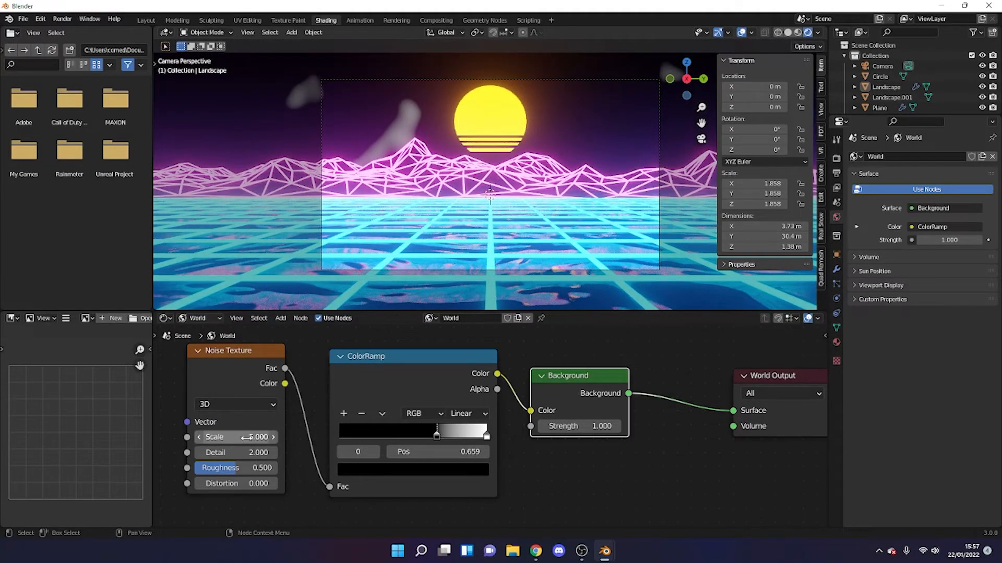
left_click_drag(238, 437, 297, 437)
mouse_move(422, 430)
left_mouse_down()
mouse_move(324, 430)
mouse_move(419, 434)
left_mouse_up()
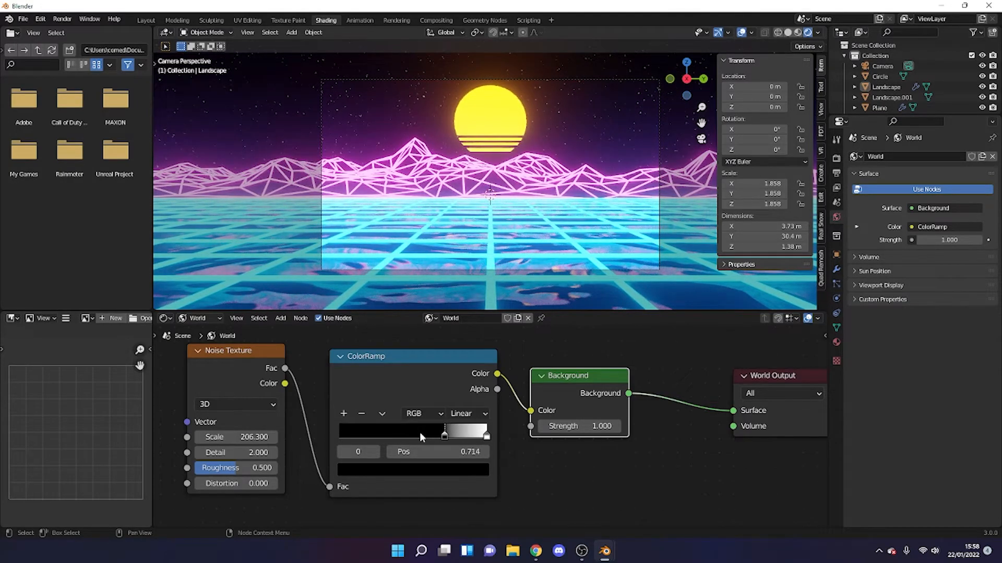
Step: Raise the world Background strength to 216.1 and readjust the ColorRamp's black and white stops to tune the stars' density
left_click_drag(487, 435, 460, 437)
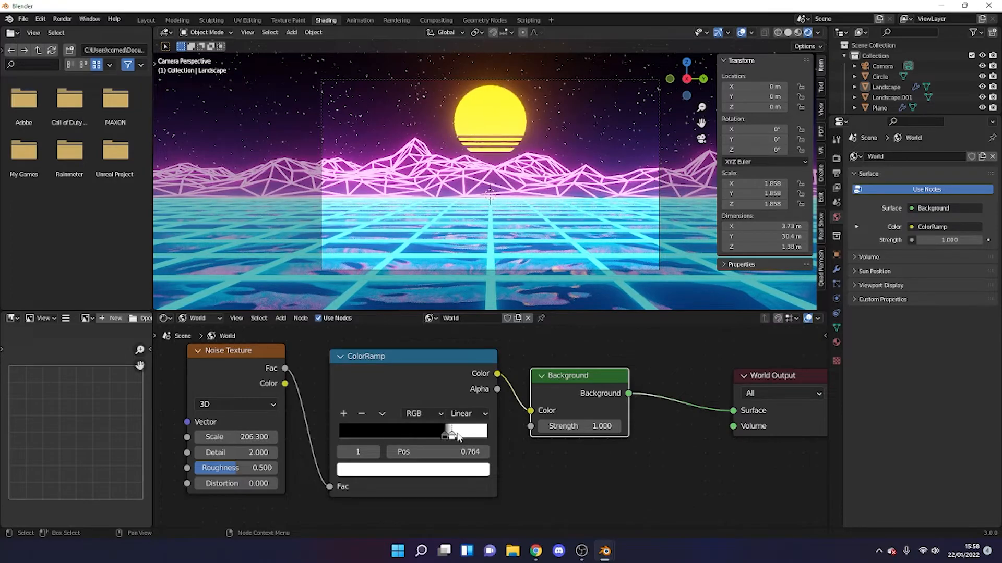
left_click_drag(574, 426, 650, 426)
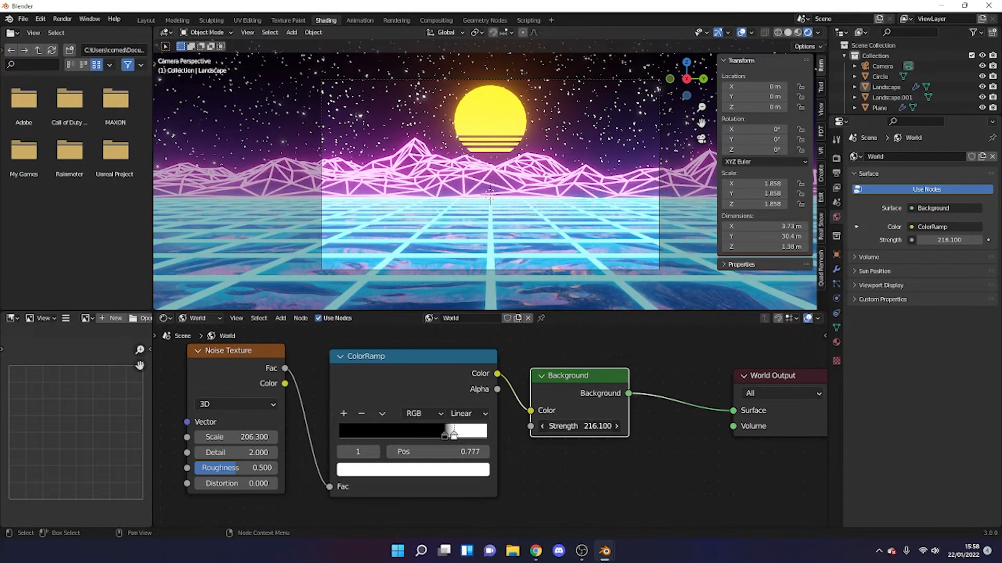
mouse_move(453, 436)
left_mouse_down()
mouse_move(490, 438)
mouse_move(454, 434)
left_mouse_up()
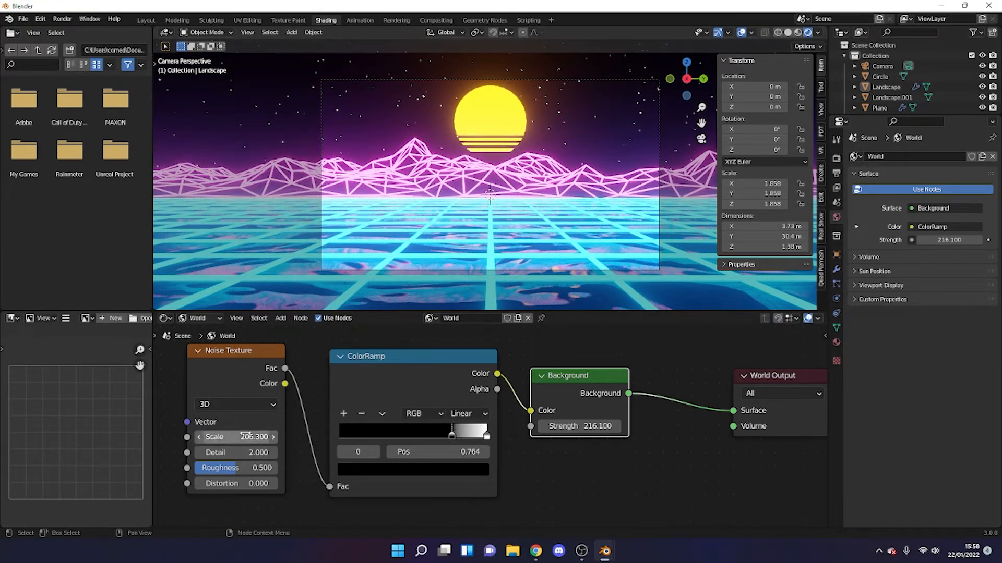
mouse_move(228, 457)
left_mouse_down()
mouse_move(375, 457)
mouse_move(209, 457)
mouse_move(232, 456)
left_mouse_up()
left_click_drag(452, 434, 431, 438)
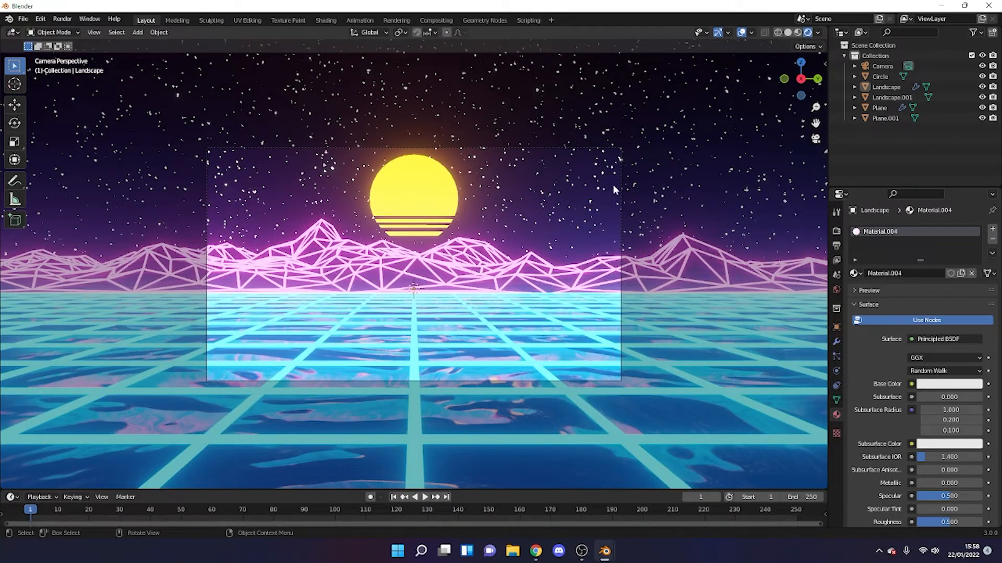
Step: Review the scene's Eevee render properties, including the sampling and colour management settings
left_click(836, 231)
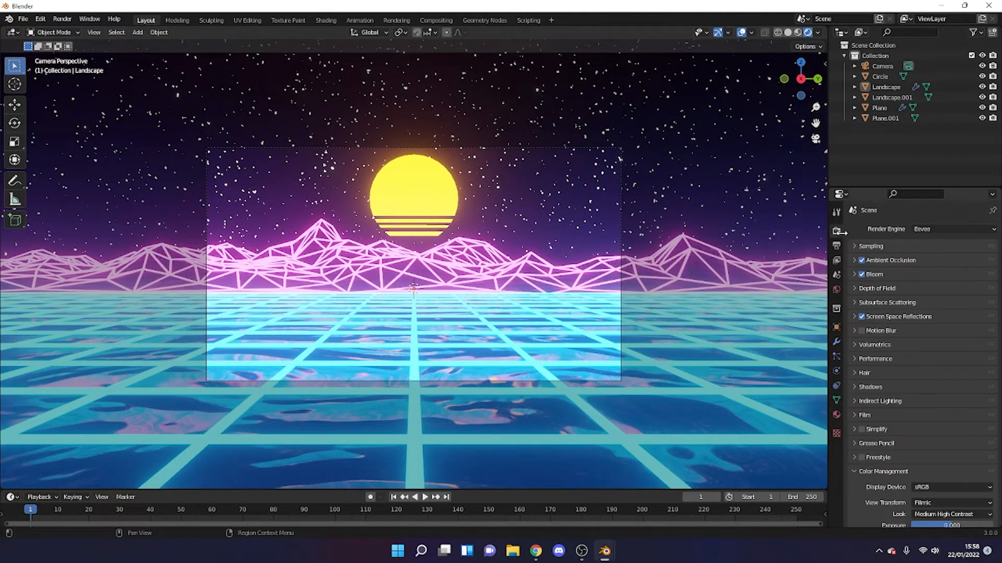
left_click(869, 246)
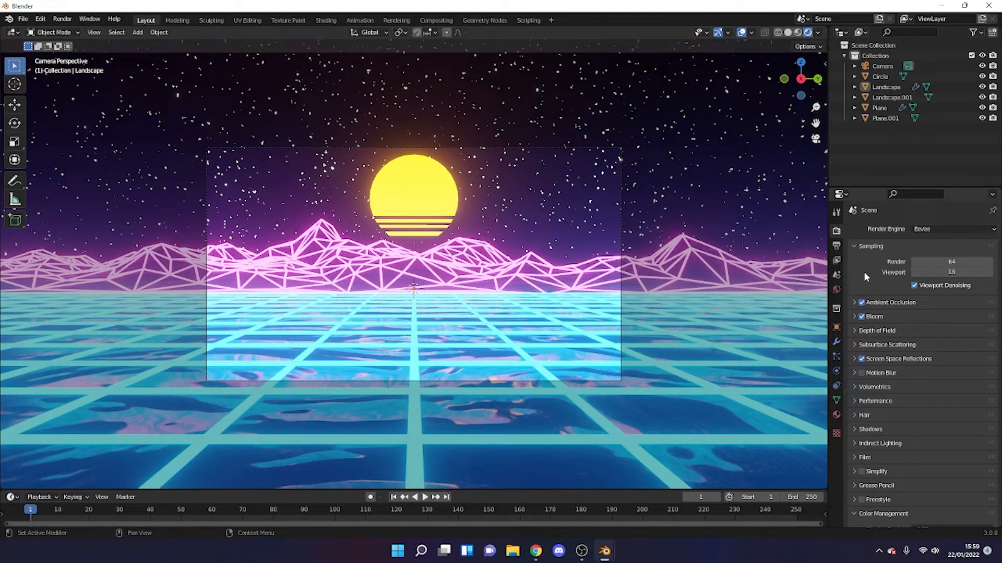
scroll(892, 327, "down", 4)
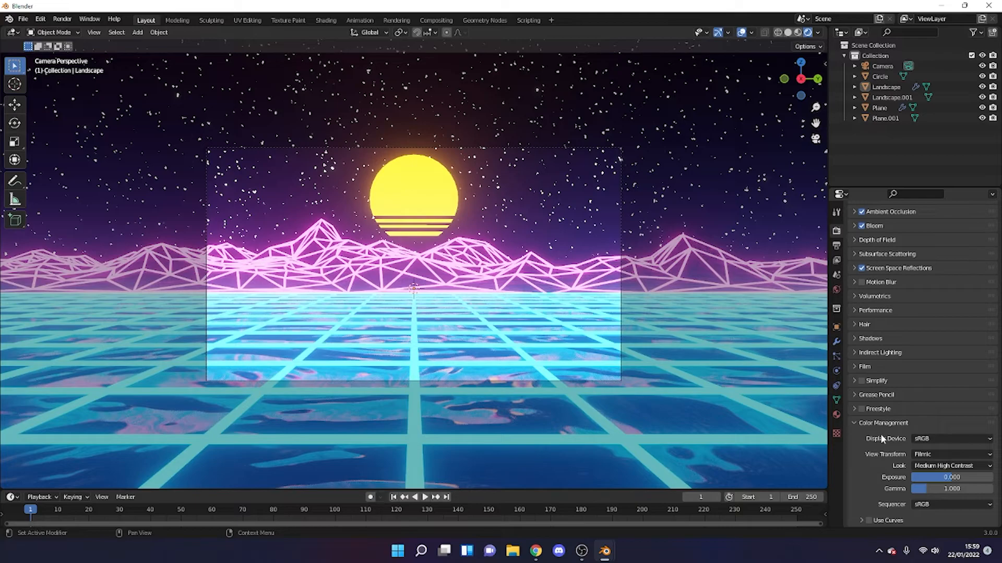
scroll(903, 306, "up", 4)
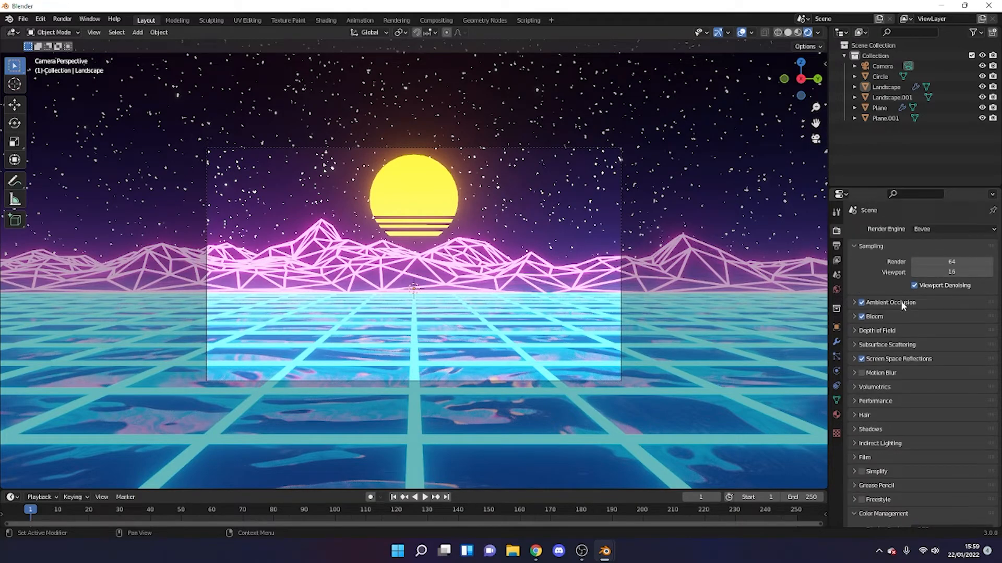
Step: Preview the scene with the Cycles render engine and return the render engine to Eevee
left_click(943, 227)
left_click(932, 261)
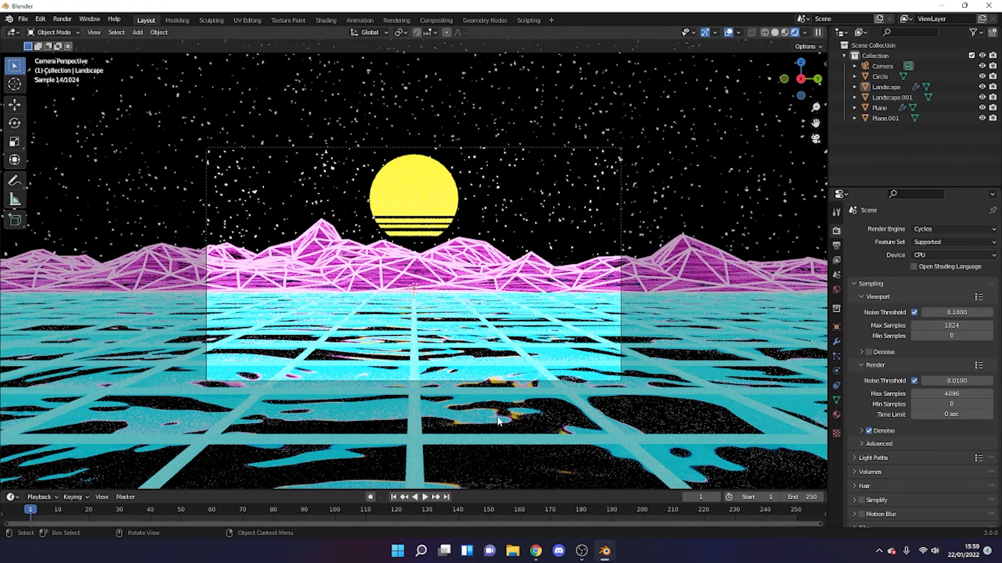
left_click(545, 244)
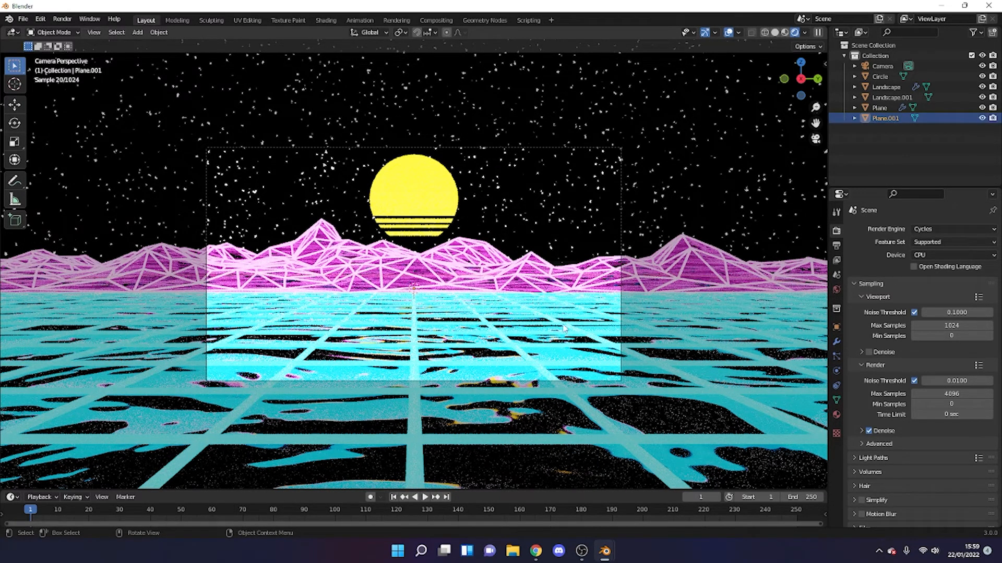
left_click(953, 229)
left_click(934, 241)
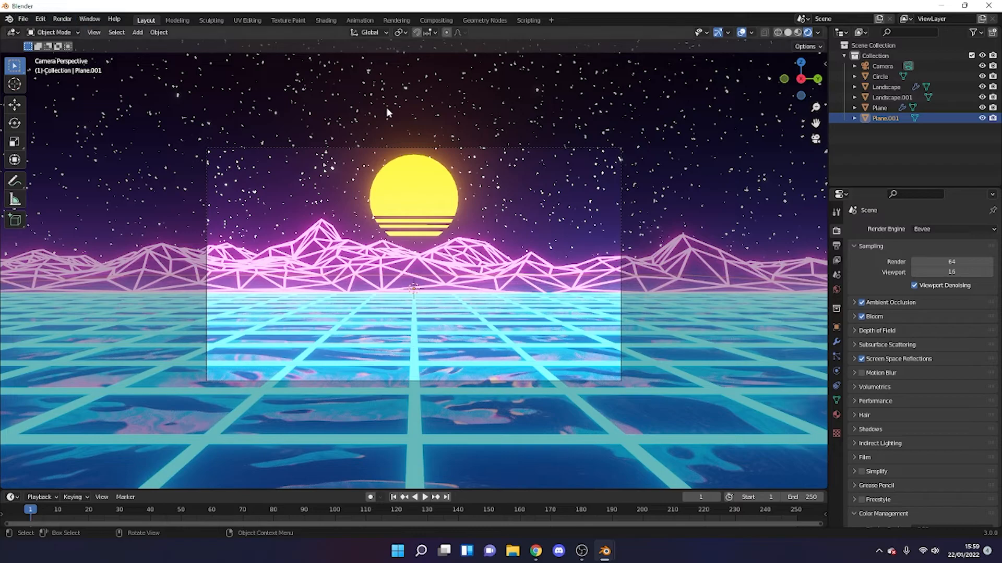
Step: Render the camera view as a still image and examine the result up close
left_click(62, 19)
left_click(79, 32)
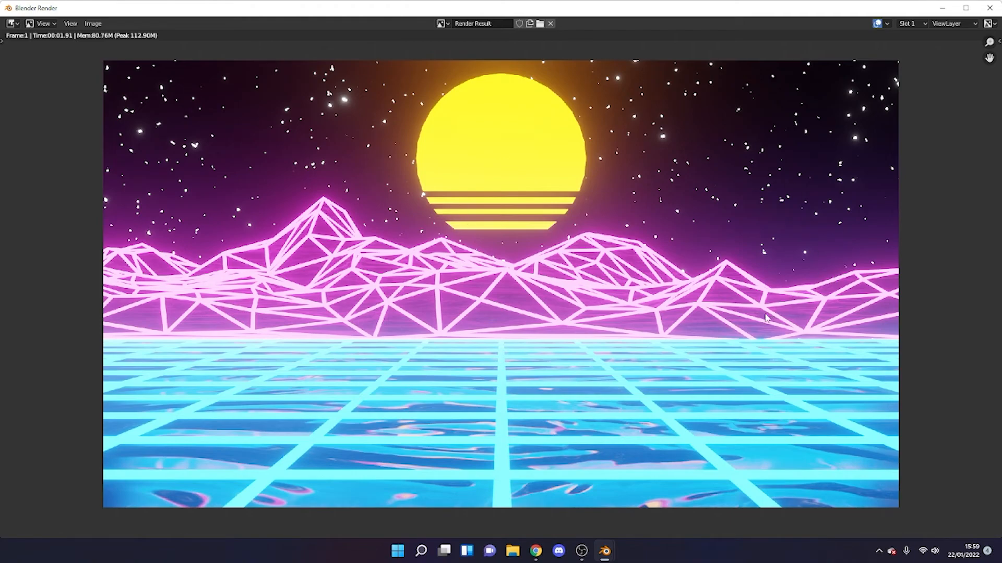
left_click(94, 24)
left_click(96, 25)
scroll(927, 72, "up", 1)
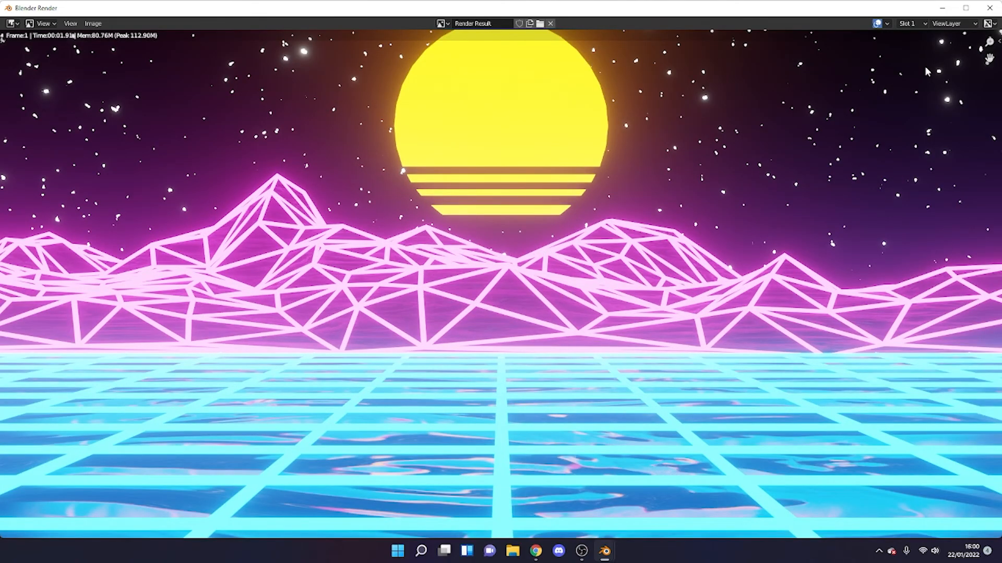